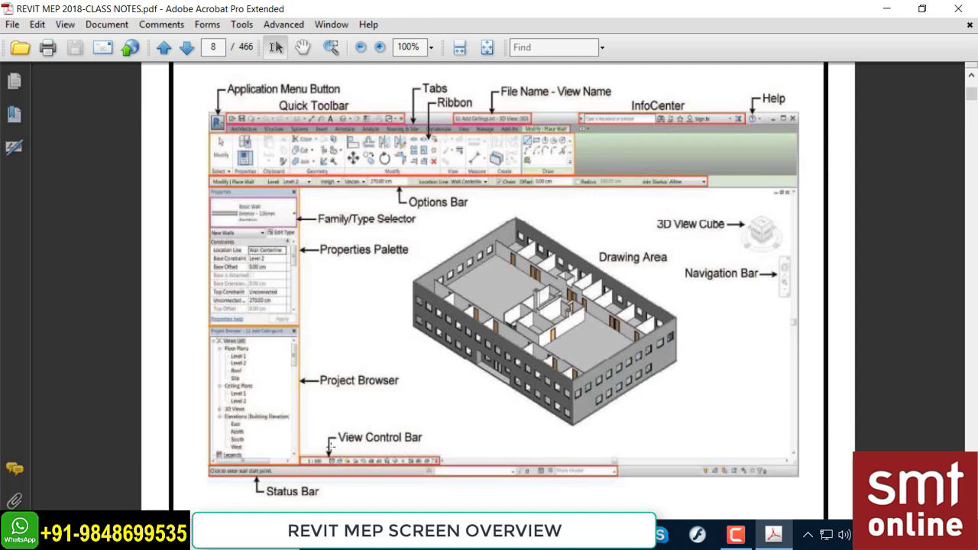
- Launch Revit 2019 and accept the Autodesk Privacy Statement
key(super)
text(rev)
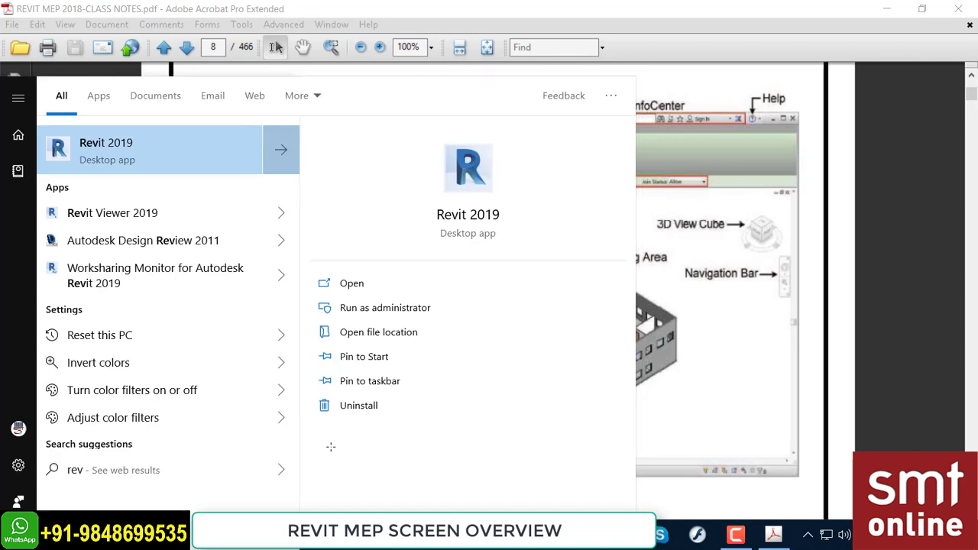
key(Return)
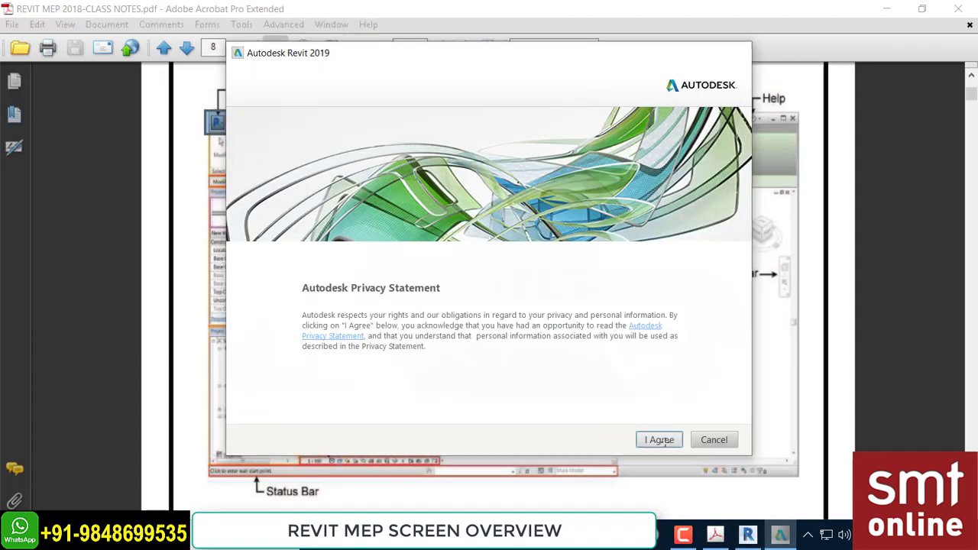
click(661, 440)
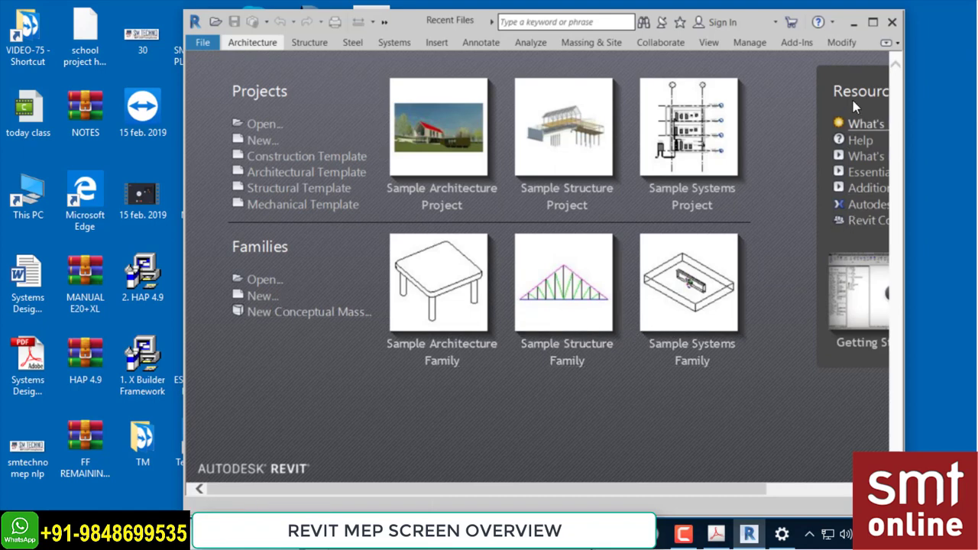
- Widen the Revit window slightly and open the Sample Systems Project
drag(903, 179, 935, 179)
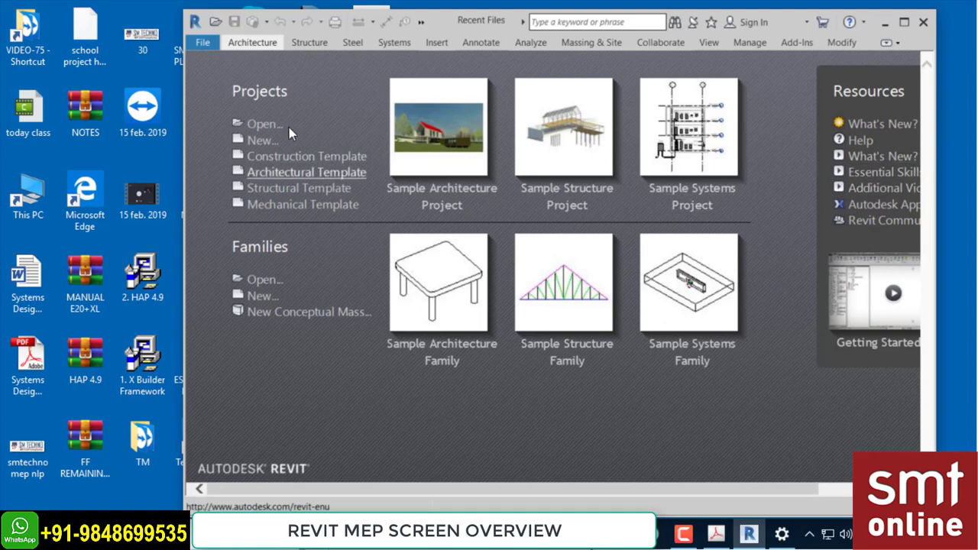
click(202, 44)
mouse_move(223, 146)
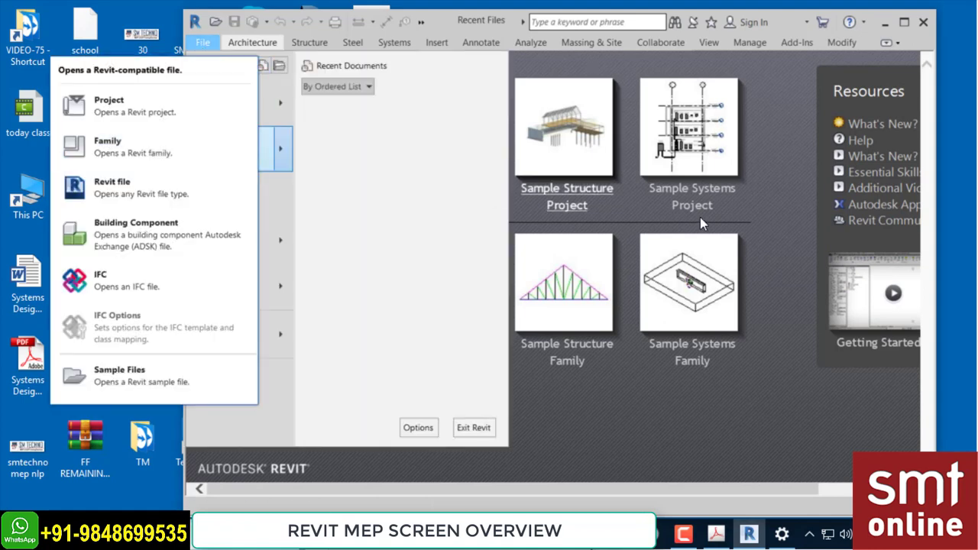
key(Escape)
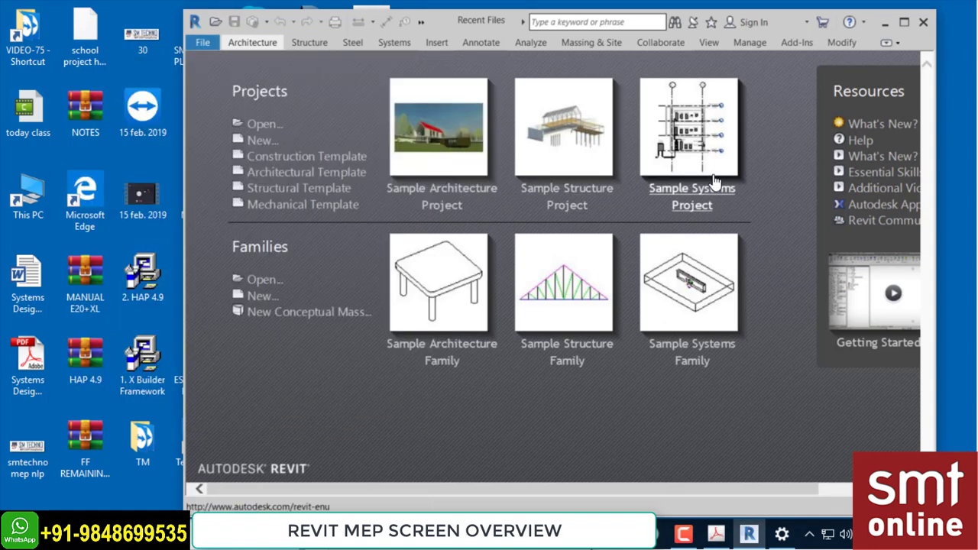
click(714, 184)
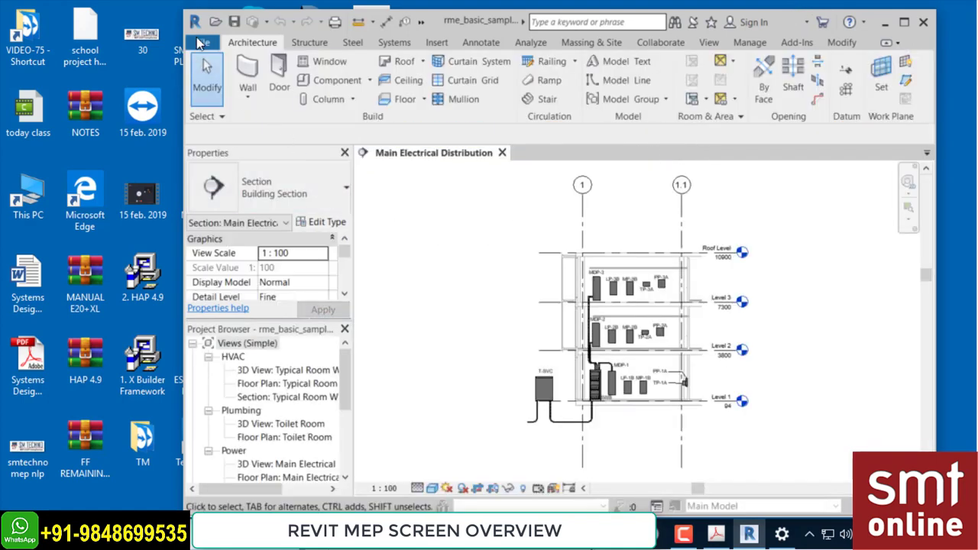
- Examine the application window commands and the project's file commands such as Open, Save As, Export and Print
click(195, 25)
click(195, 26)
click(195, 25)
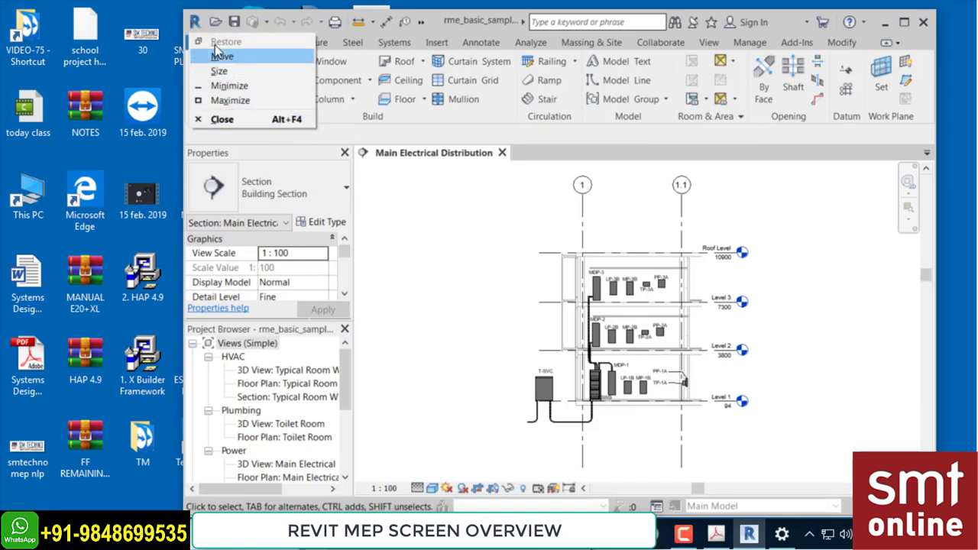
click(195, 24)
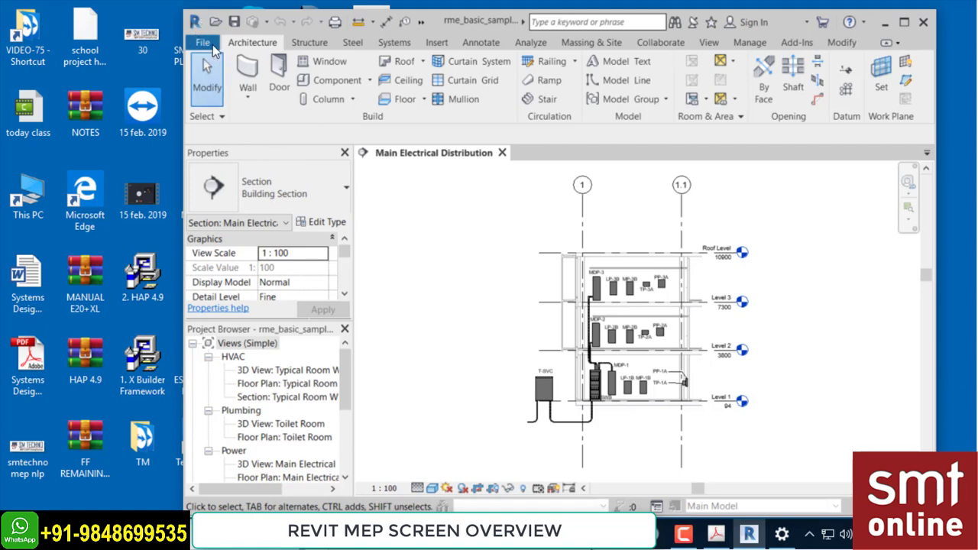
click(205, 44)
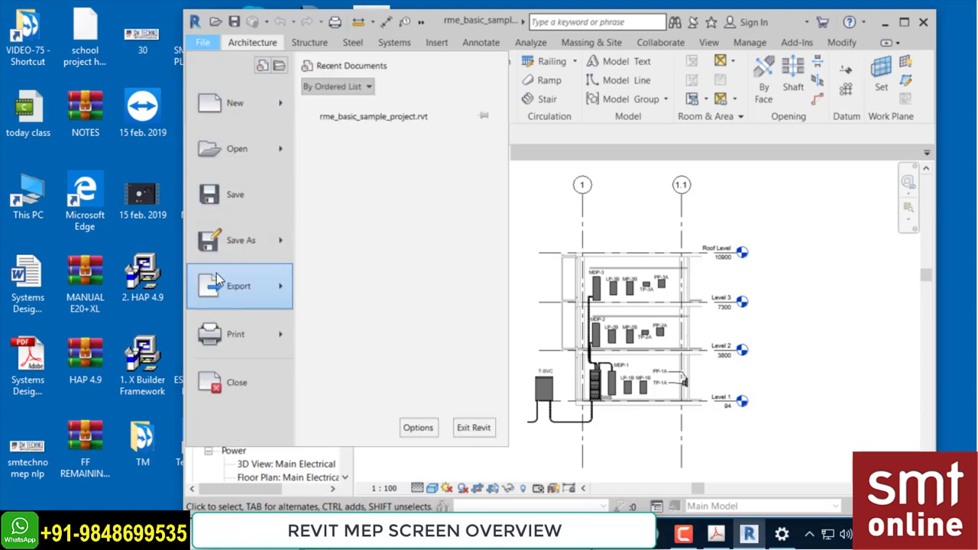
mouse_move(217, 279)
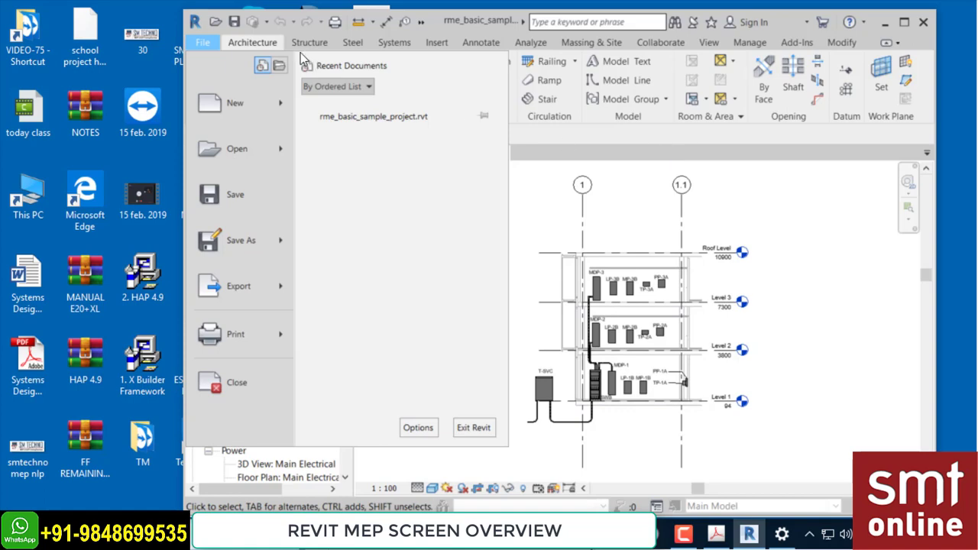
click(203, 44)
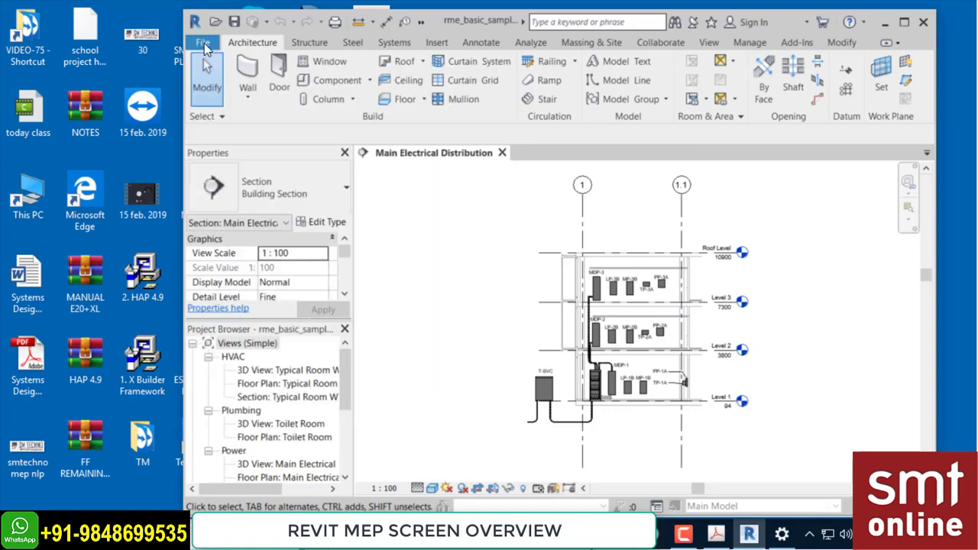
click(203, 43)
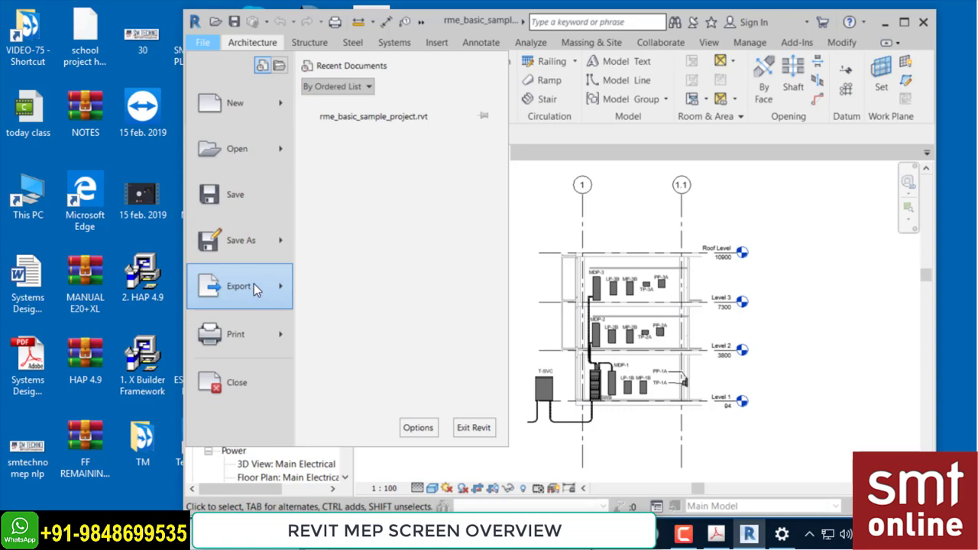
mouse_move(254, 285)
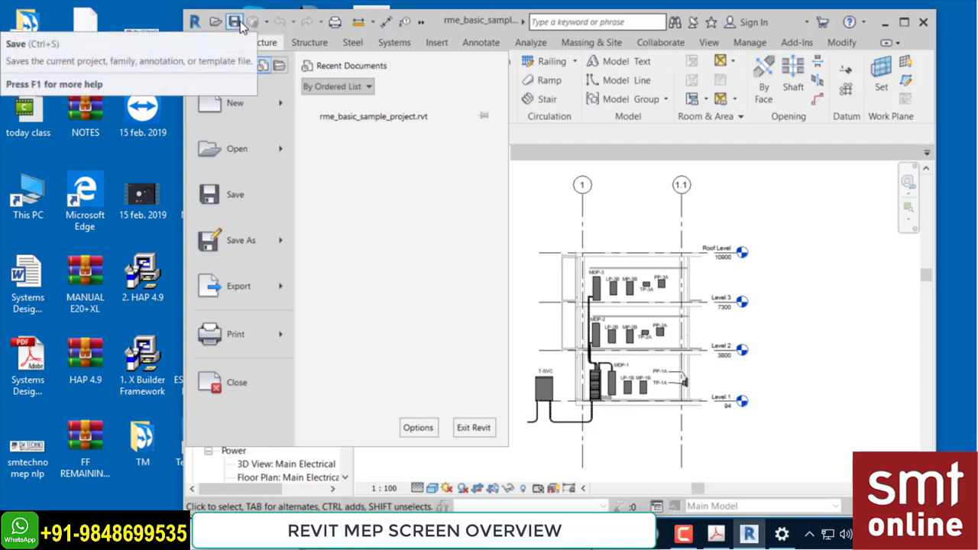
- Switch to the Revit MEP class notes in Acrobat and mark the Quick Toolbar label in the screen diagram
click(716, 534)
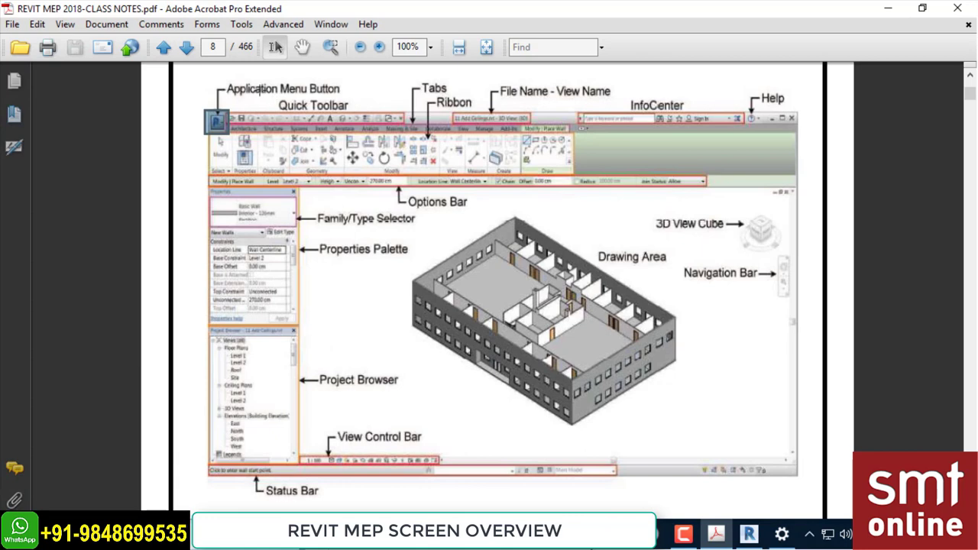
drag(277, 105, 350, 114)
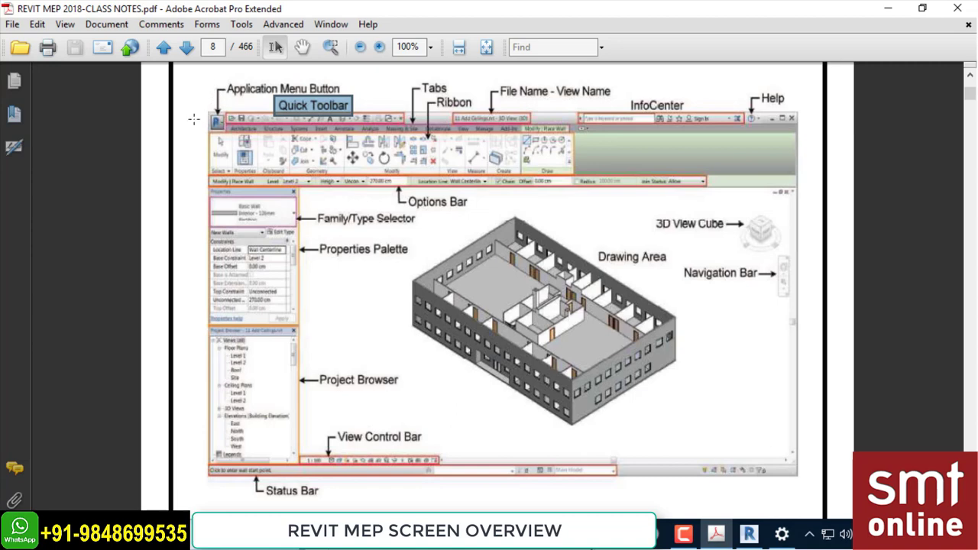
click(371, 98)
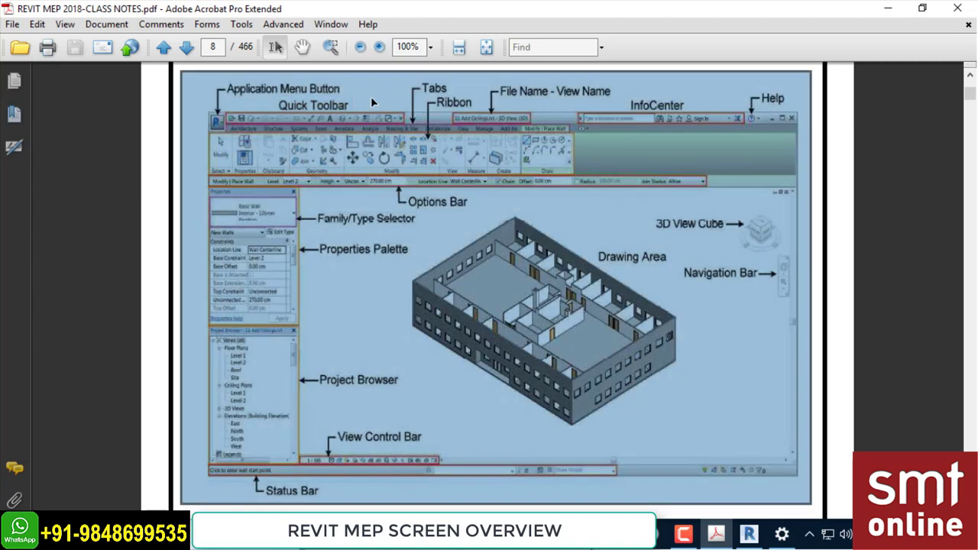
drag(277, 101, 359, 113)
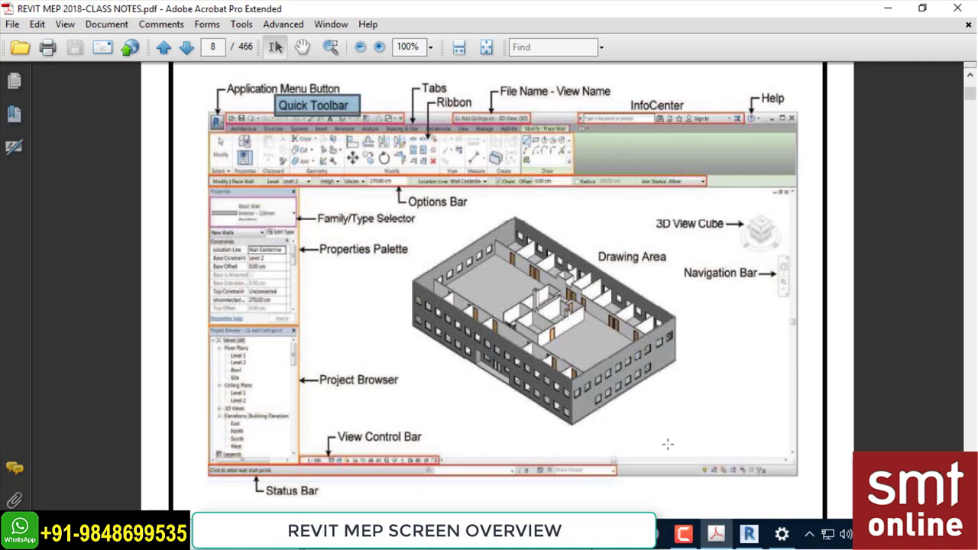
- Switch back to Revit, add the Duct tool to the Quick Access Toolbar and check its place there
click(747, 534)
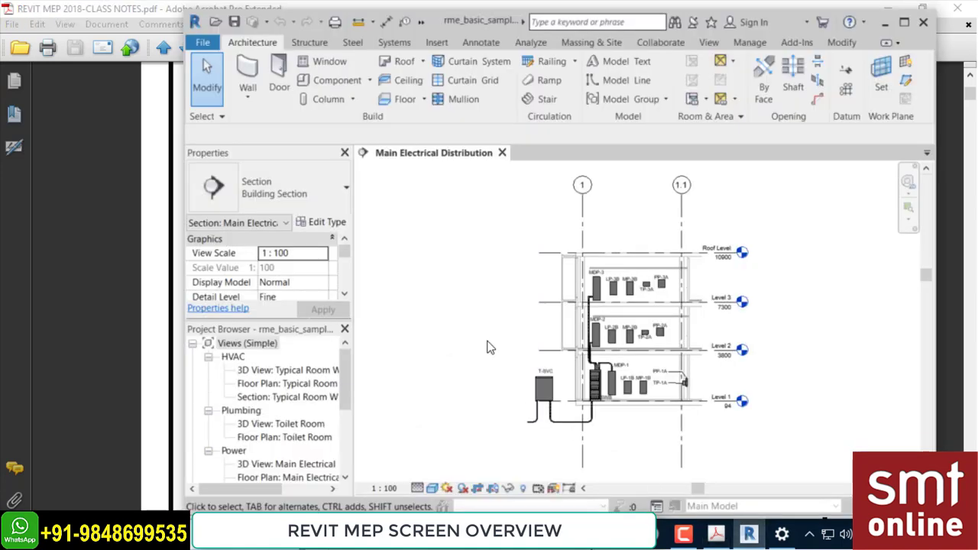
click(393, 42)
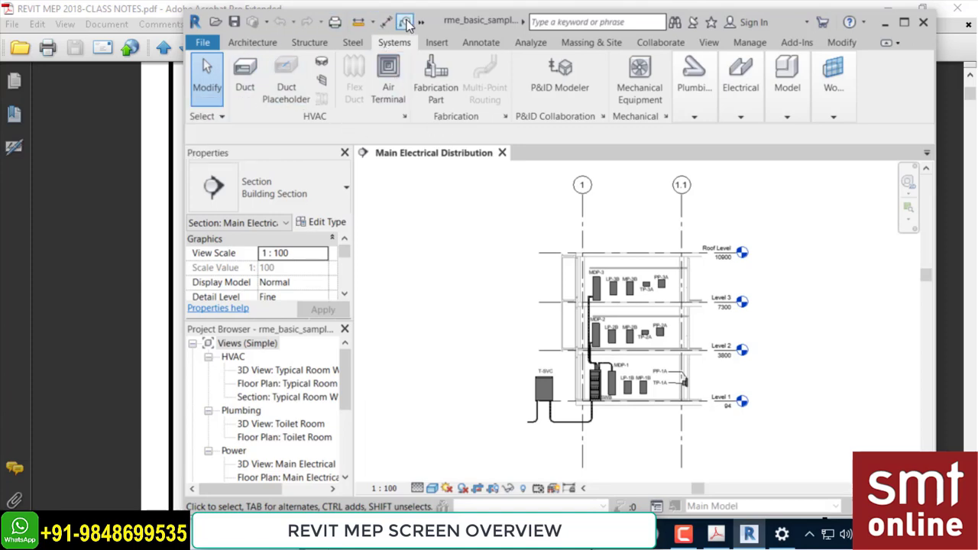
right_click(195, 101)
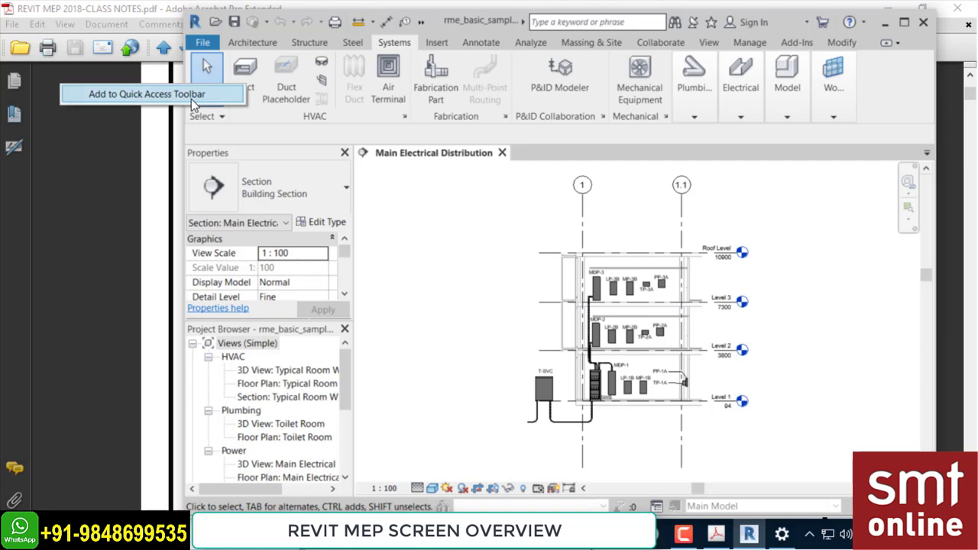
click(193, 97)
click(423, 23)
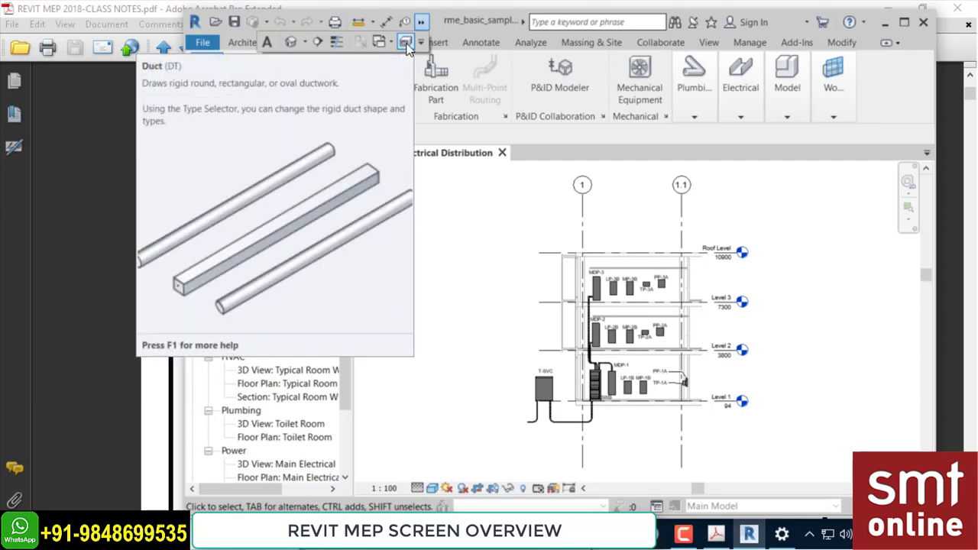
- Remove the Duct tool from the Quick Access Toolbar and collapse the InfoCenter search box
right_click(403, 45)
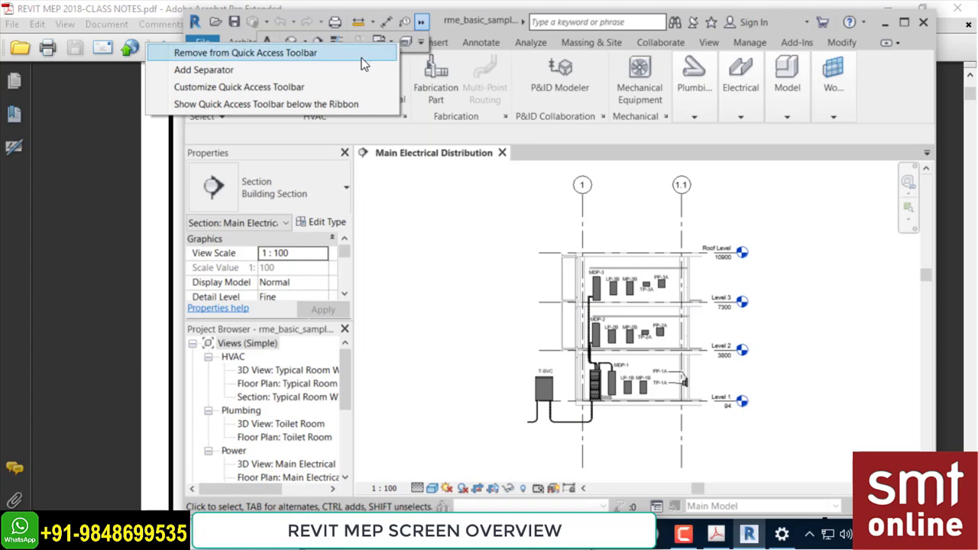
key(Escape)
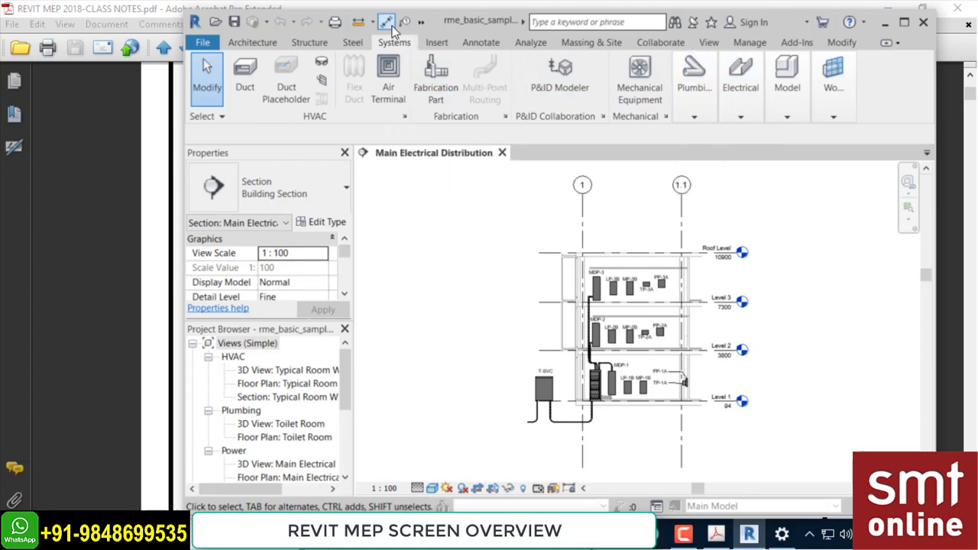
right_click(200, 87)
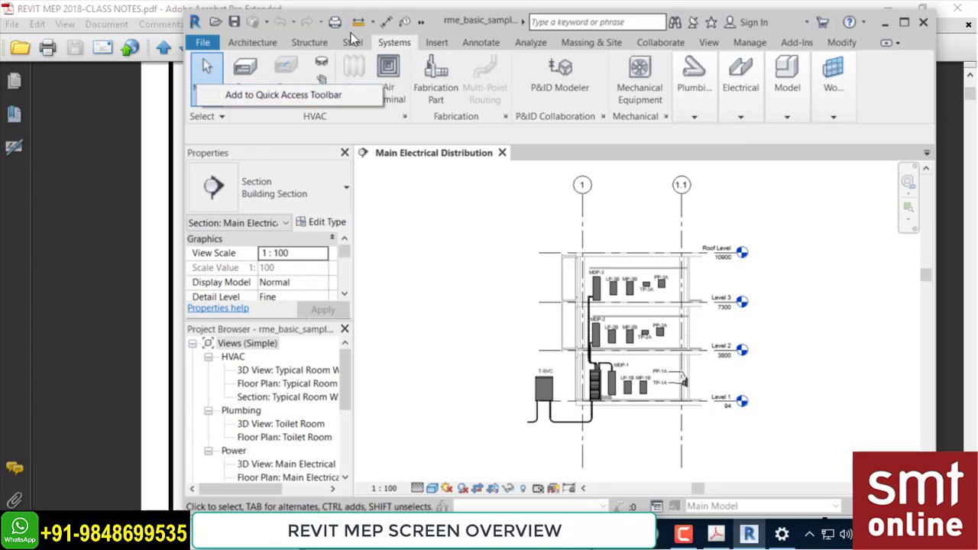
click(437, 23)
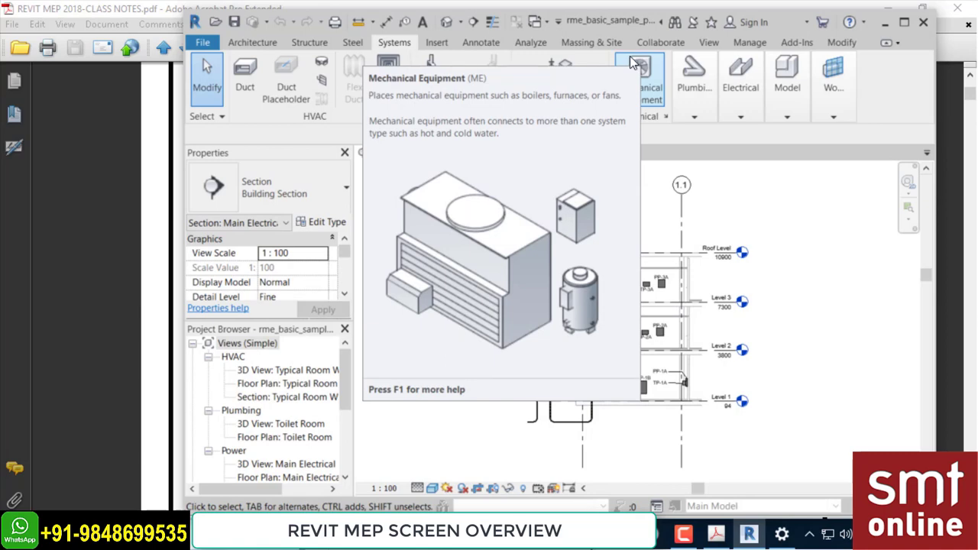
- Review the Architecture tools and the file types offered for opening in Revit
click(260, 43)
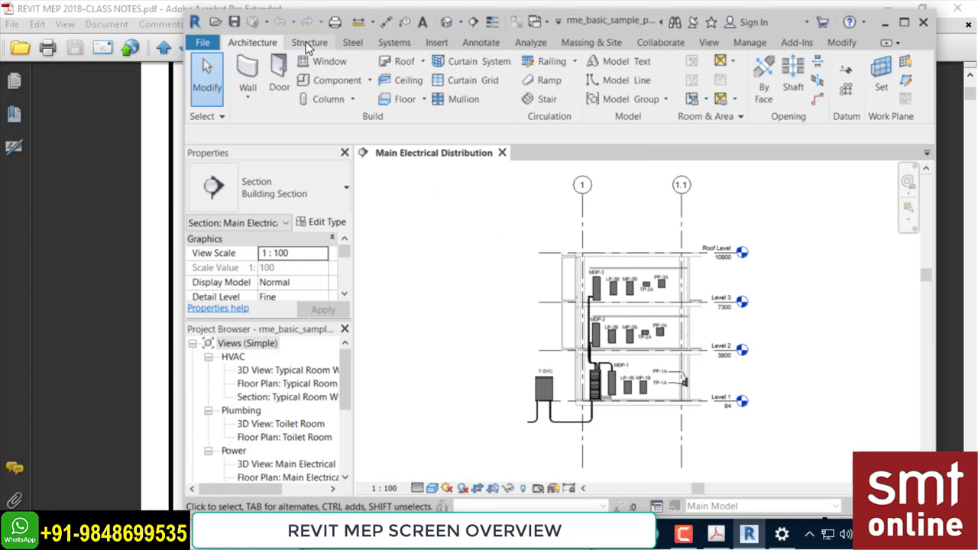
click(202, 43)
click(243, 44)
click(203, 44)
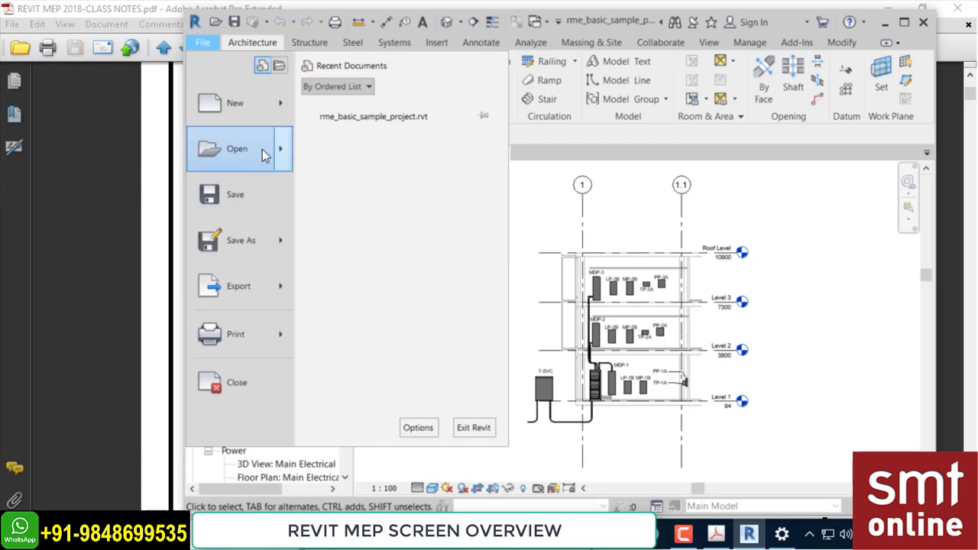
mouse_move(263, 155)
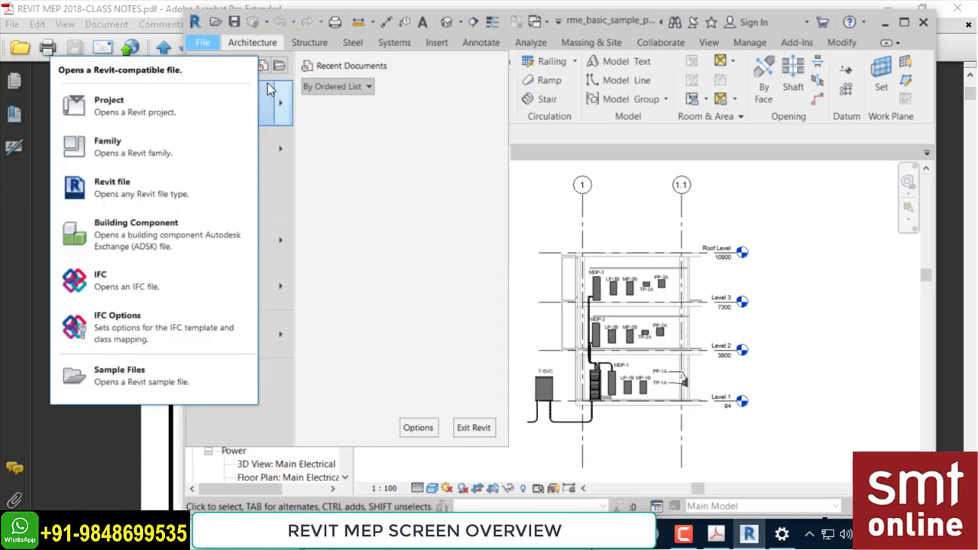
click(258, 45)
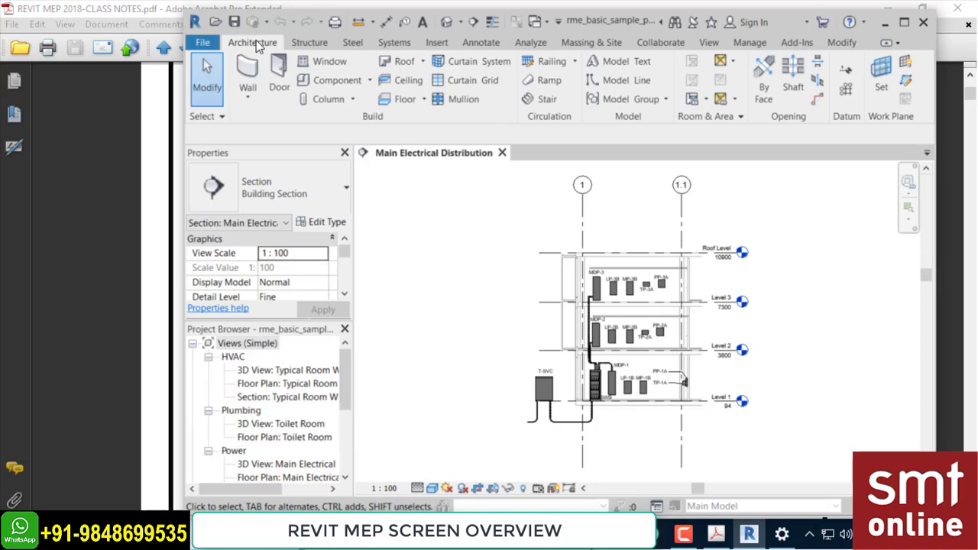
- Compare the Structure, Steel, Systems and Architecture tool sets, finishing on the Systems tools
click(306, 44)
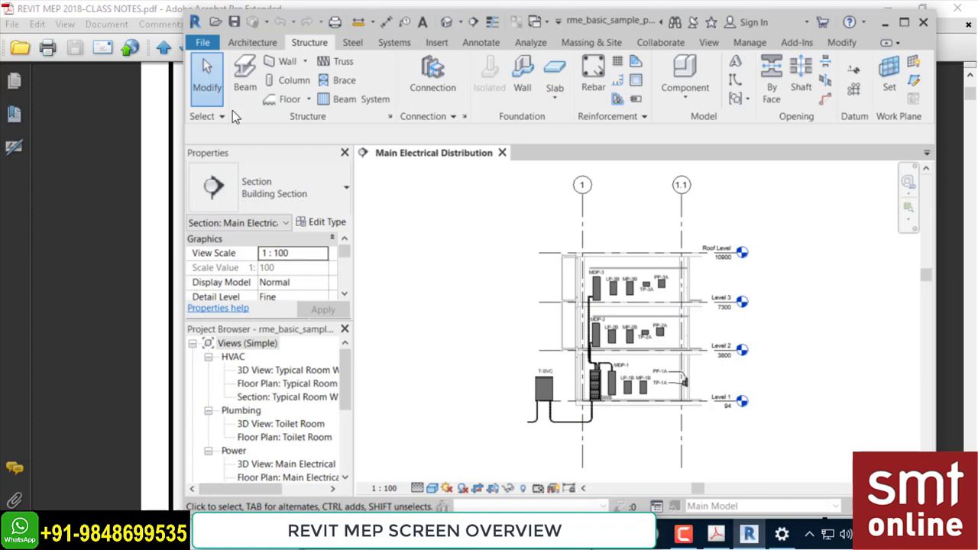
click(350, 44)
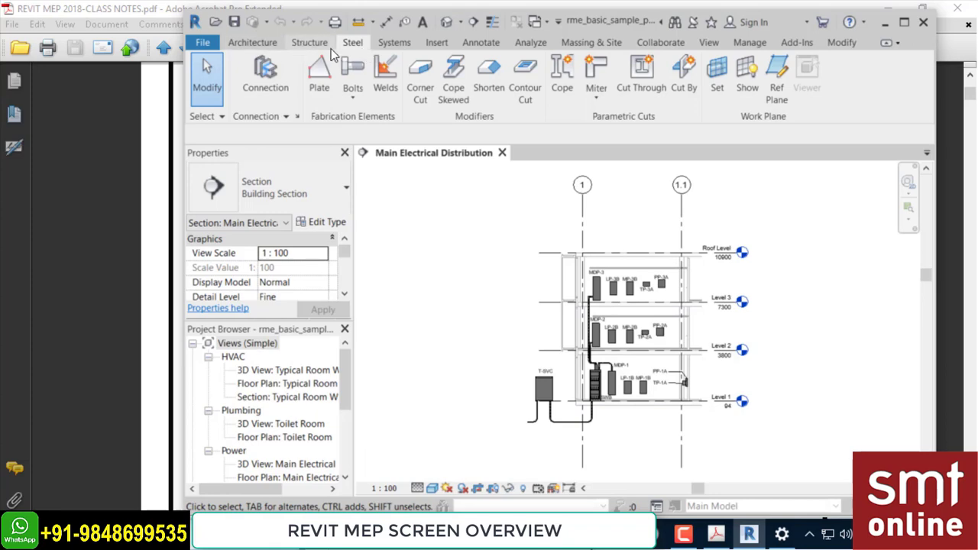
click(394, 43)
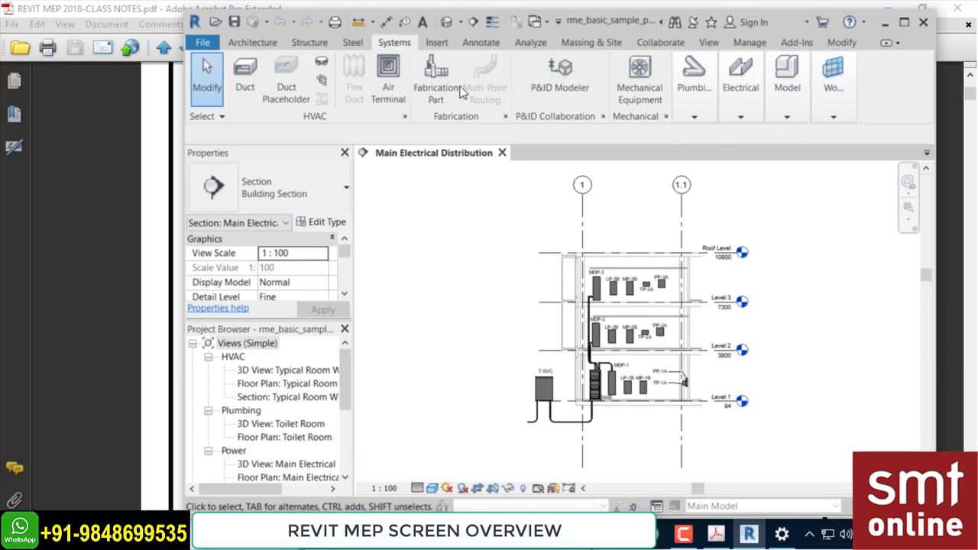
click(272, 43)
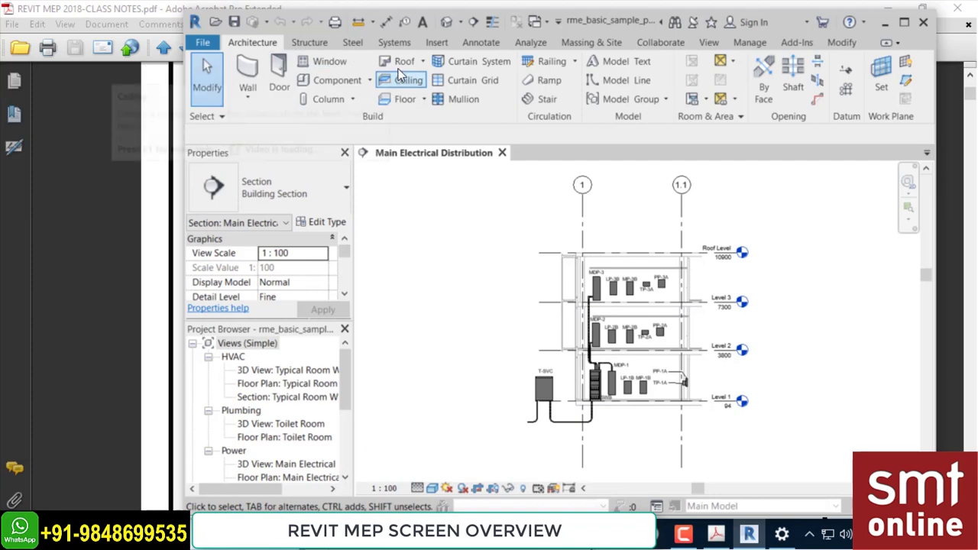
click(395, 45)
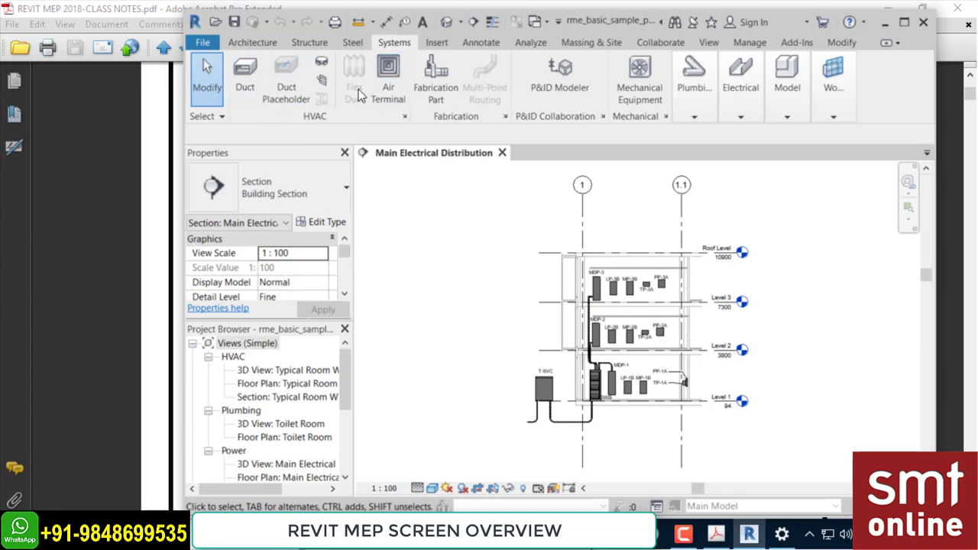
- Review the Electrical and Device tools, then compare the Architecture and Structure tool sets, finishing on the Systems tools
click(741, 116)
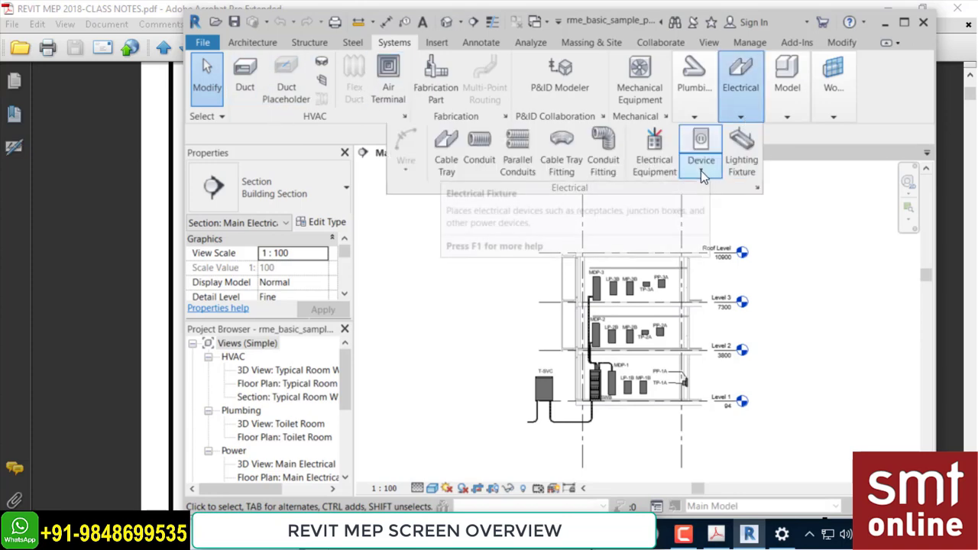
click(700, 170)
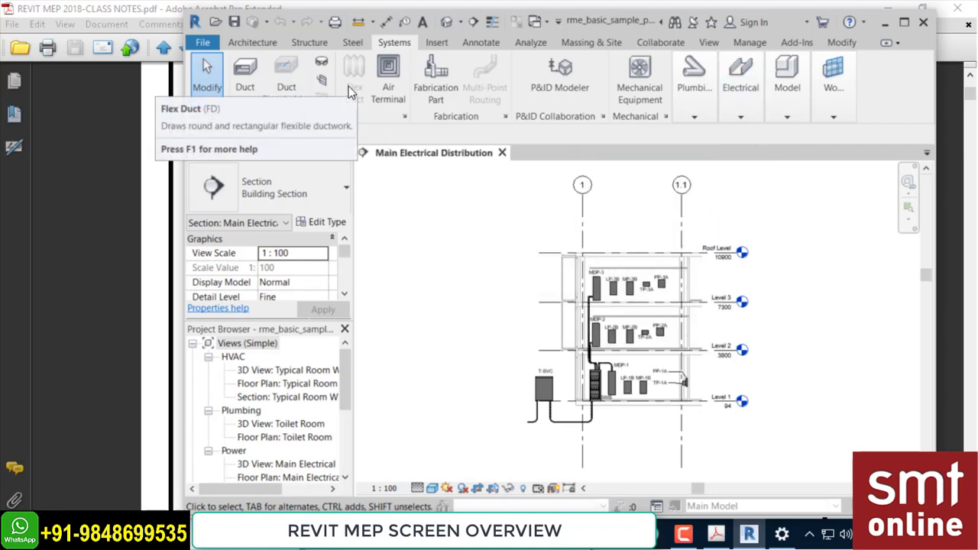
click(261, 41)
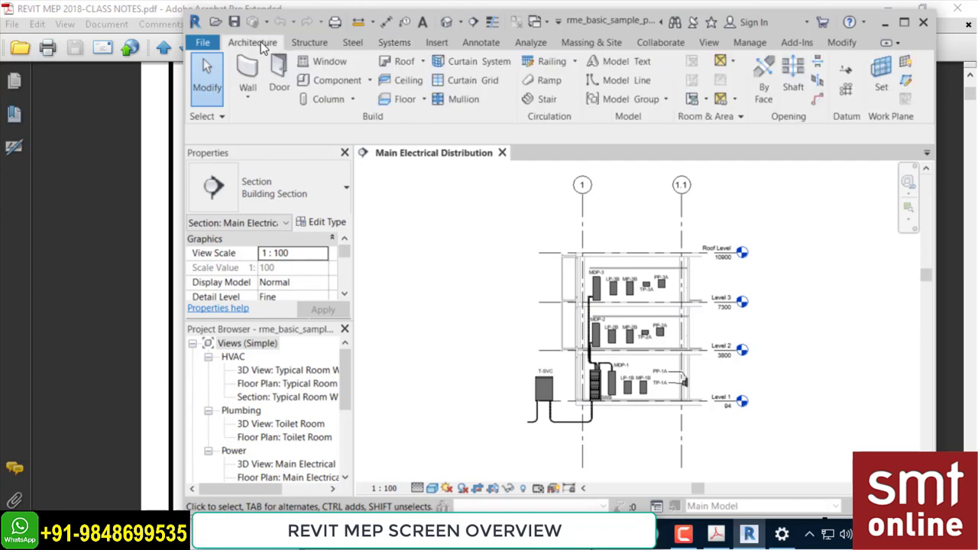
click(306, 45)
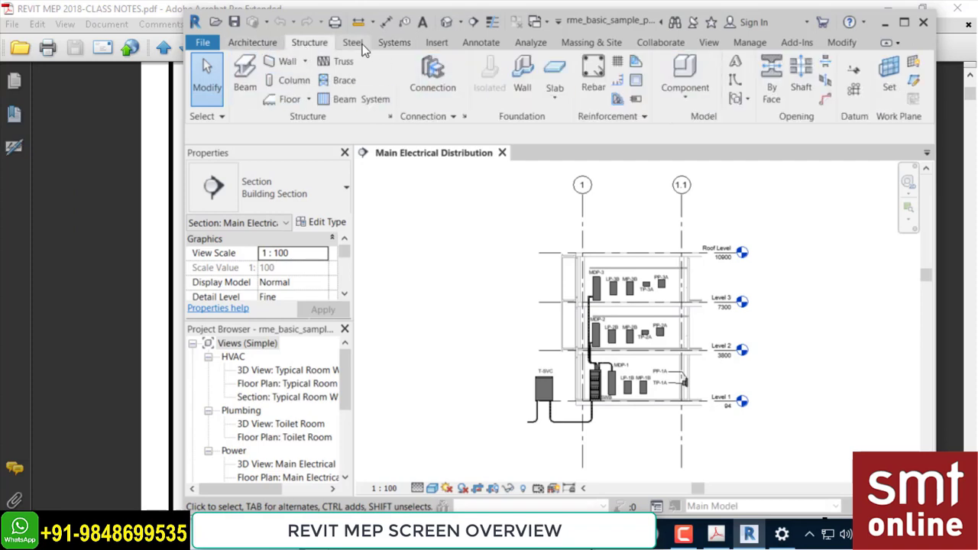
click(390, 44)
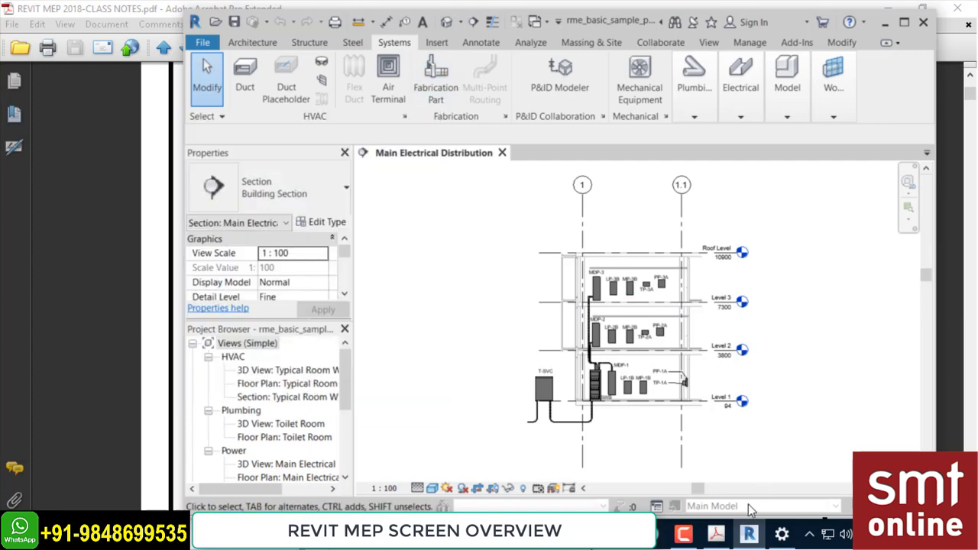
- Switch to the class notes in Adobe Acrobat and point out the Ribbon label and ribbon area on the Revit screen diagram
click(716, 533)
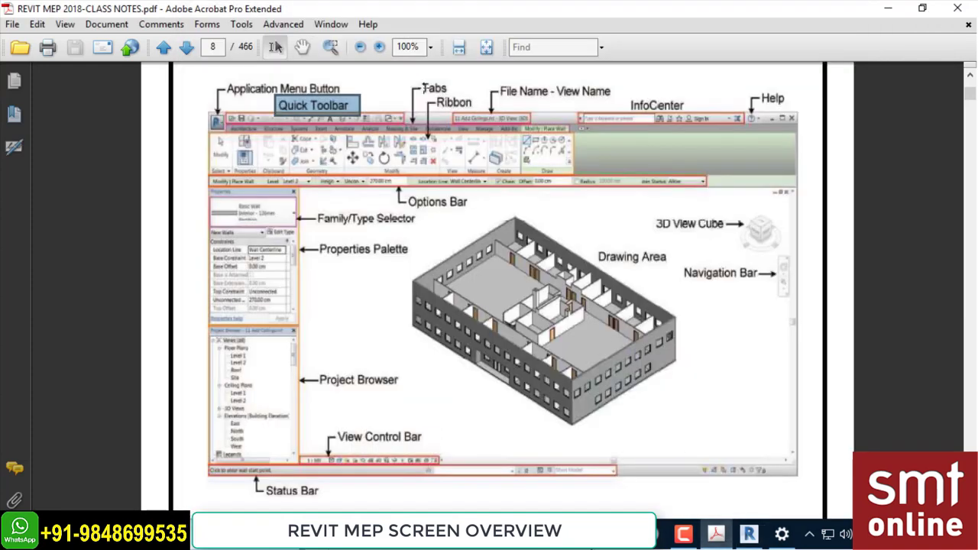
mouse_move(422, 87)
mouse_down()
mouse_move(453, 91)
mouse_move(433, 102)
mouse_up()
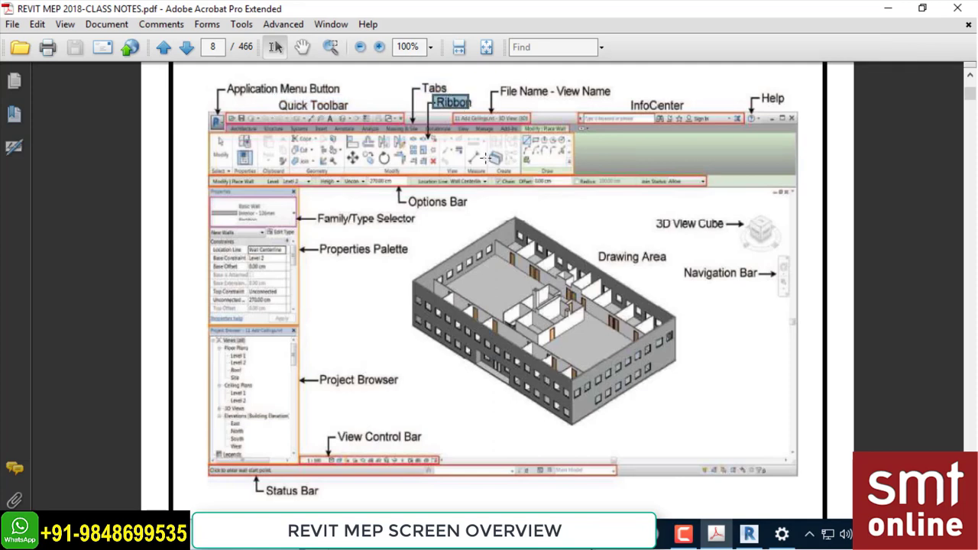
drag(227, 131, 349, 164)
mouse_move(579, 173)
mouse_down()
mouse_move(507, 128)
mouse_move(517, 136)
mouse_move(230, 133)
mouse_up()
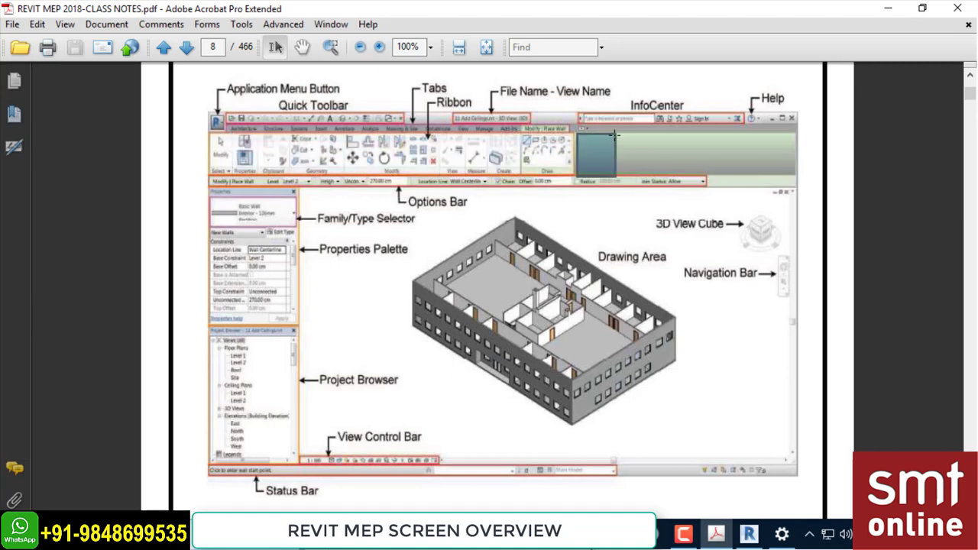
click(432, 168)
click(268, 167)
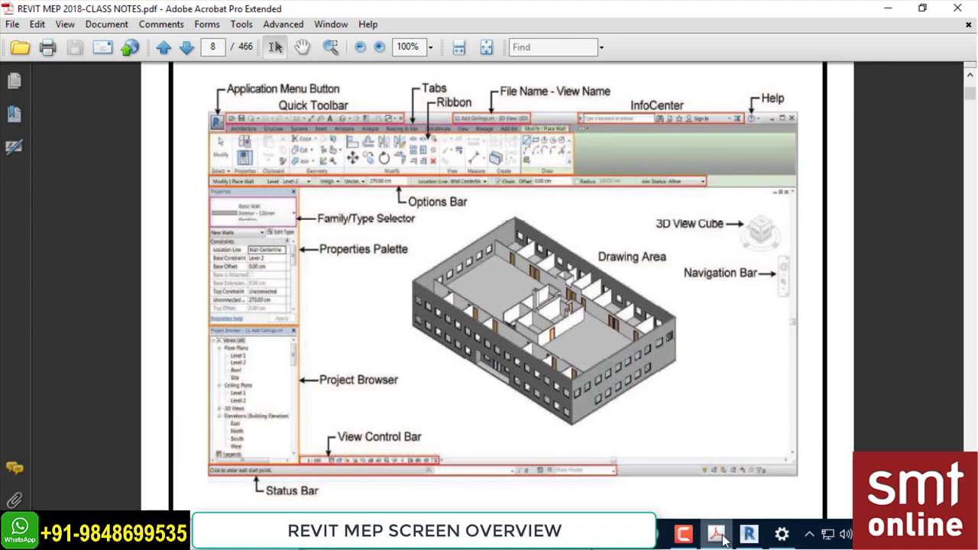
- Switch back to Revit and examine the options for the vertical conduit running below panel MDP-3
click(749, 534)
click(750, 534)
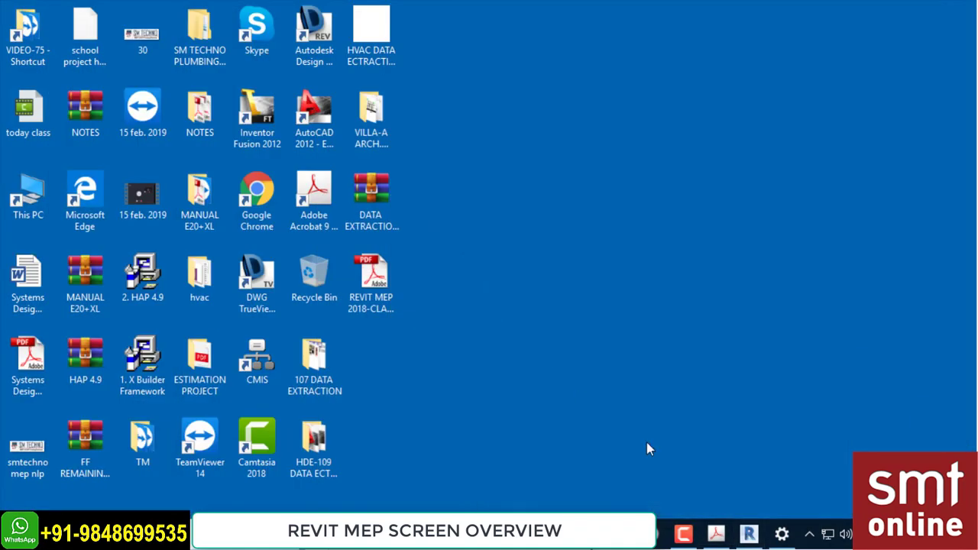
key(alt+Tab)
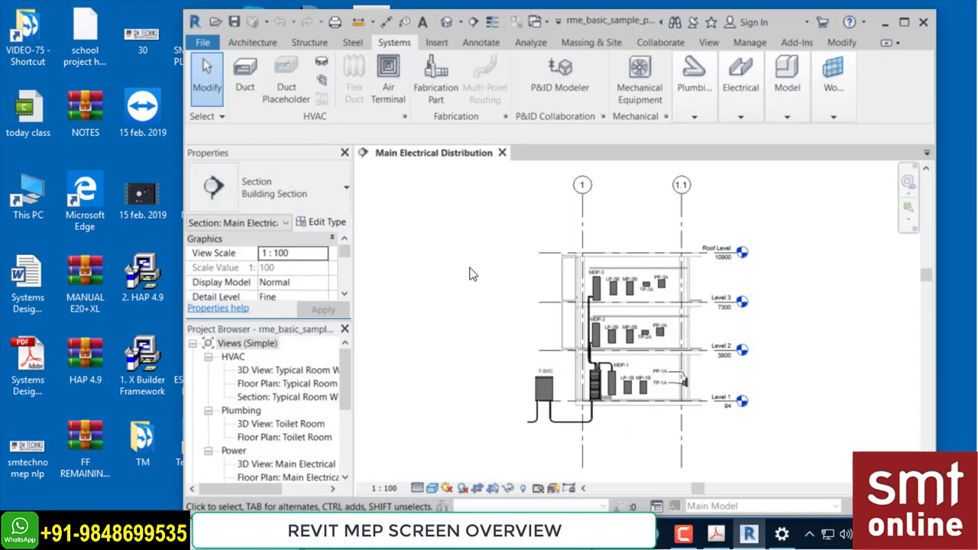
scroll(605, 307, up, 3)
scroll(601, 304, up, 2)
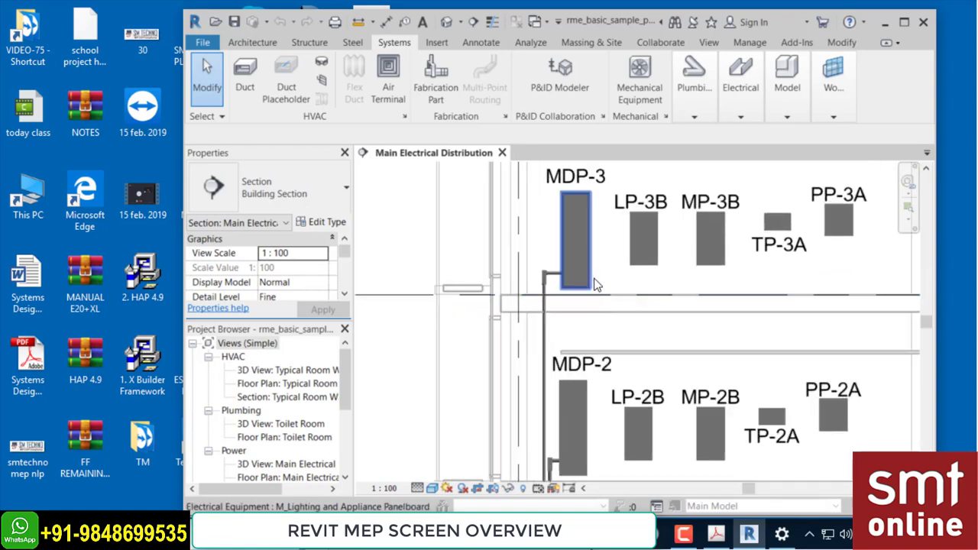
click(547, 323)
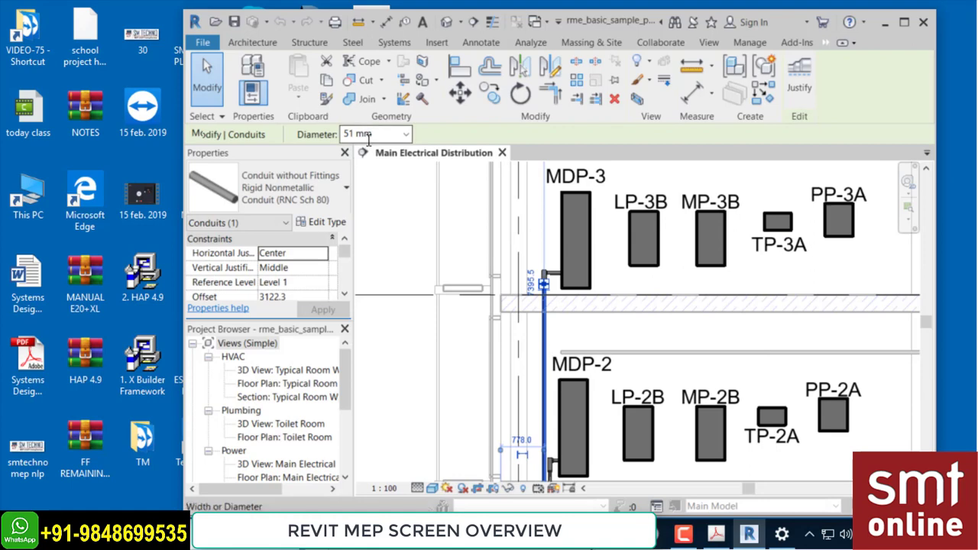
key(Escape)
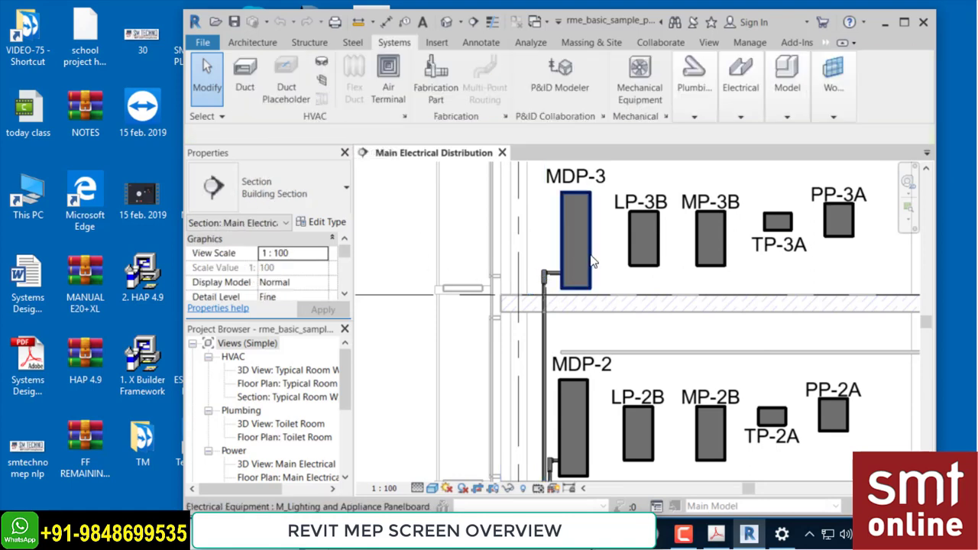
- Examine the Distribution System option of the MDP-3 panelboard, leaving the panelboard deselected
click(593, 261)
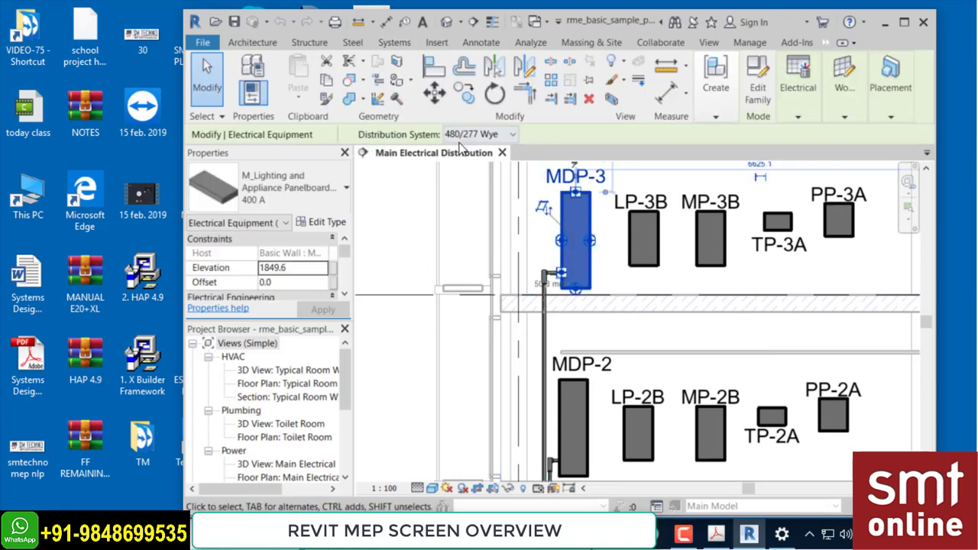
click(413, 242)
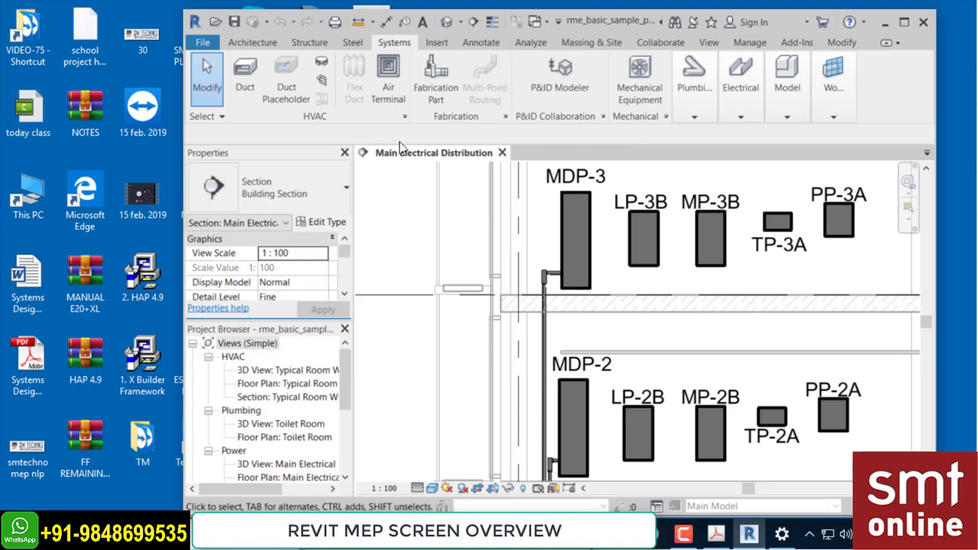
click(579, 251)
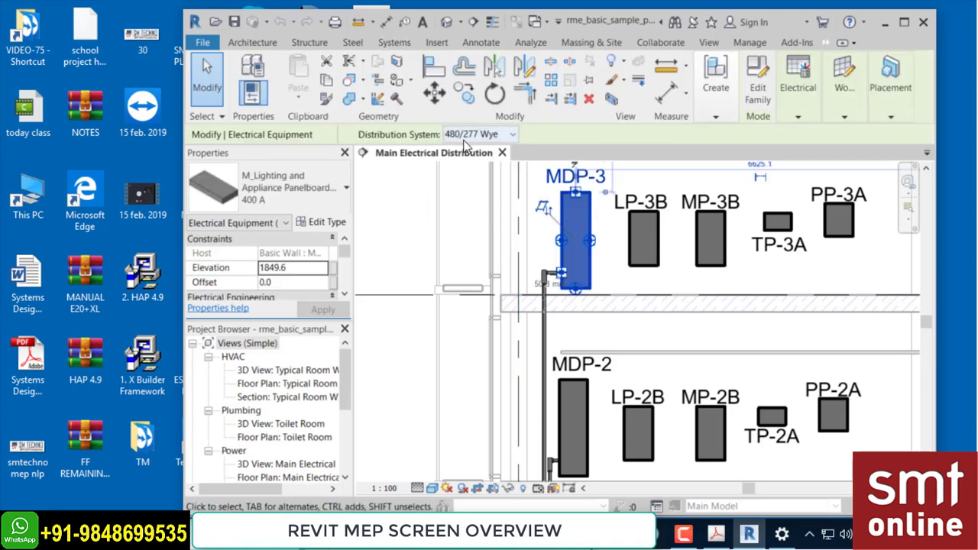
click(441, 260)
scroll(440, 260, down, 3)
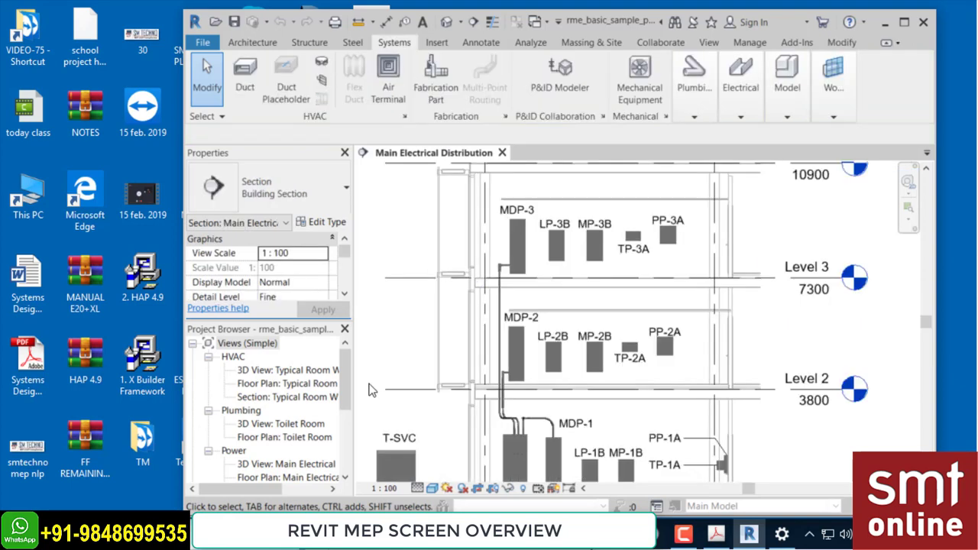
- Open the Typical Room WSHP 3D view under HVAC and check the wide blue duct's size and offset options
mouse_move(345, 377)
mouse_down()
mouse_move(342, 400)
mouse_move(343, 373)
mouse_up()
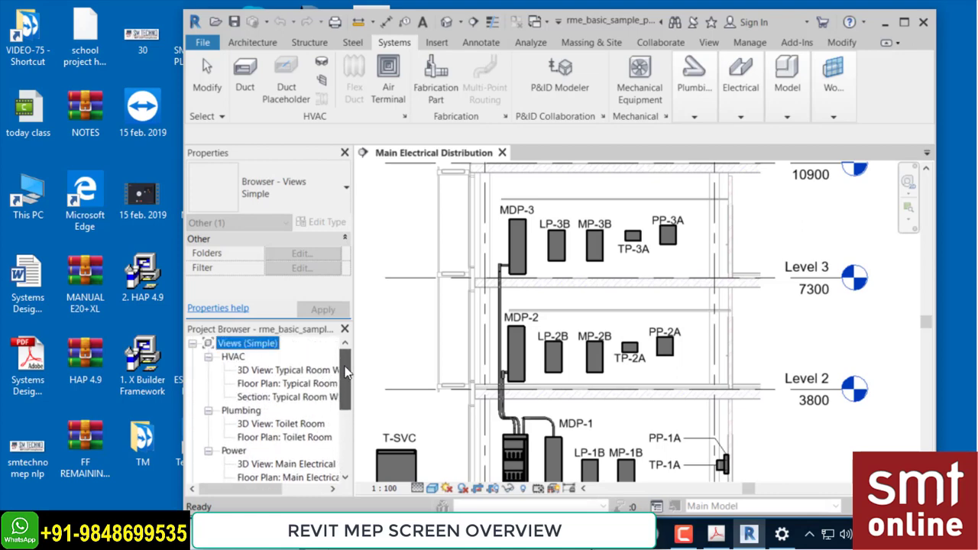
double_click(295, 370)
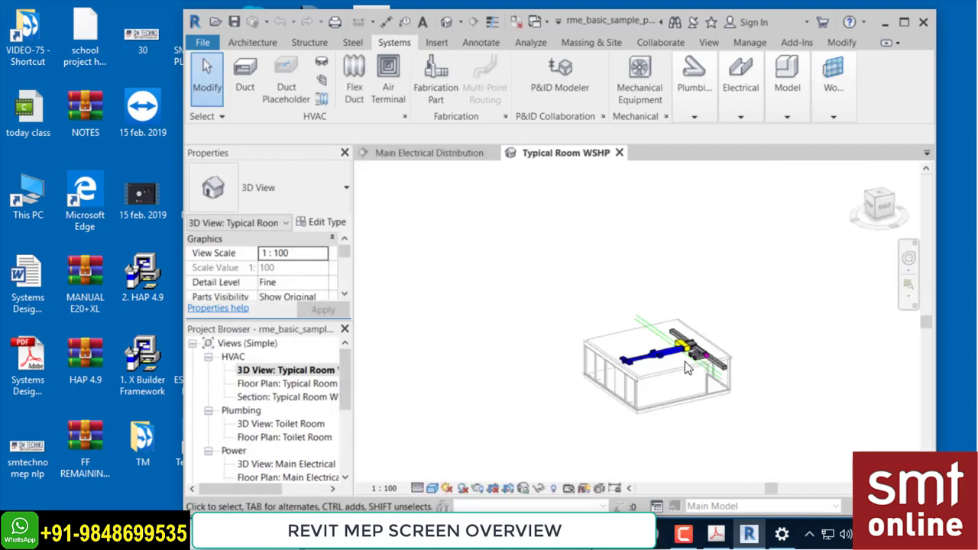
scroll(686, 361, up, 5)
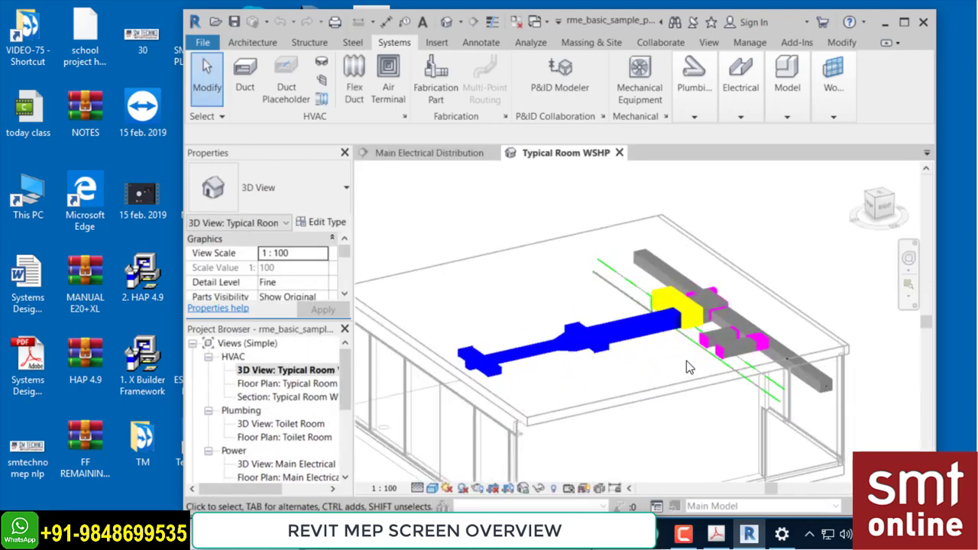
click(632, 336)
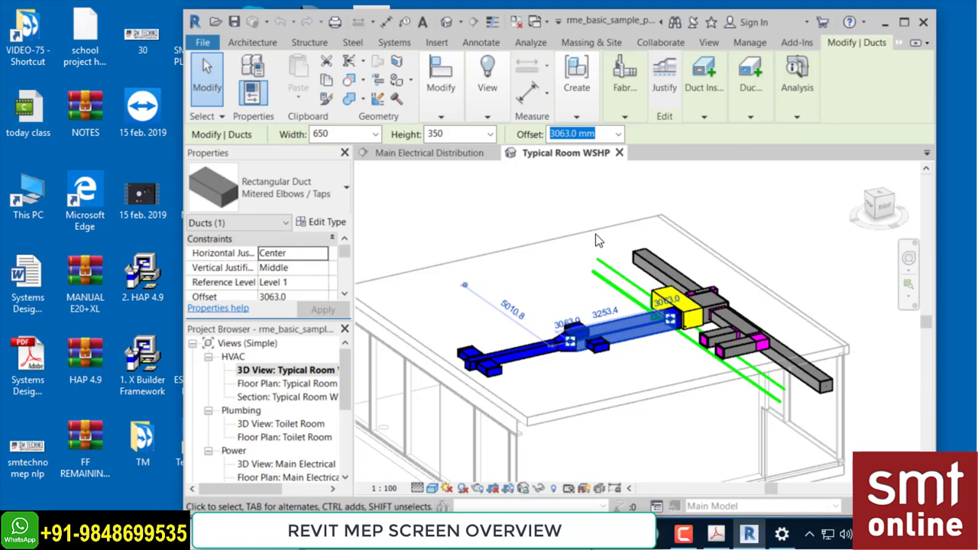
click(544, 220)
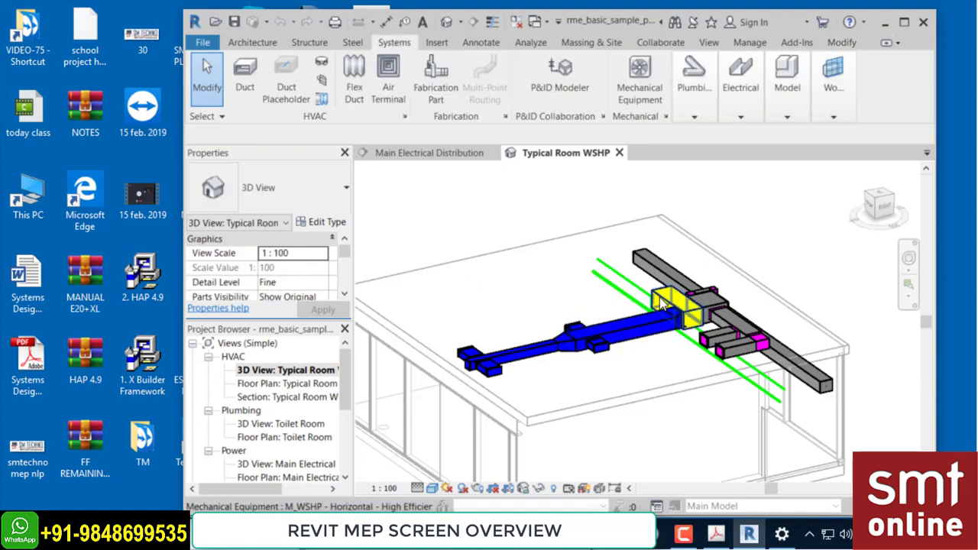
- Compare the options shown for the yellow WSHP mechanical equipment and the green pipe beside it
click(662, 305)
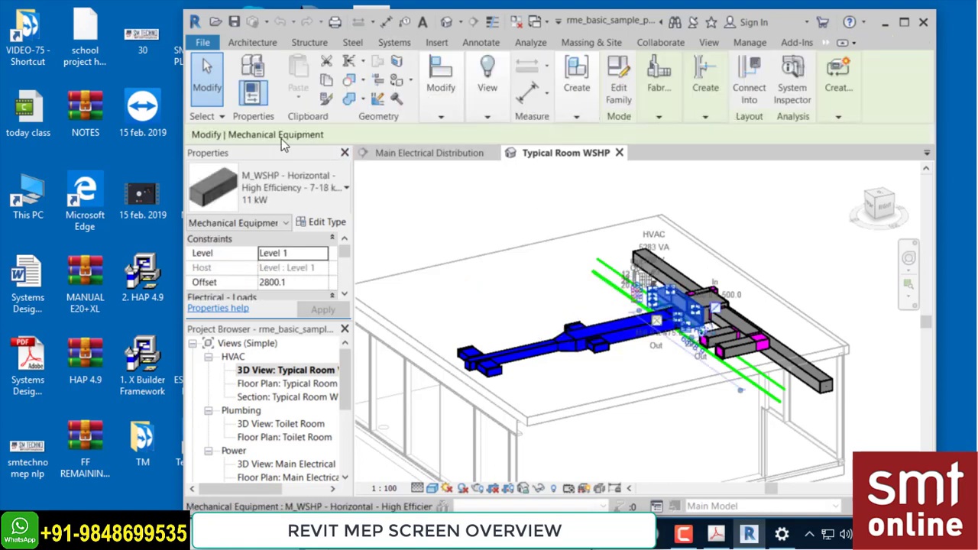
click(447, 197)
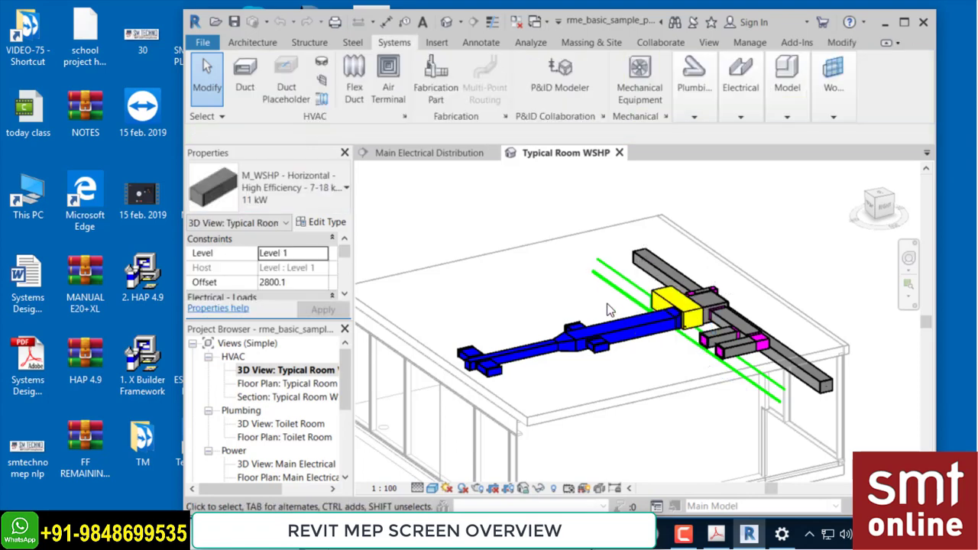
click(616, 305)
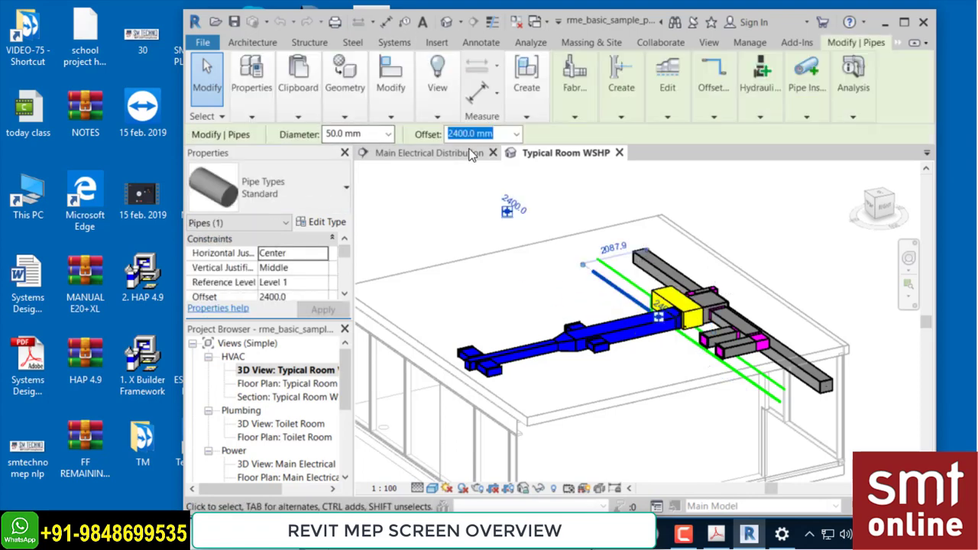
click(454, 210)
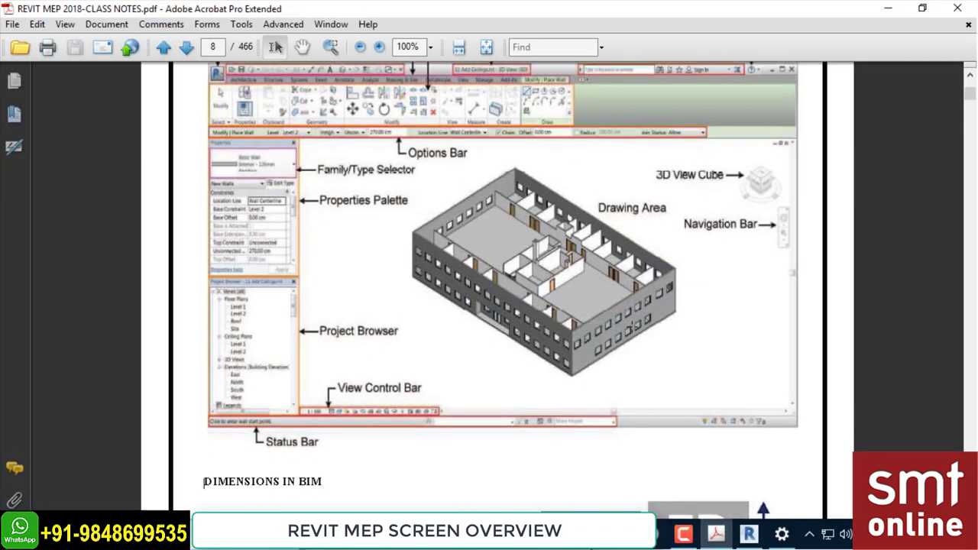
- Review the Revit screen diagram and the Dimensions in BIM chart in the Adobe Acrobat class notes
scroll(631, 327, down, 2)
scroll(631, 327, down, 12)
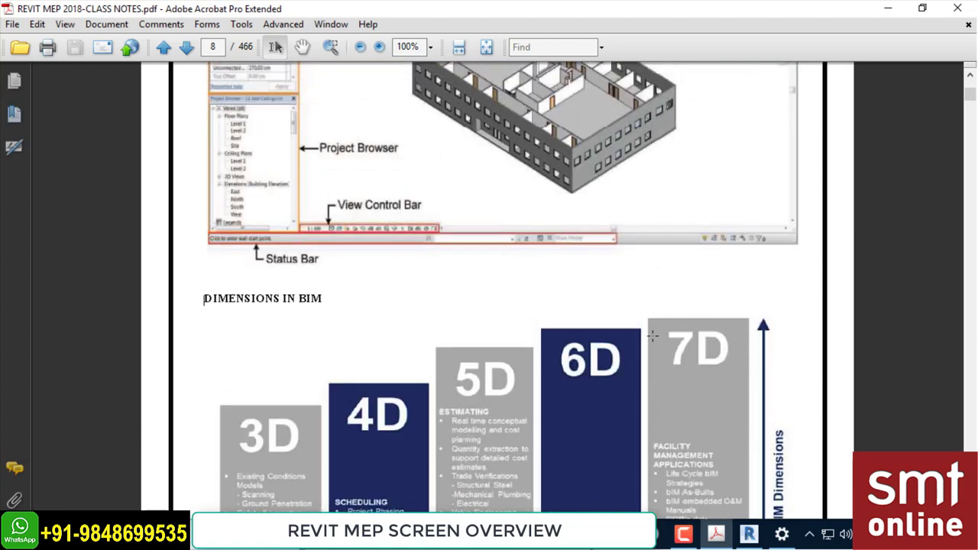
scroll(648, 340, up, 10)
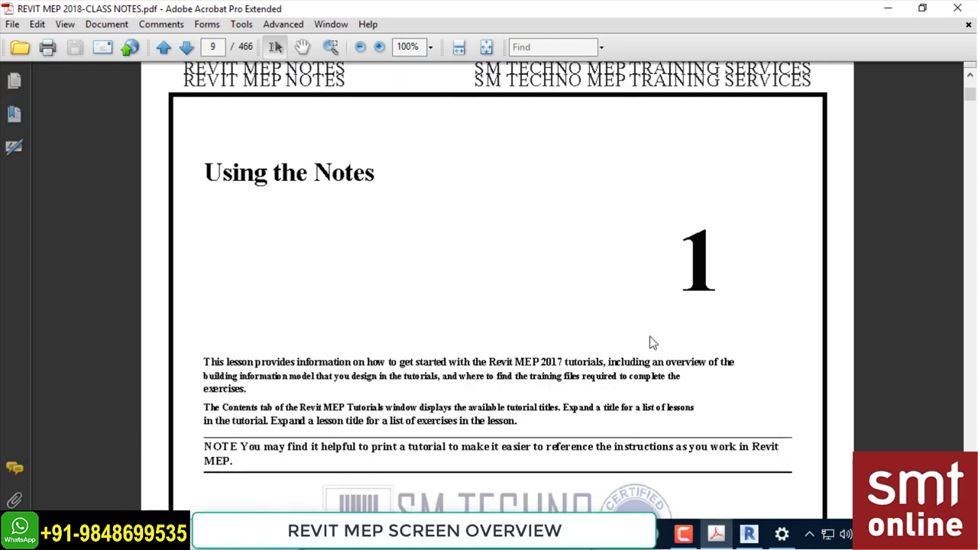
scroll(622, 350, up, 10)
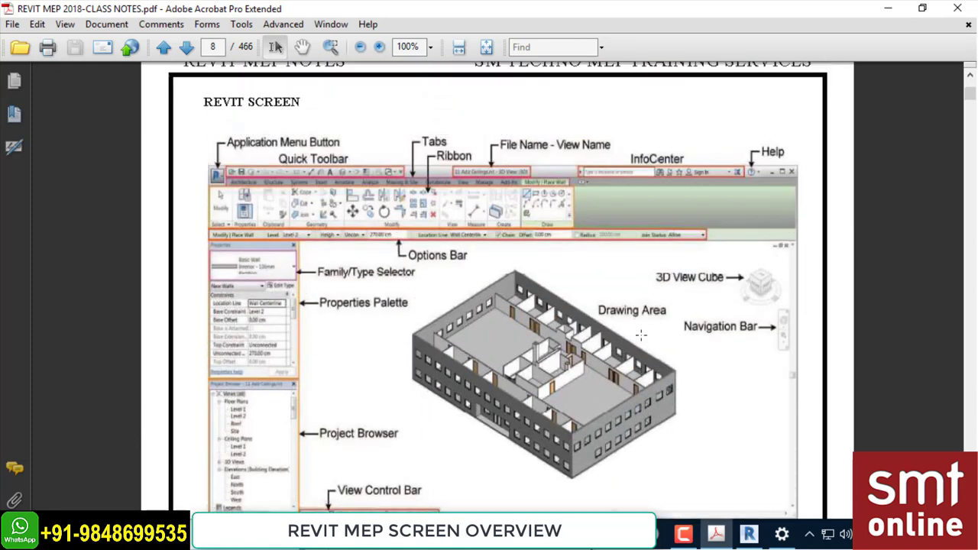
scroll(640, 335, down, 5)
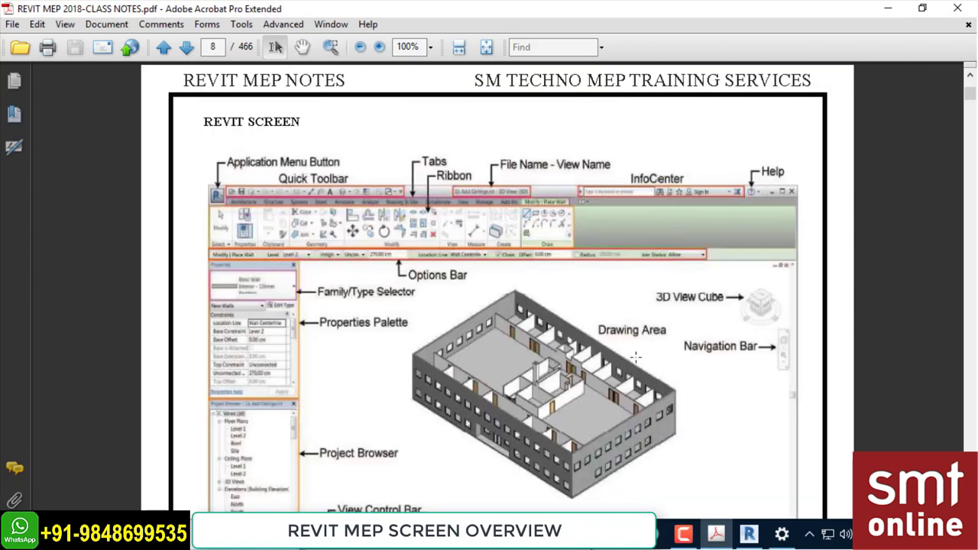
scroll(636, 357, down, 5)
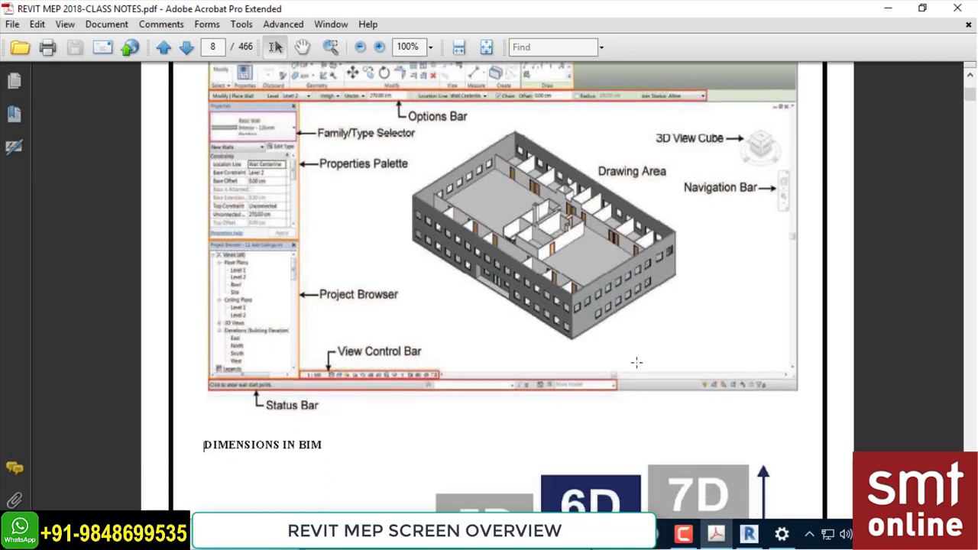
scroll(636, 362, down, 2)
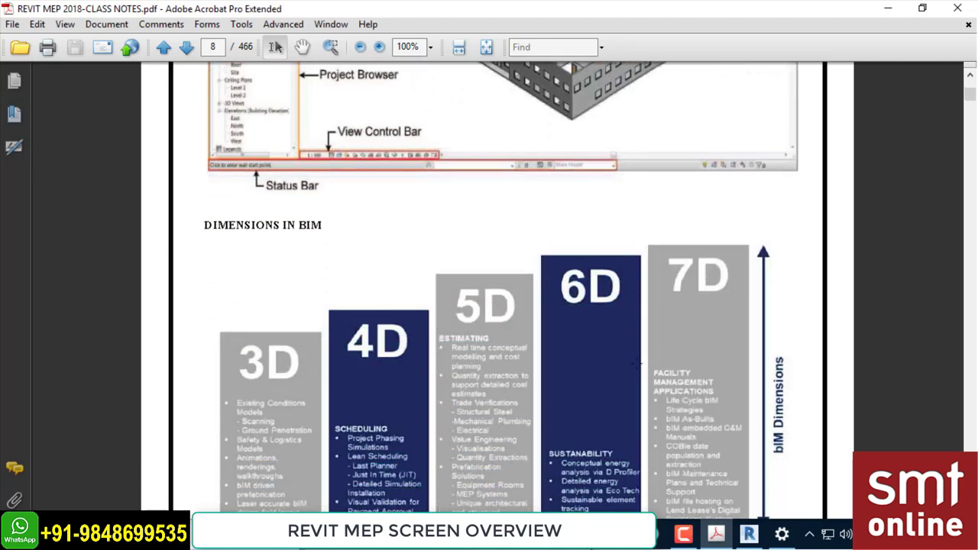
scroll(637, 363, down, 8)
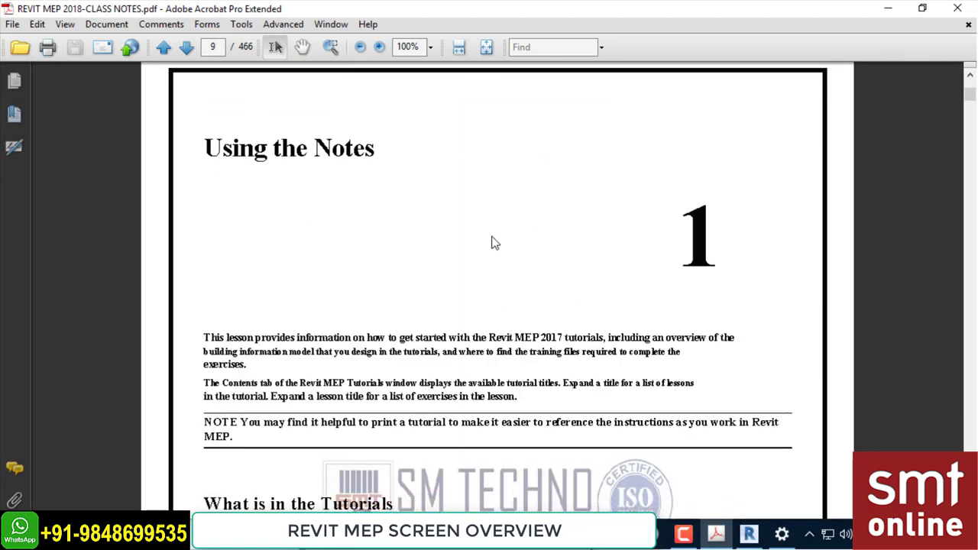
scroll(825, 343, up, 10)
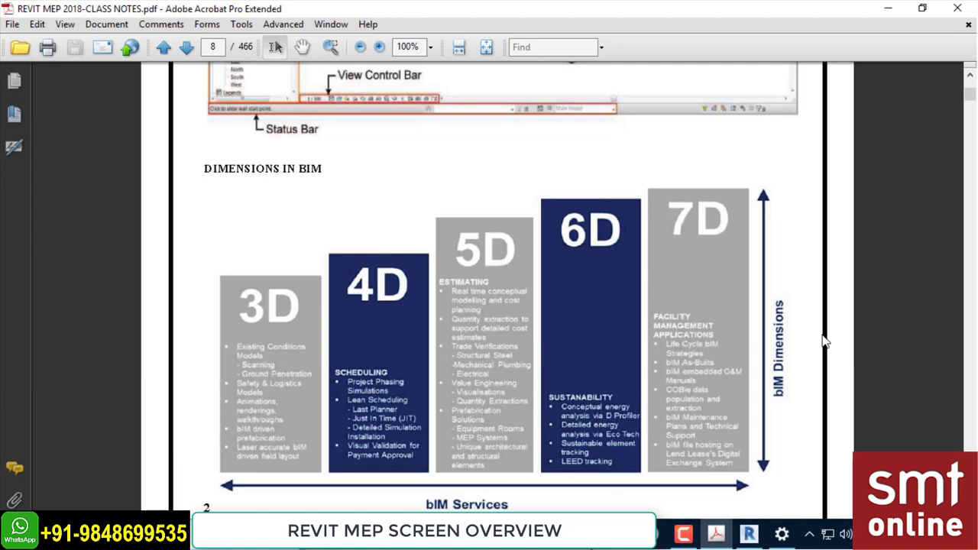
- Read through the Using the Notes page and its What is in the Tutorials section in the class notes
scroll(825, 342, down, 5)
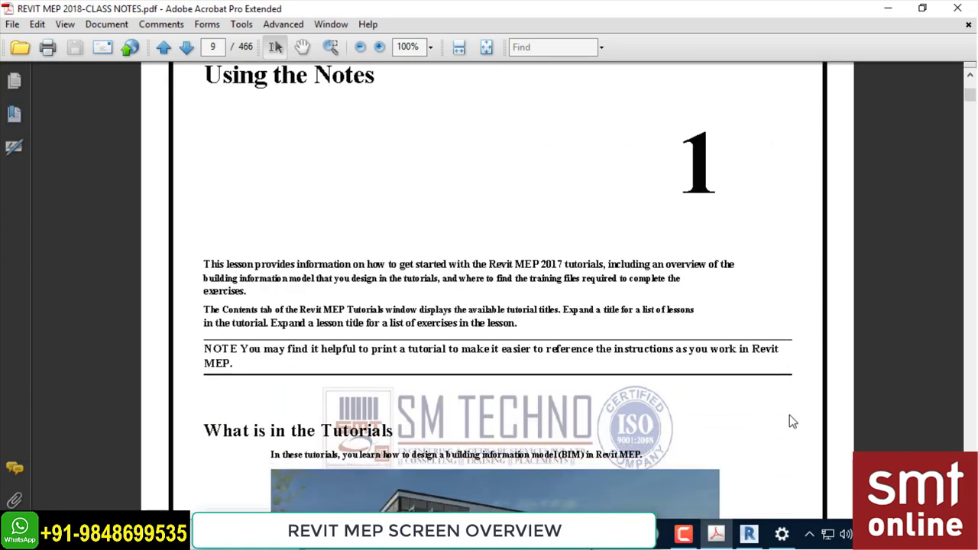
scroll(791, 421, up, 1)
scroll(780, 396, down, 1)
scroll(780, 394, down, 1)
scroll(780, 396, down, 1)
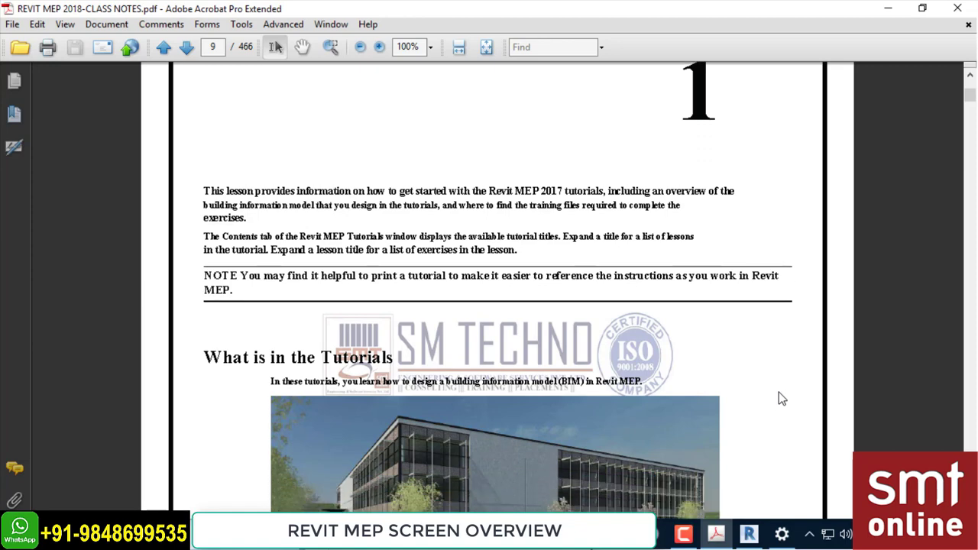
scroll(778, 393, down, 2)
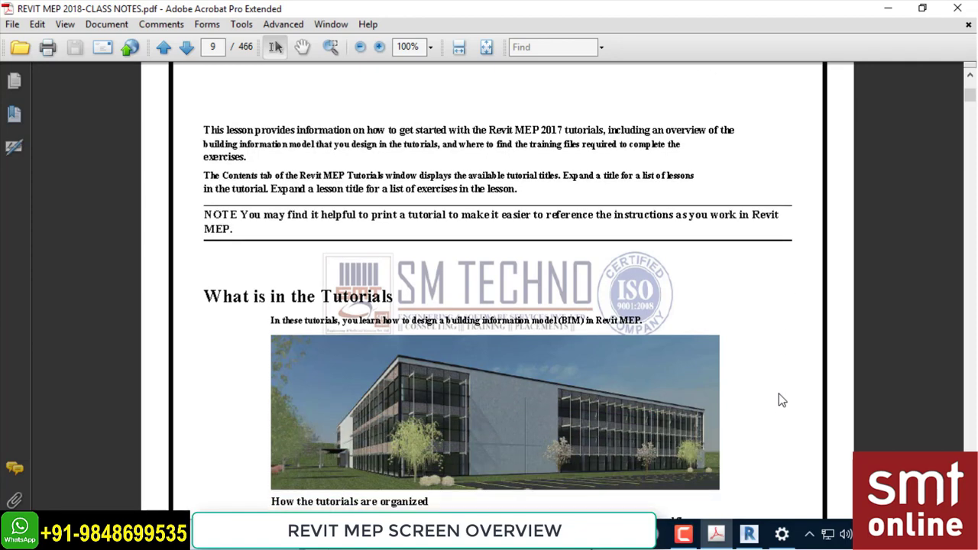
scroll(778, 394, up, 4)
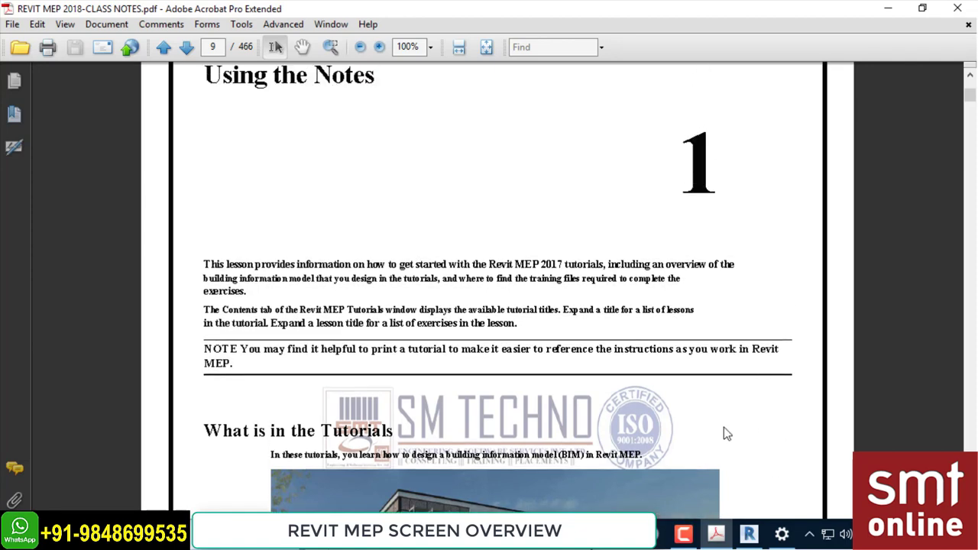
- Switch to Revit and bring up the screen annotation toolbar beside the model view with its pen active, dismissing the update notice
click(748, 533)
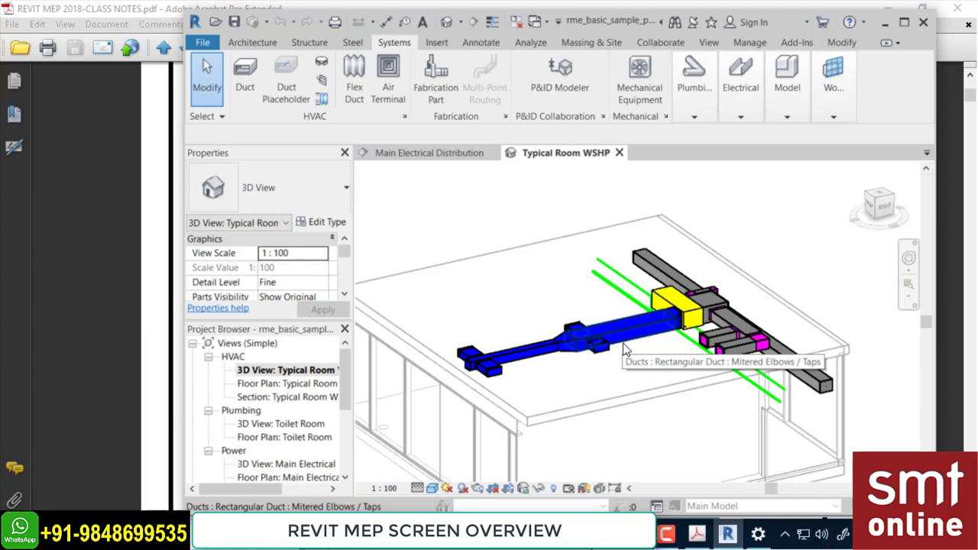
scroll(286, 252, down, 4)
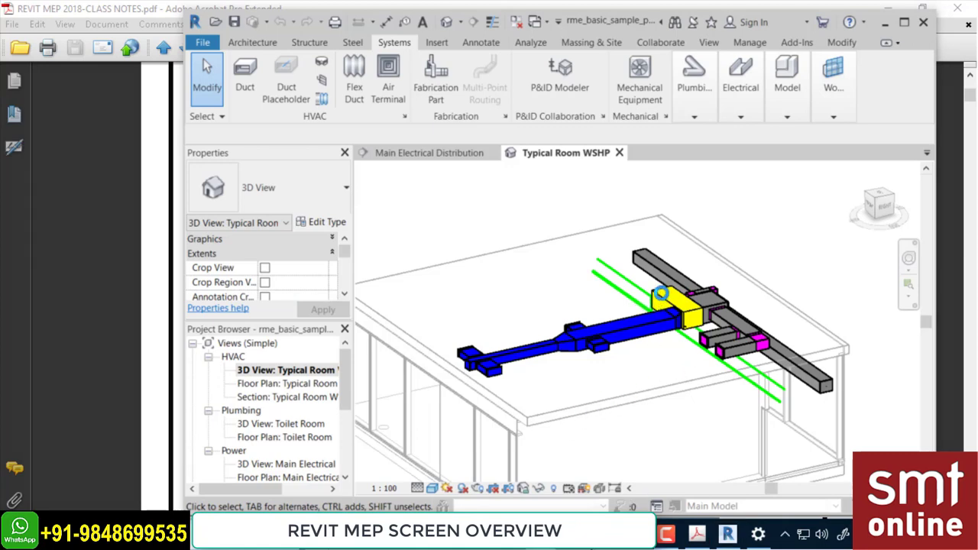
key(ctrl+shift+h)
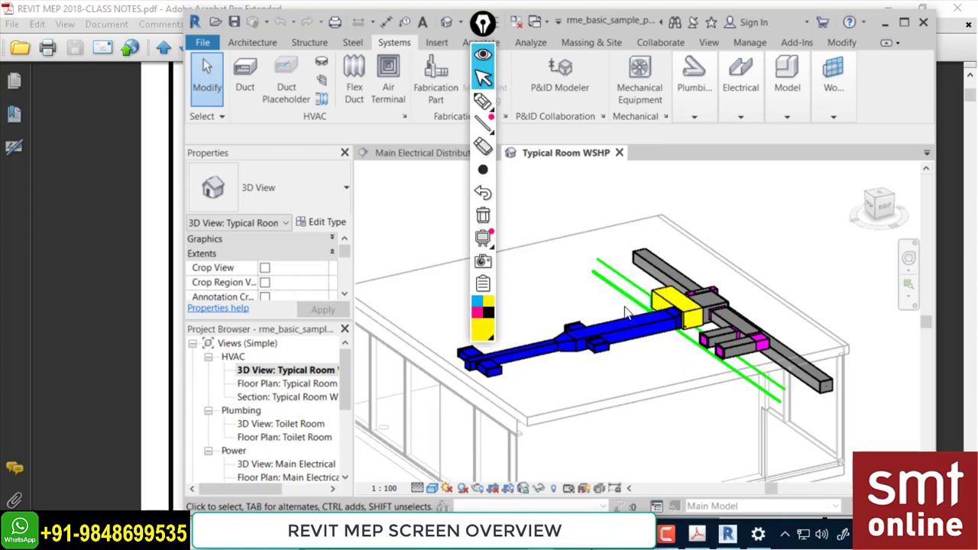
mouse_move(495, 45)
mouse_down()
mouse_move(879, 54)
mouse_move(729, 52)
mouse_up()
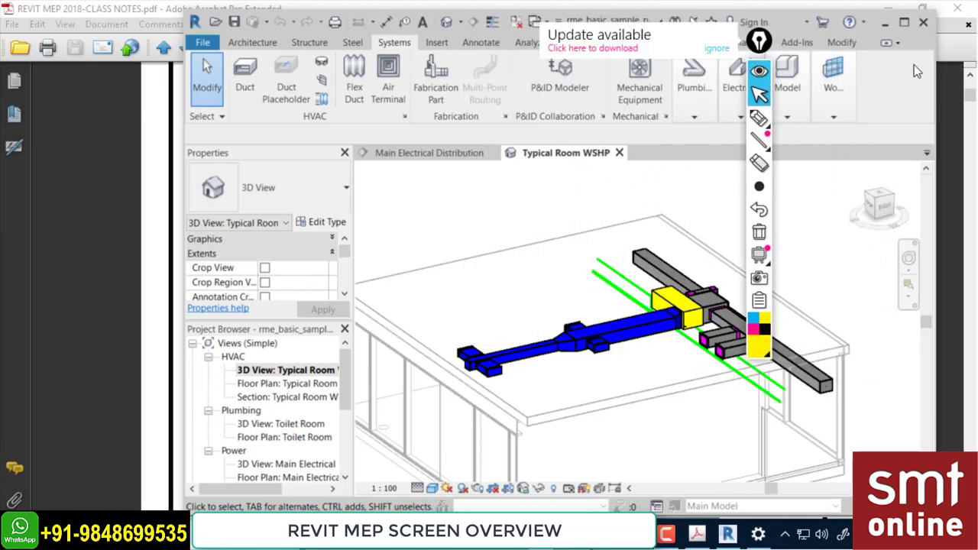
click(722, 51)
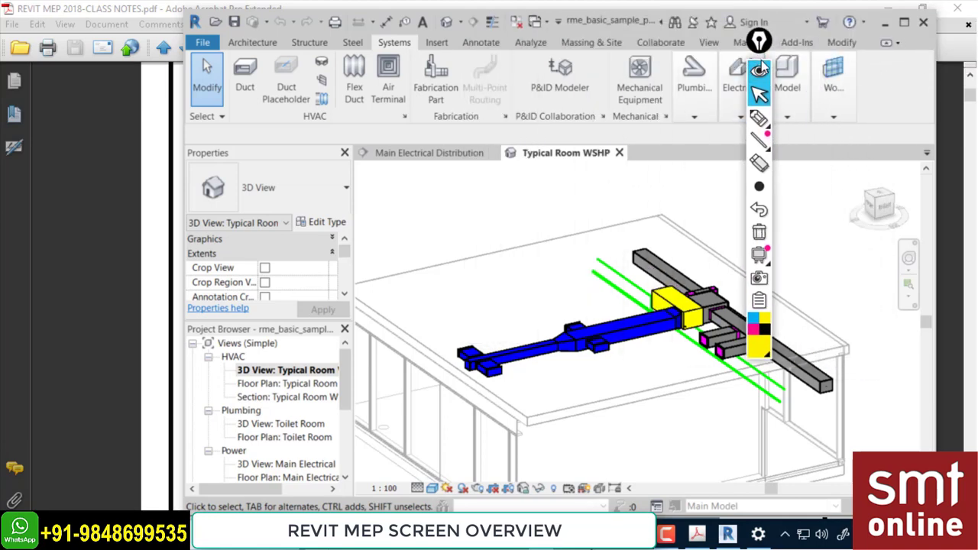
click(937, 113)
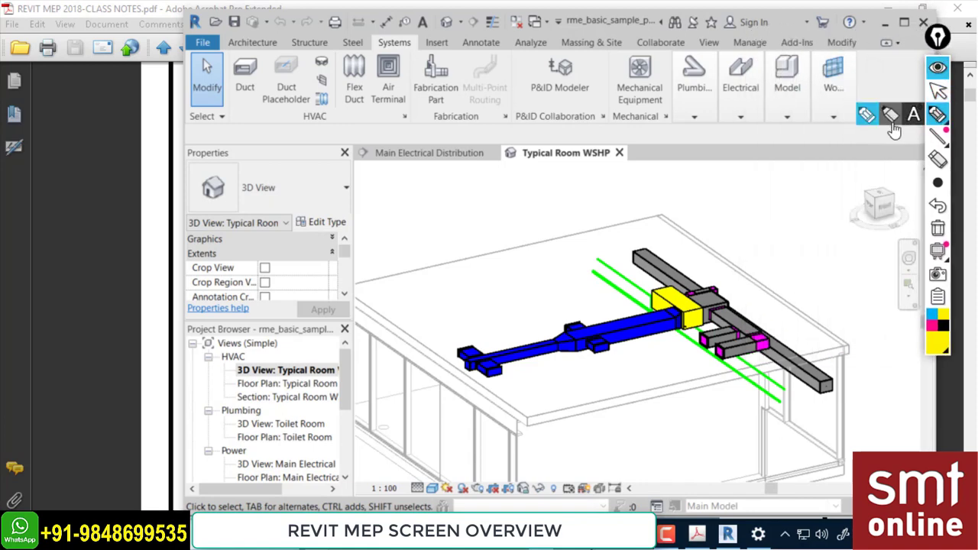
- Set the annotation pen to a thin dark red stroke, clearing the yellow test mark from the screen
drag(694, 203, 693, 178)
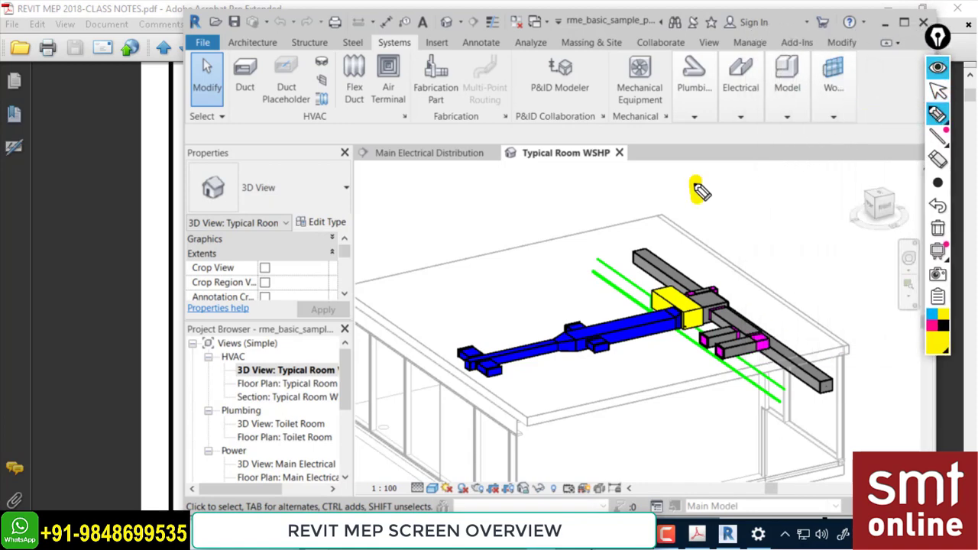
click(938, 182)
click(823, 184)
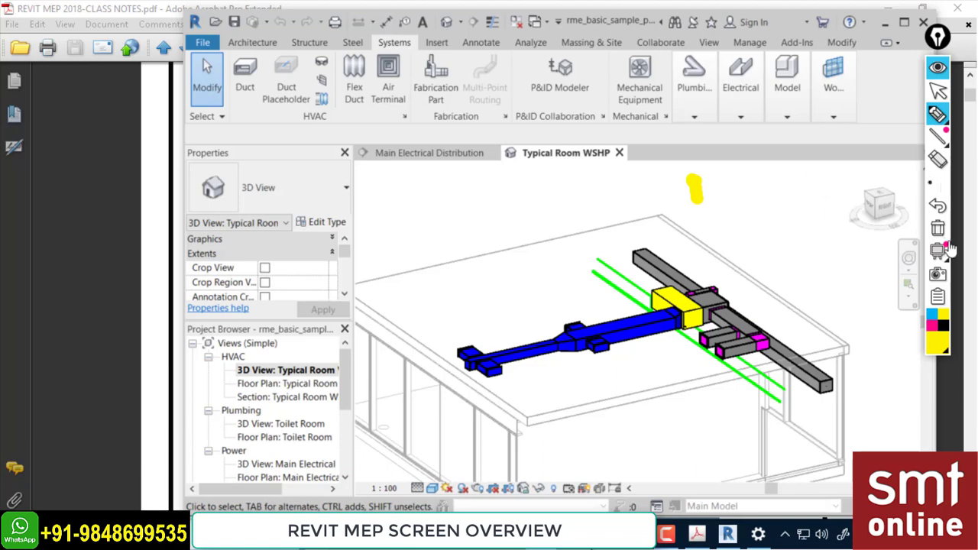
click(938, 228)
click(938, 340)
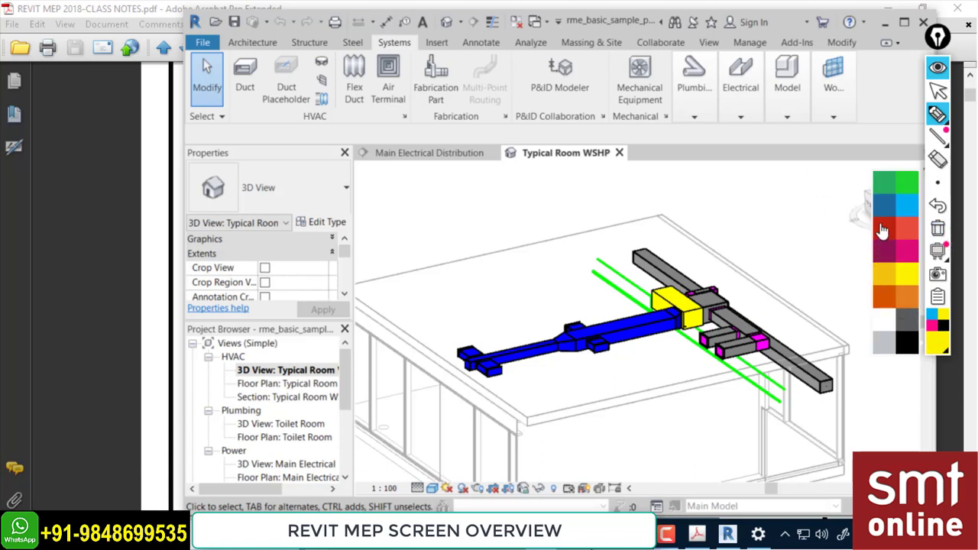
click(883, 227)
- Write PP above the 3D model in red, underline it, and hide the annotations
mouse_move(718, 181)
mouse_down()
mouse_move(719, 193)
mouse_move(738, 192)
mouse_up()
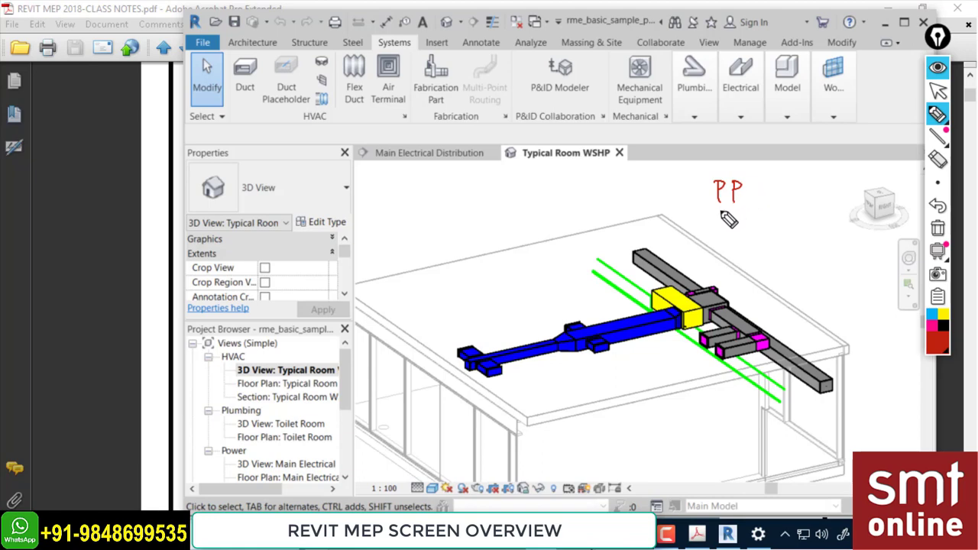
drag(717, 207, 738, 204)
click(938, 70)
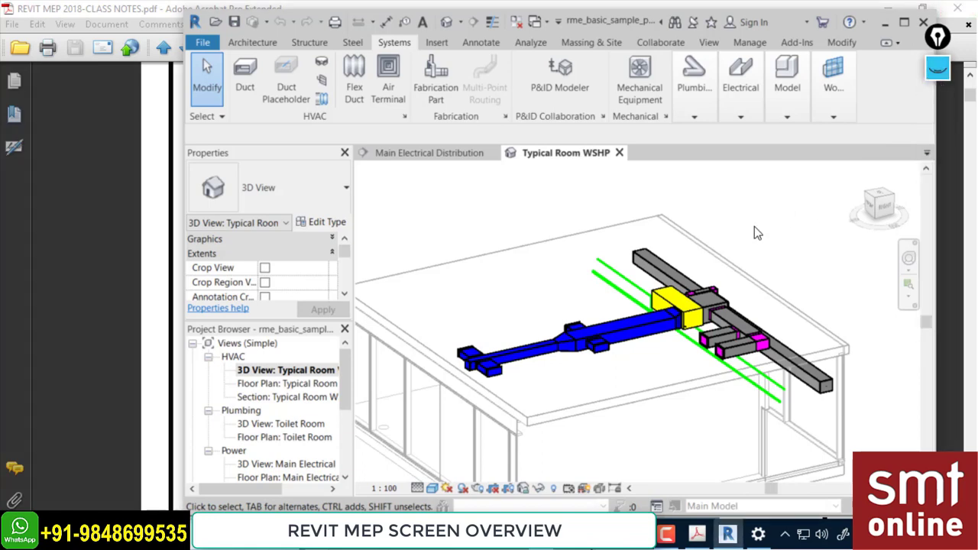
- Hide and redisplay the Properties palette twice with the PP command
key(p)
key(p)
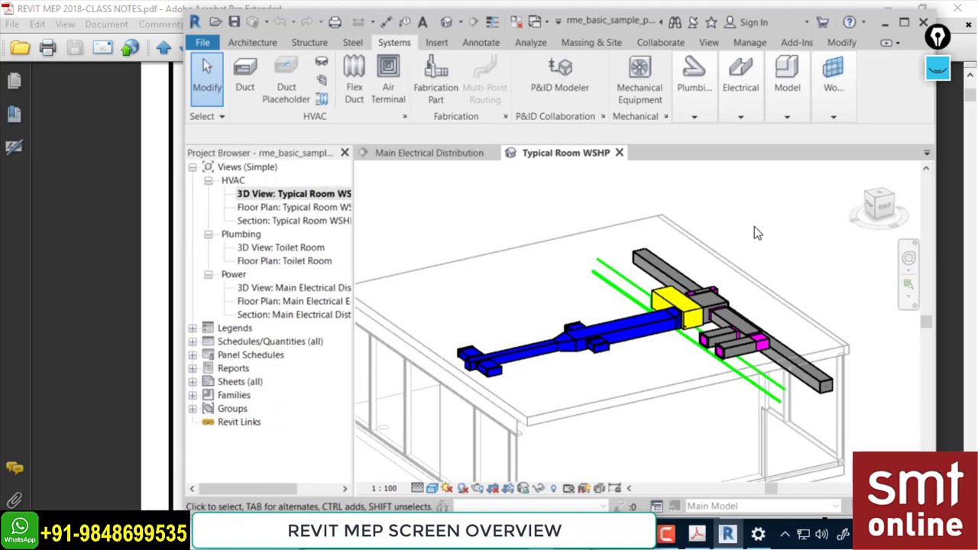
key(p)
key(p)
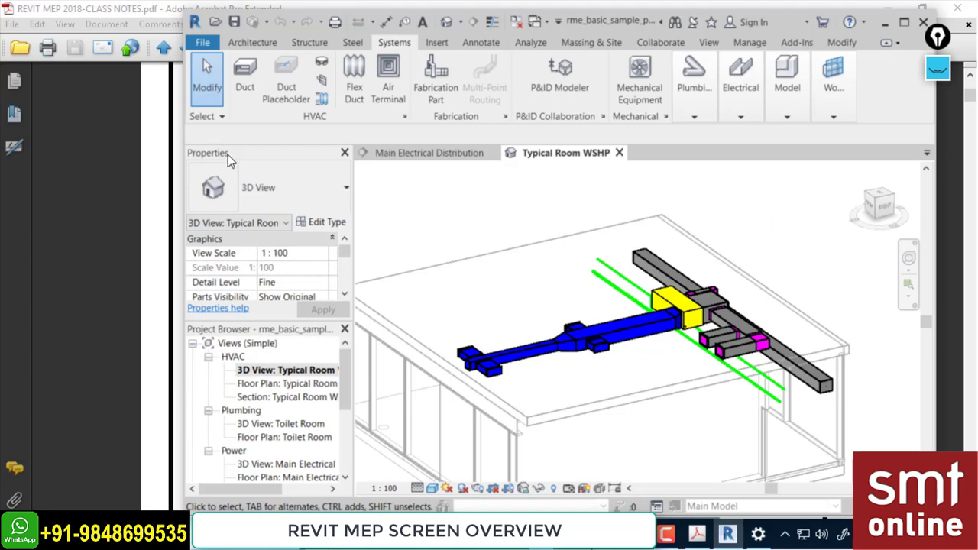
key(p)
key(p)
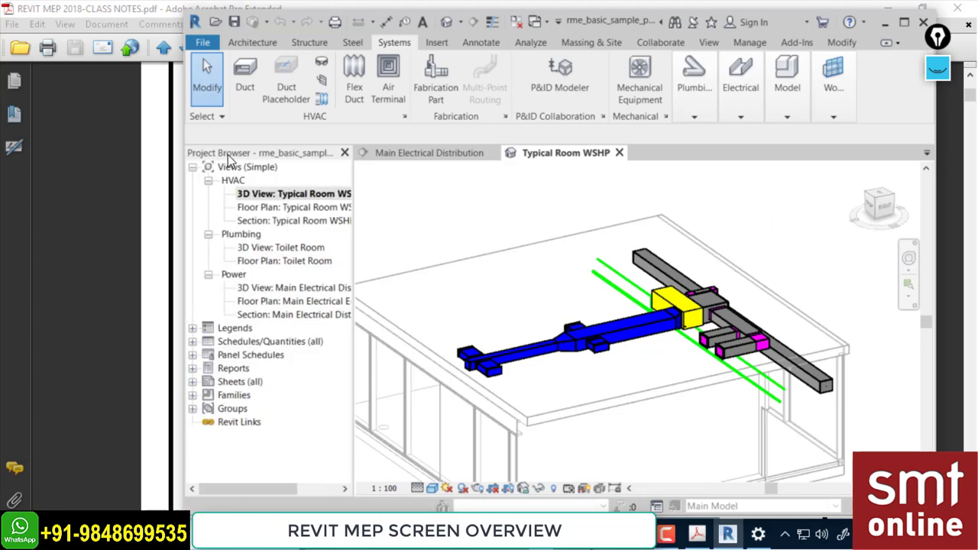
key(p)
key(p)
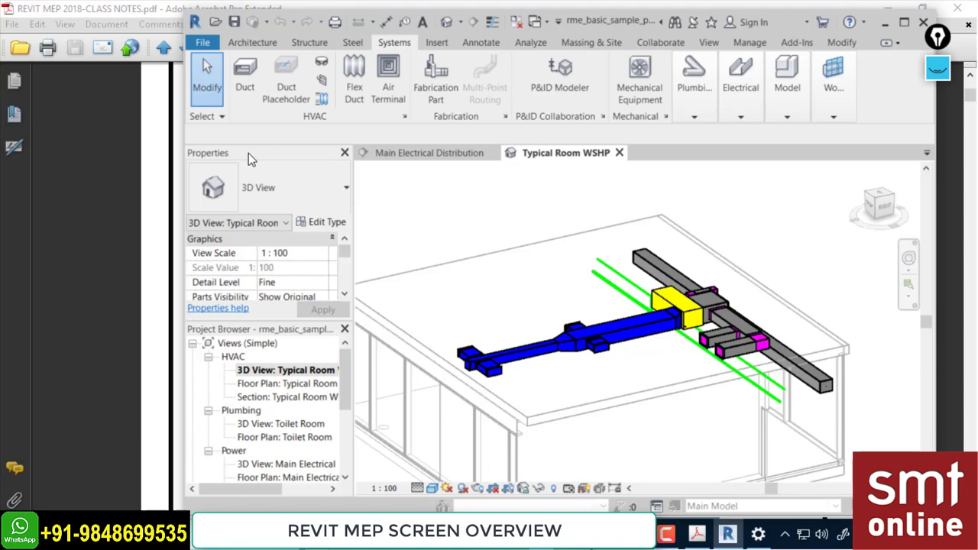
- Turn the Properties palette off and on twice through the User Interface visibility options
click(709, 43)
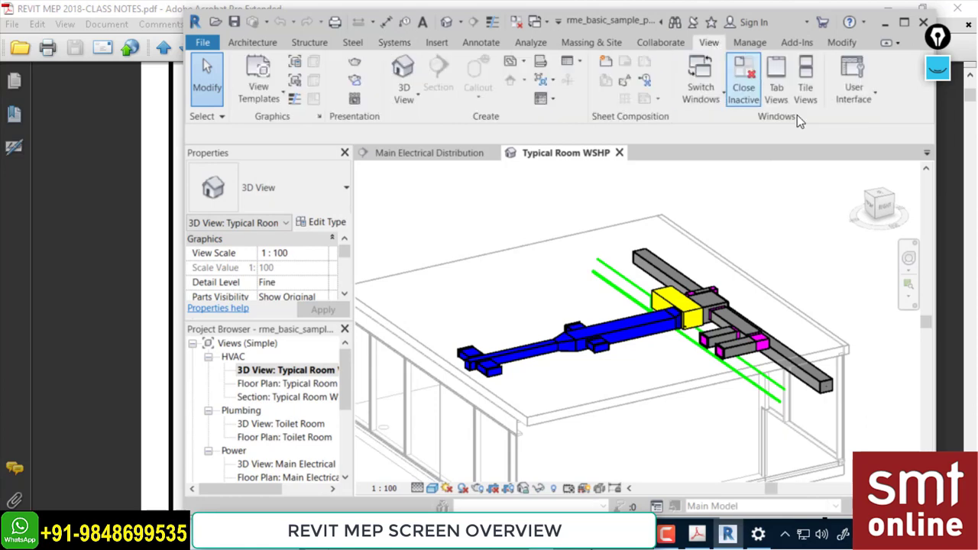
click(875, 107)
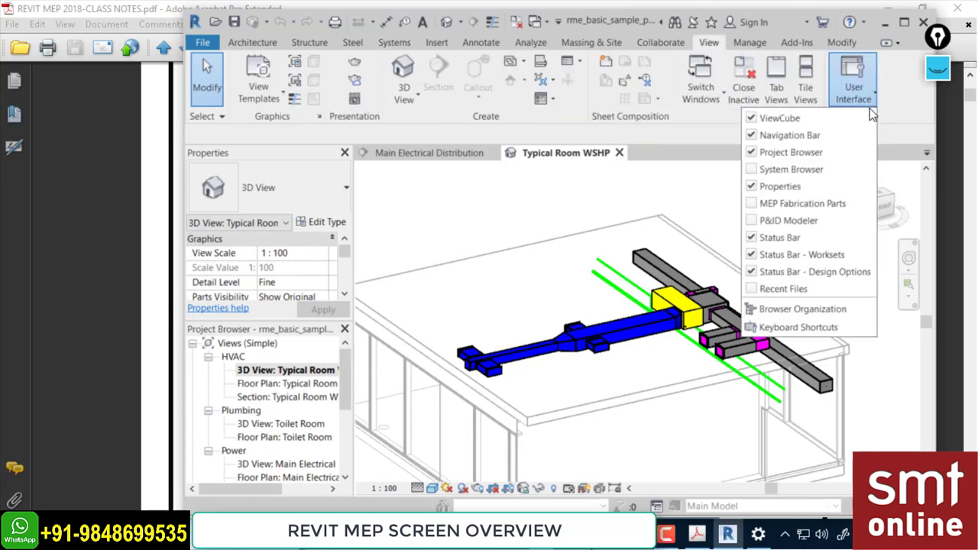
click(754, 192)
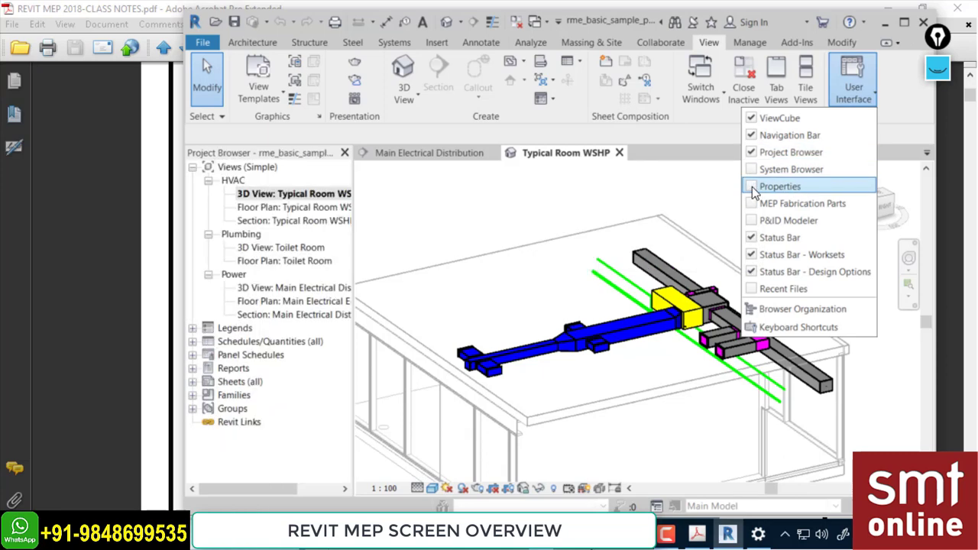
click(753, 191)
click(860, 104)
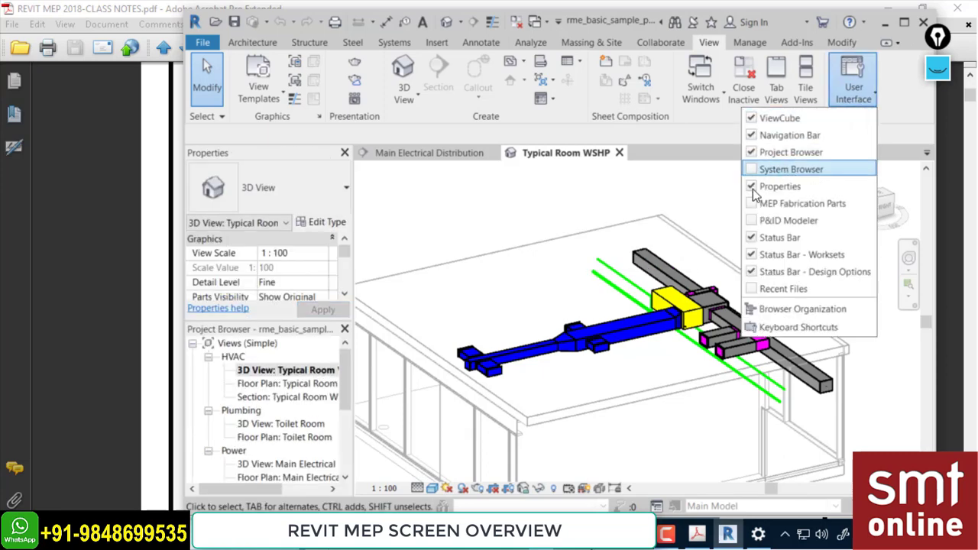
click(753, 191)
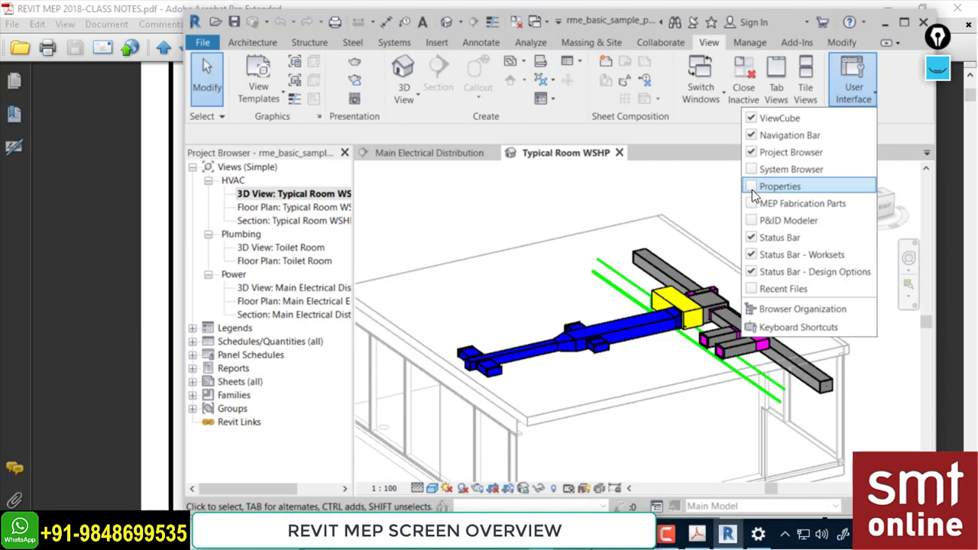
click(753, 191)
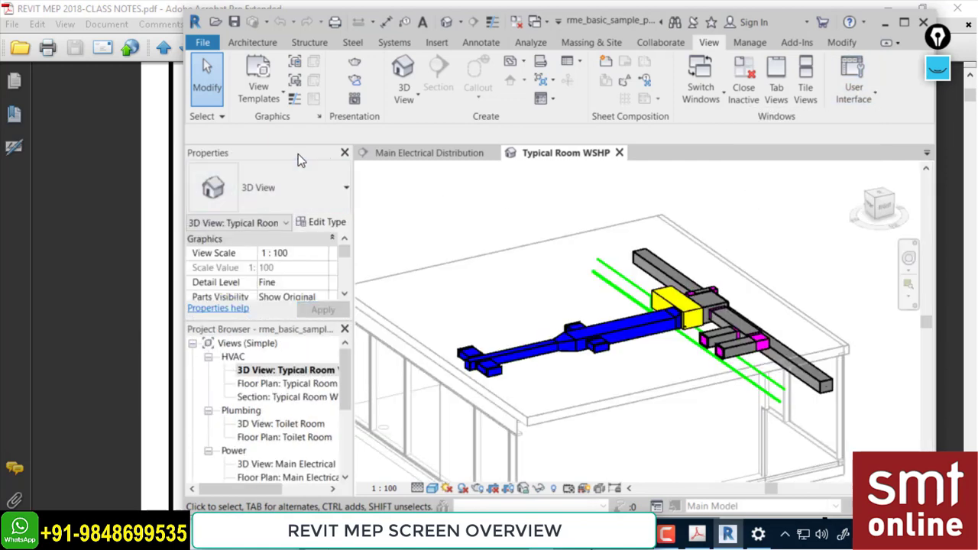
- Undock the Properties palette over the 3D view and lengthen it to show parameters down to View Classification
click(345, 152)
drag(374, 175, 507, 190)
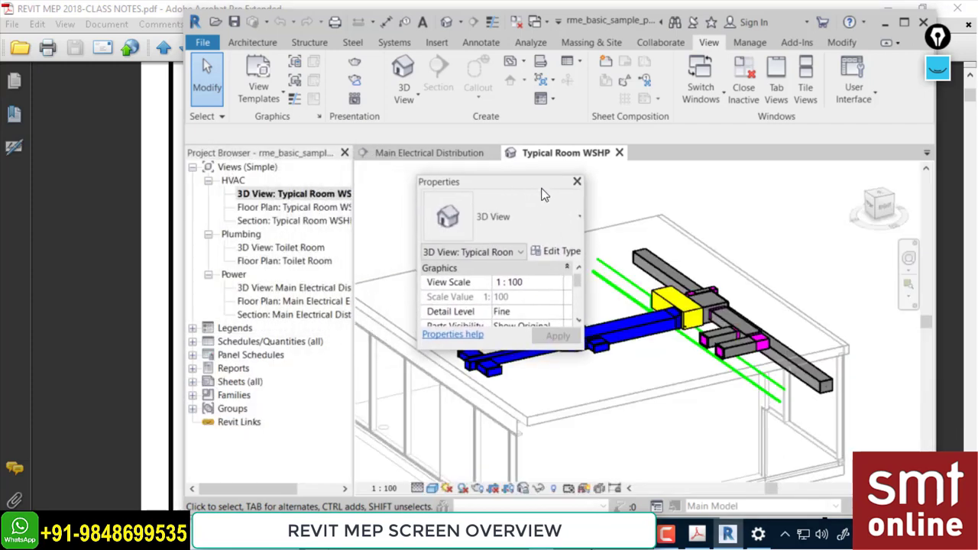
drag(512, 348, 508, 463)
drag(536, 183, 508, 178)
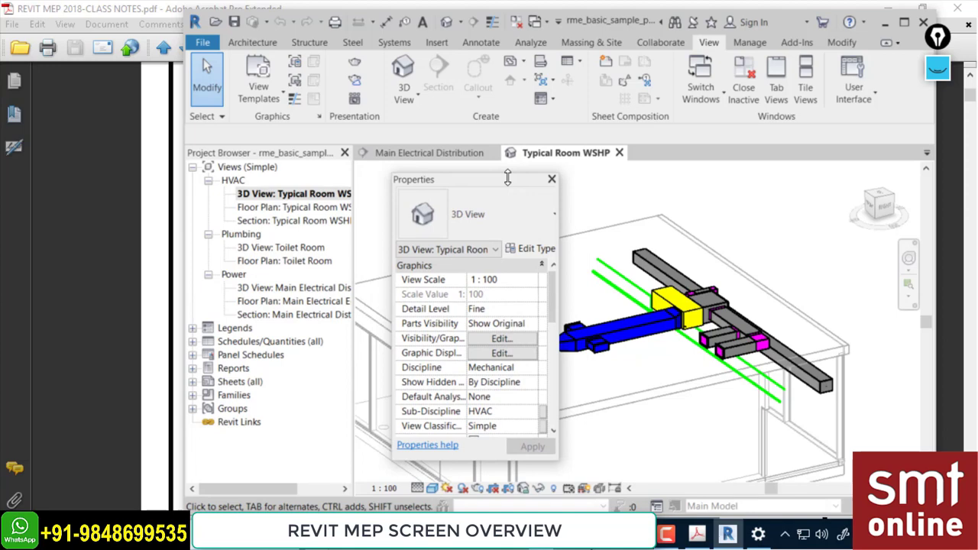
- Replace the PP annotation with an arrow from the type selector labelled "a) Element property dropdown or type selector"
click(937, 35)
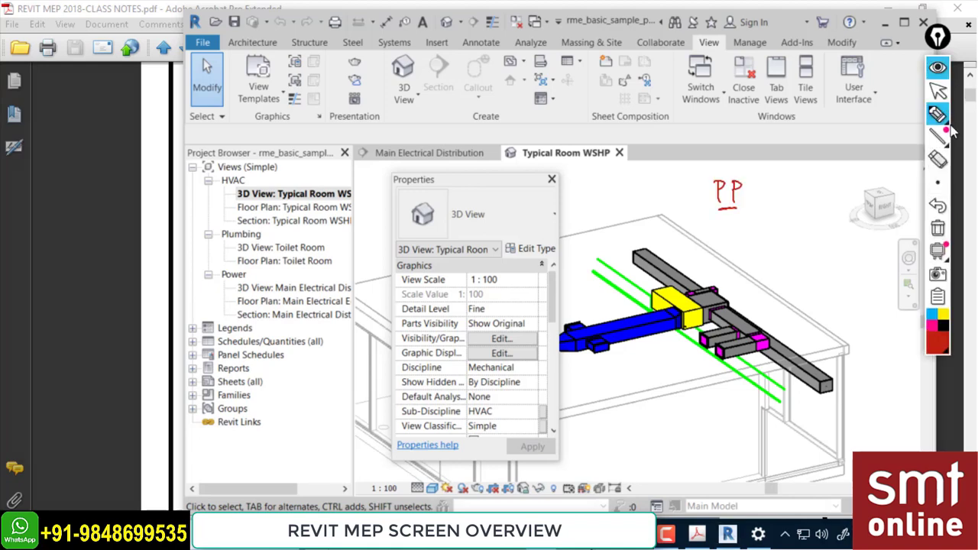
click(937, 227)
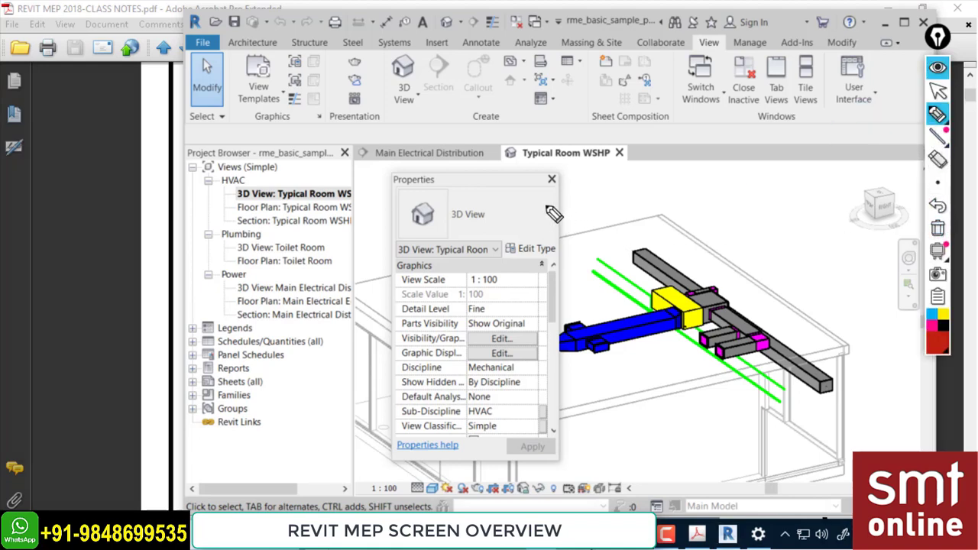
drag(547, 205, 601, 201)
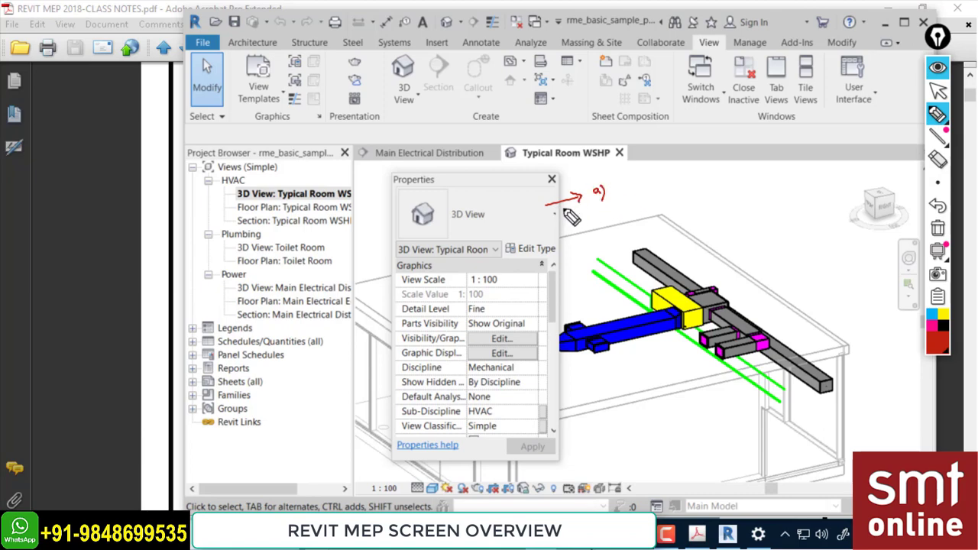
mouse_move(615, 188)
mouse_down()
mouse_move(731, 178)
mouse_move(732, 188)
mouse_move(755, 171)
mouse_move(779, 182)
mouse_move(778, 172)
mouse_move(835, 176)
mouse_up()
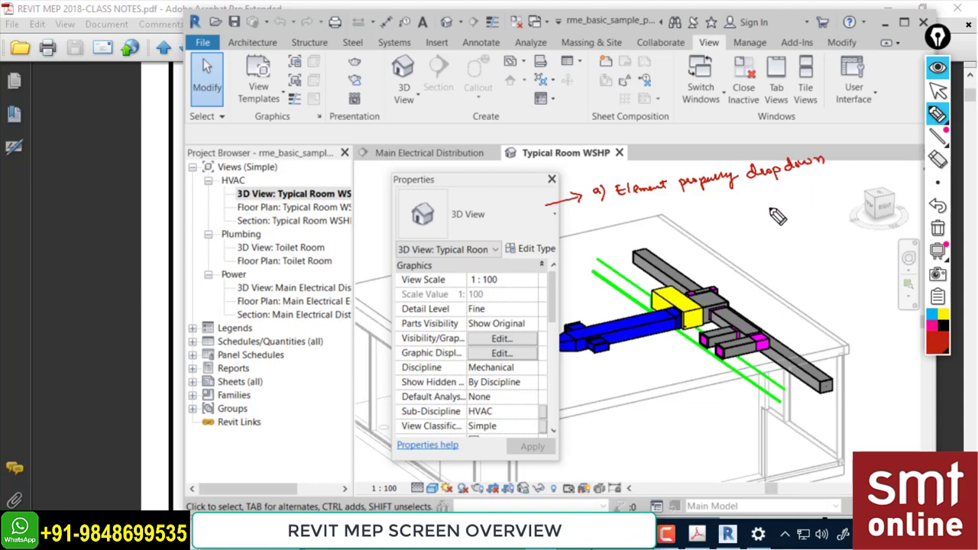
mouse_move(747, 206)
mouse_down()
mouse_move(807, 198)
mouse_move(794, 227)
mouse_move(850, 219)
mouse_up()
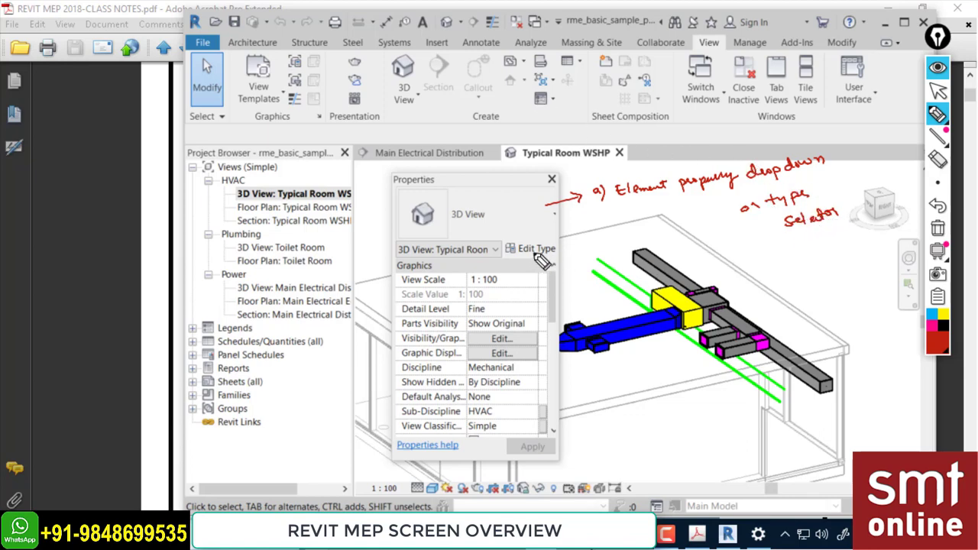
- Circle Edit Type and label it "b) Edit type/type properties", and add an arrow from the parameter list labelled "c) Instance properties"
mouse_move(526, 243)
mouse_down()
mouse_move(557, 255)
mouse_move(554, 246)
mouse_move(528, 245)
mouse_move(561, 250)
mouse_move(598, 240)
mouse_move(601, 249)
mouse_move(652, 229)
mouse_move(675, 233)
mouse_move(682, 248)
mouse_move(707, 230)
mouse_move(741, 249)
mouse_move(754, 241)
mouse_move(764, 254)
mouse_move(800, 241)
mouse_up()
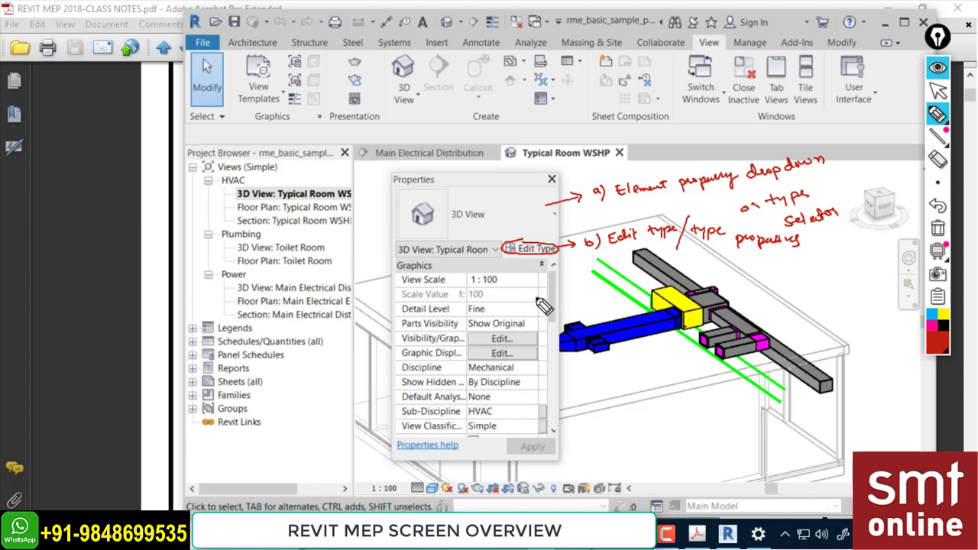
drag(537, 298, 635, 353)
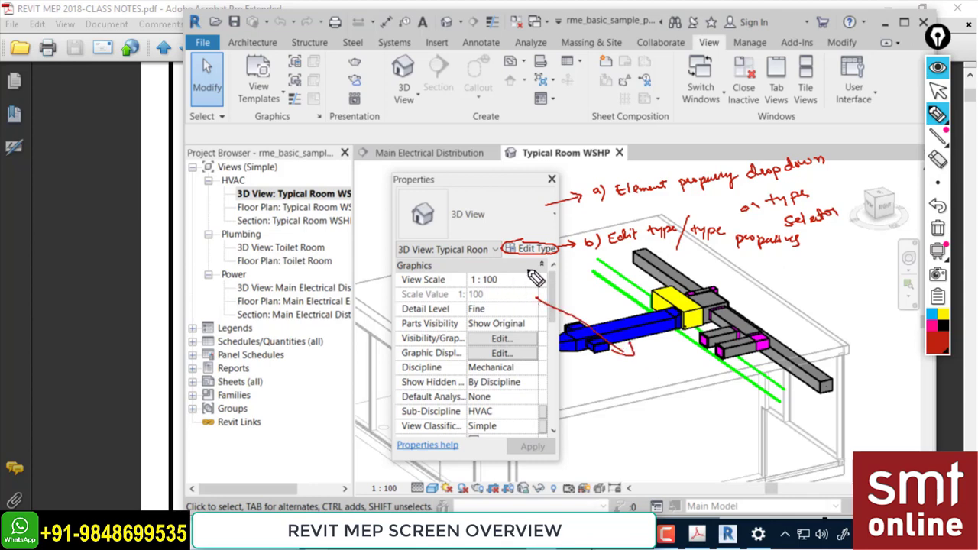
drag(410, 263, 398, 261)
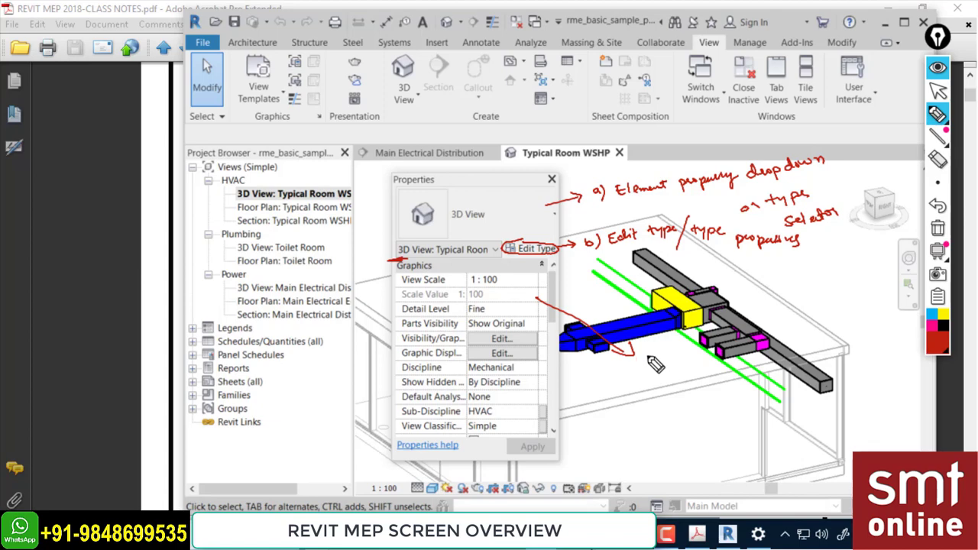
mouse_move(641, 358)
mouse_down()
mouse_move(665, 359)
mouse_move(732, 365)
mouse_up()
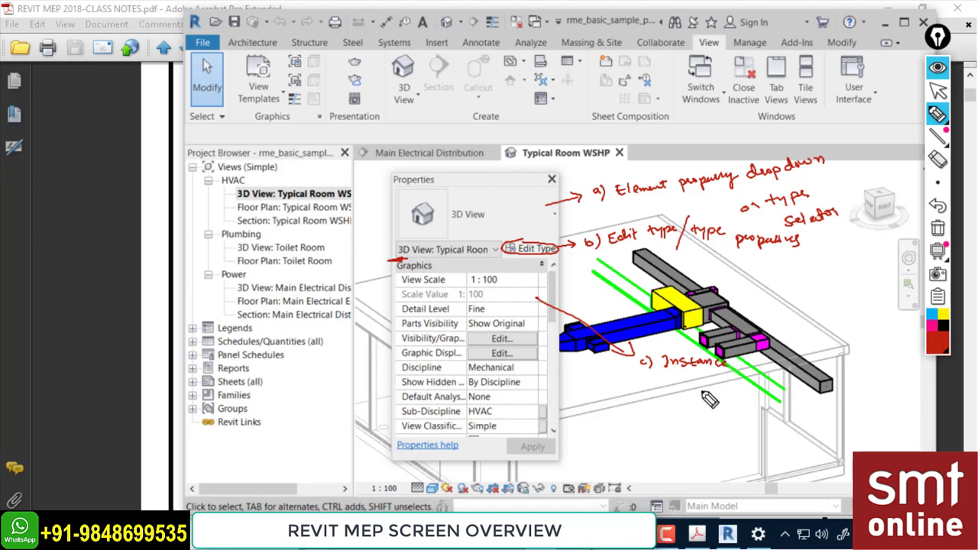
mouse_move(692, 391)
mouse_down()
mouse_move(694, 405)
mouse_move(701, 395)
mouse_move(753, 396)
mouse_up()
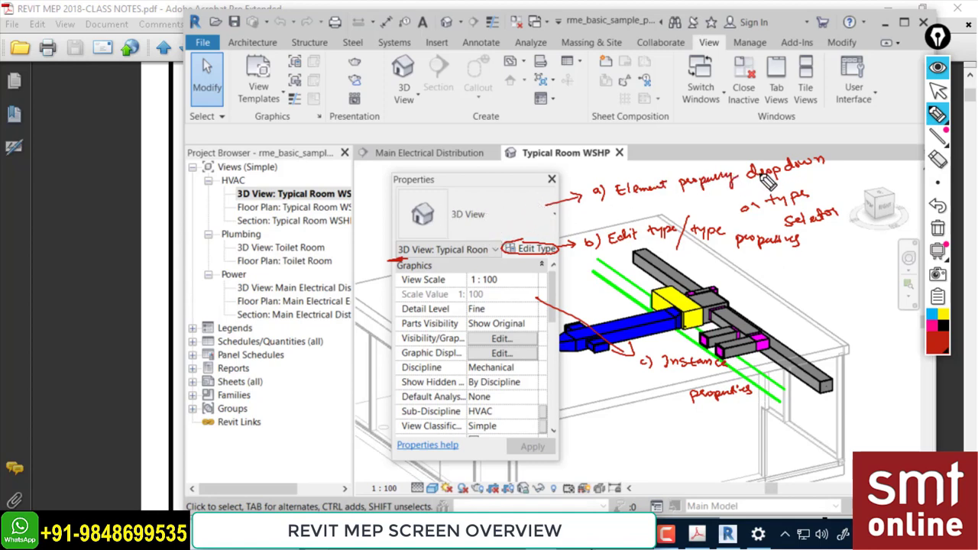
- Hide the annotations and look through the types available for the blue rectangular duct in the 3D view
click(938, 74)
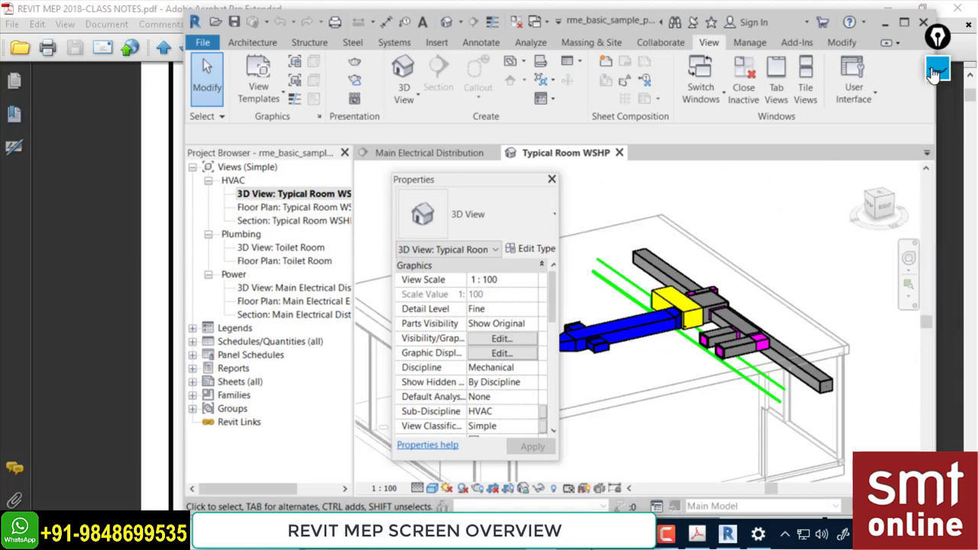
click(535, 211)
click(634, 196)
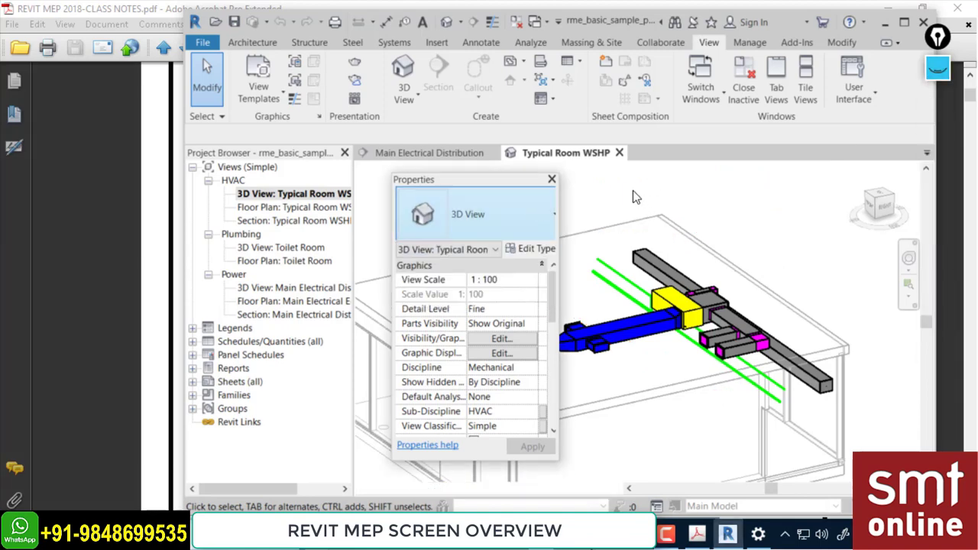
click(634, 332)
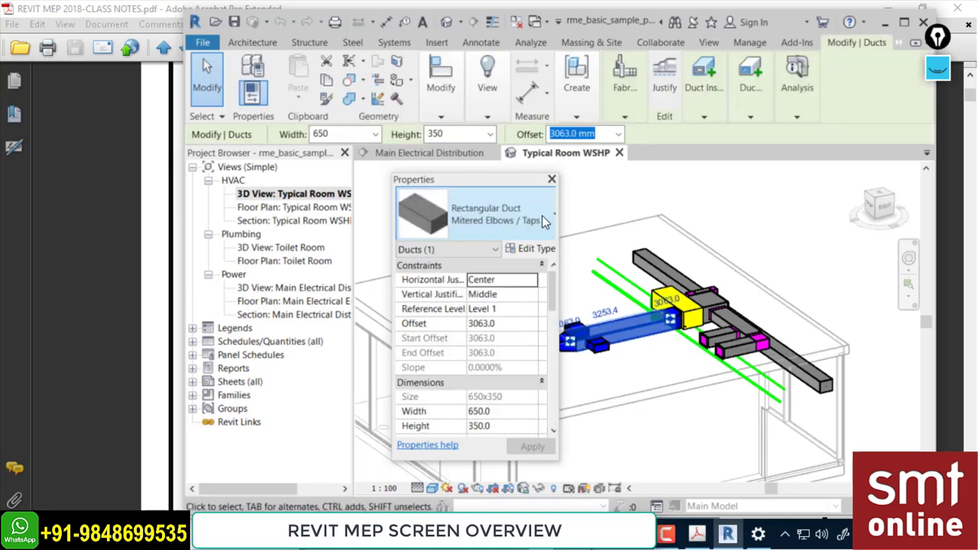
click(542, 216)
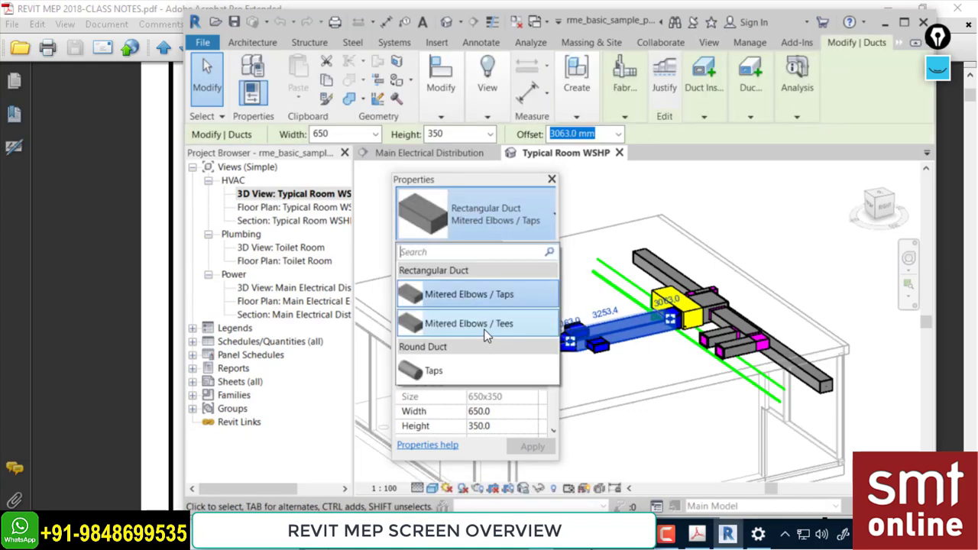
click(606, 298)
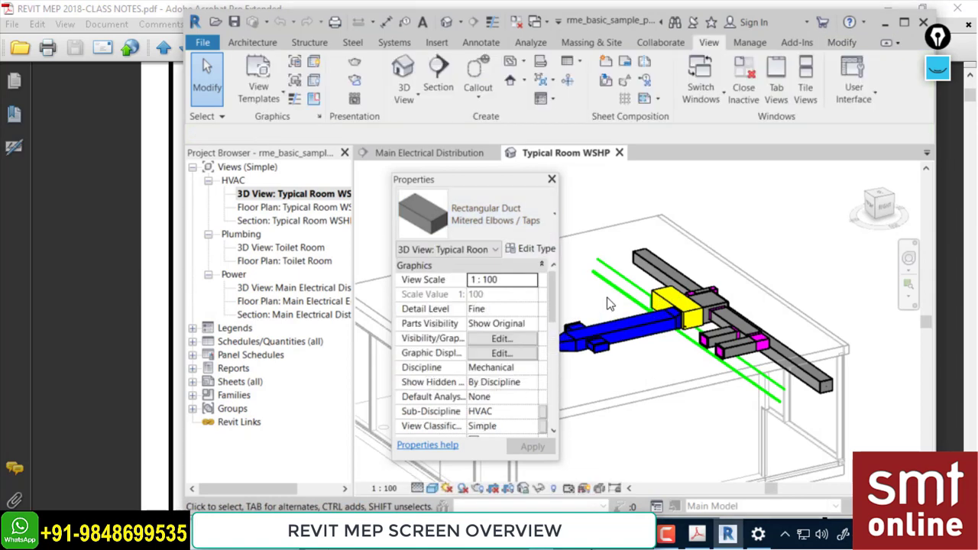
- Look through the pipe types available for the green pipe beside the duct
click(617, 295)
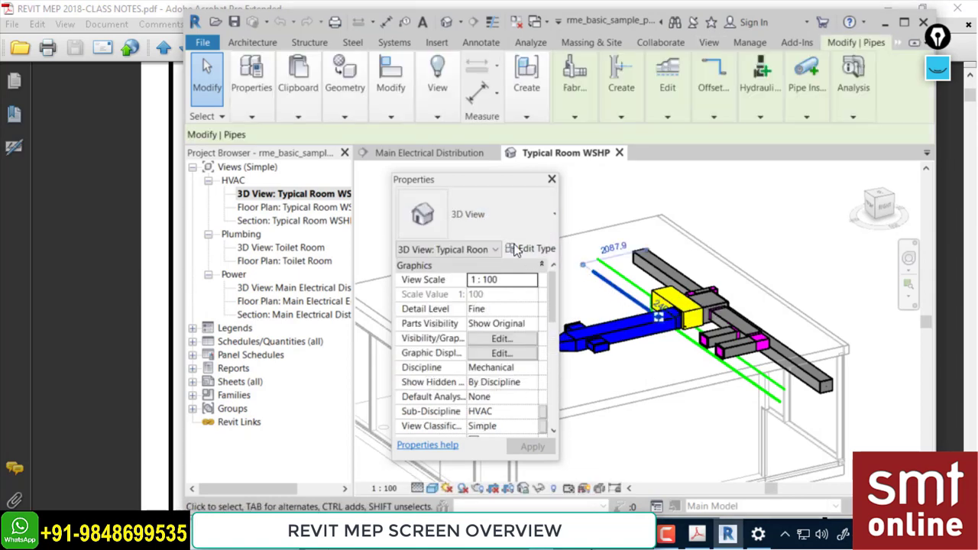
click(501, 226)
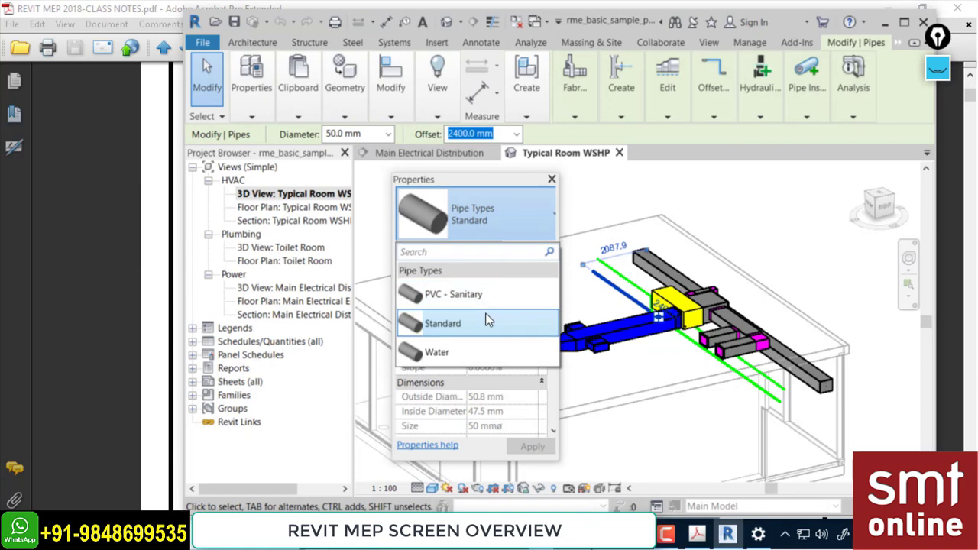
click(631, 374)
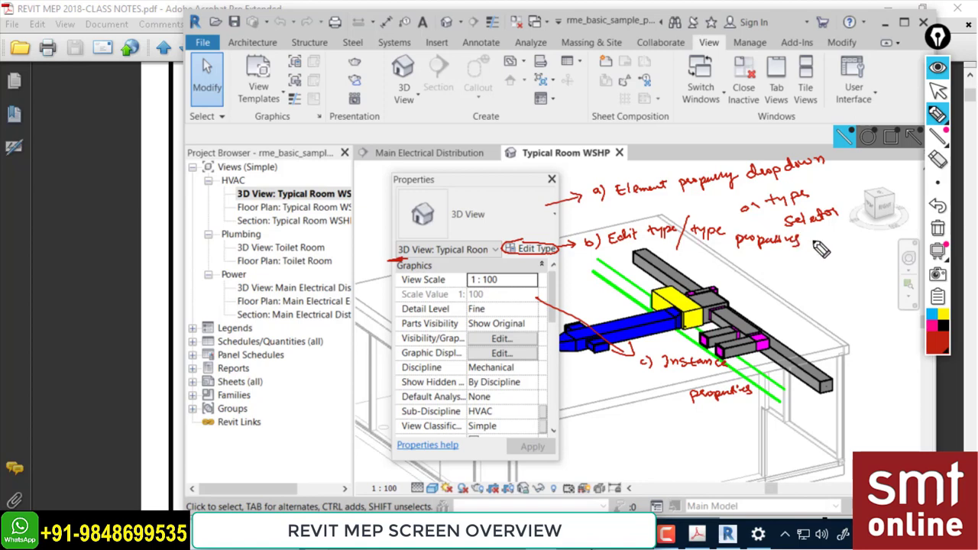
- Mark a dash after the "type properties" annotation and inspect the type properties of the sidewall supply diffuser at the duct's end
drag(812, 243, 824, 241)
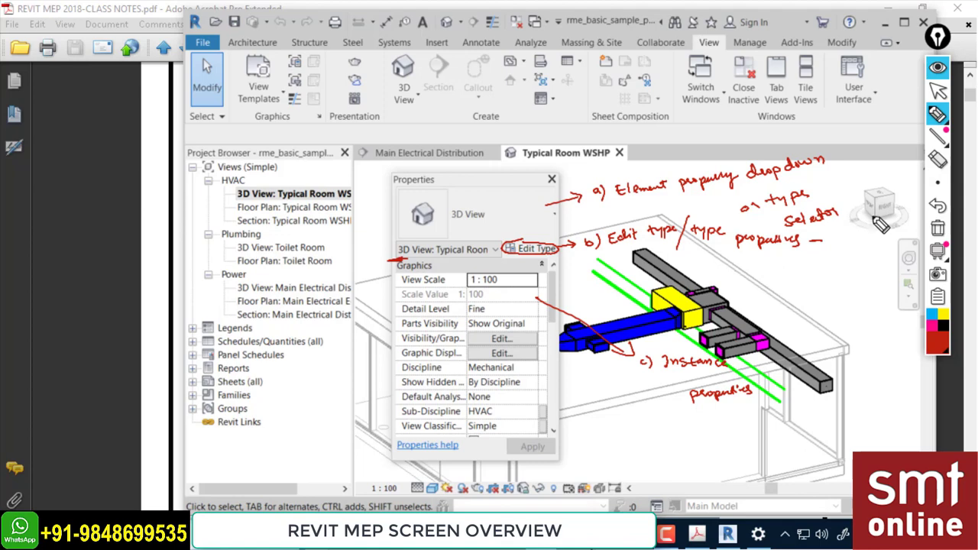
click(937, 67)
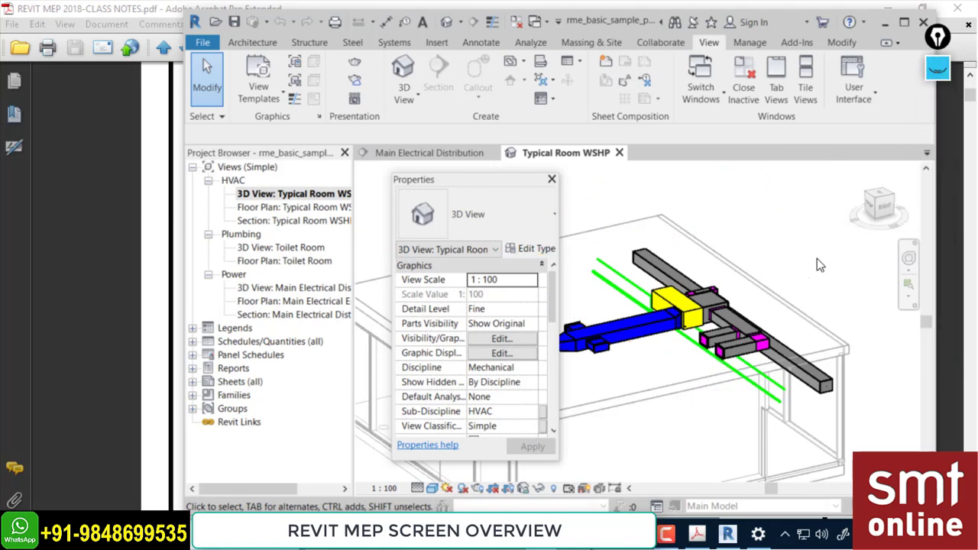
shift+middle_drag(820, 288, 638, 375)
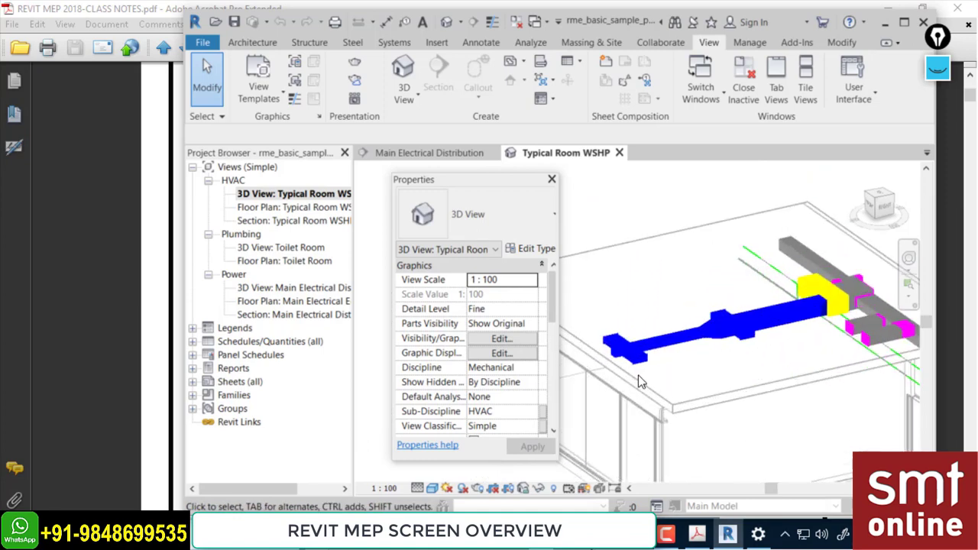
scroll(638, 375, up, 3)
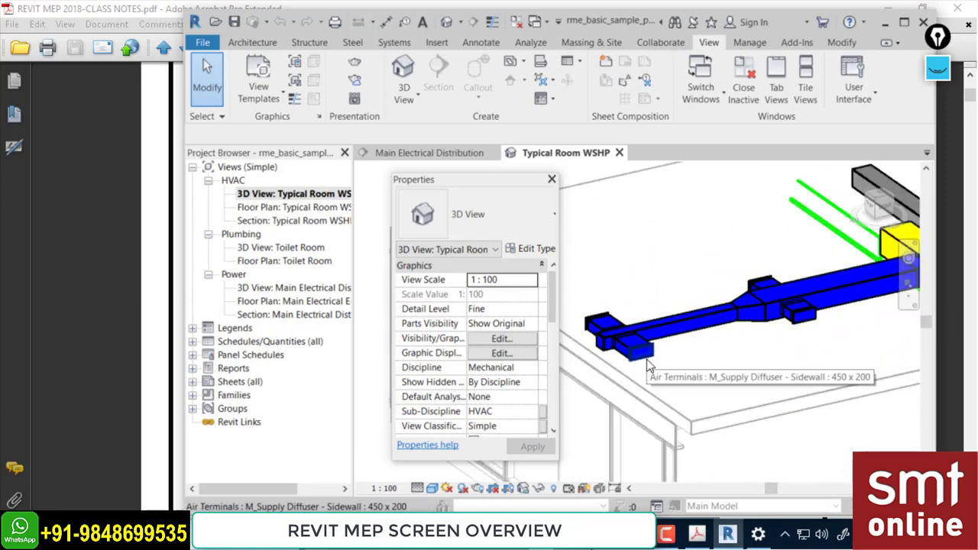
click(647, 359)
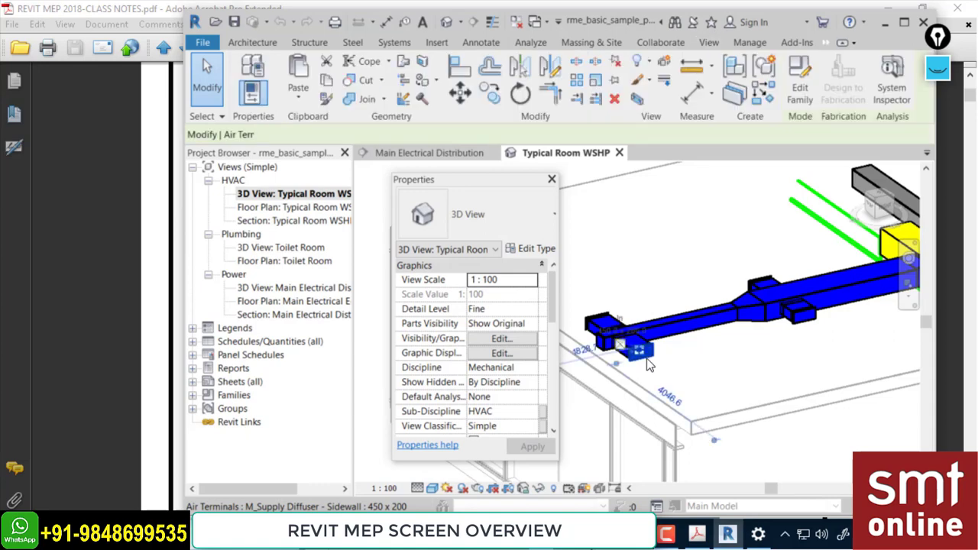
click(537, 250)
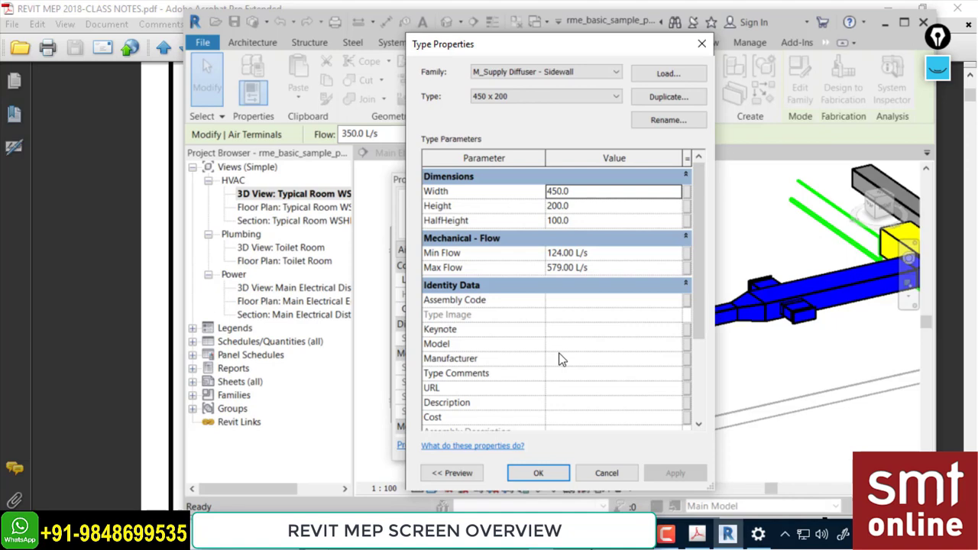
click(703, 44)
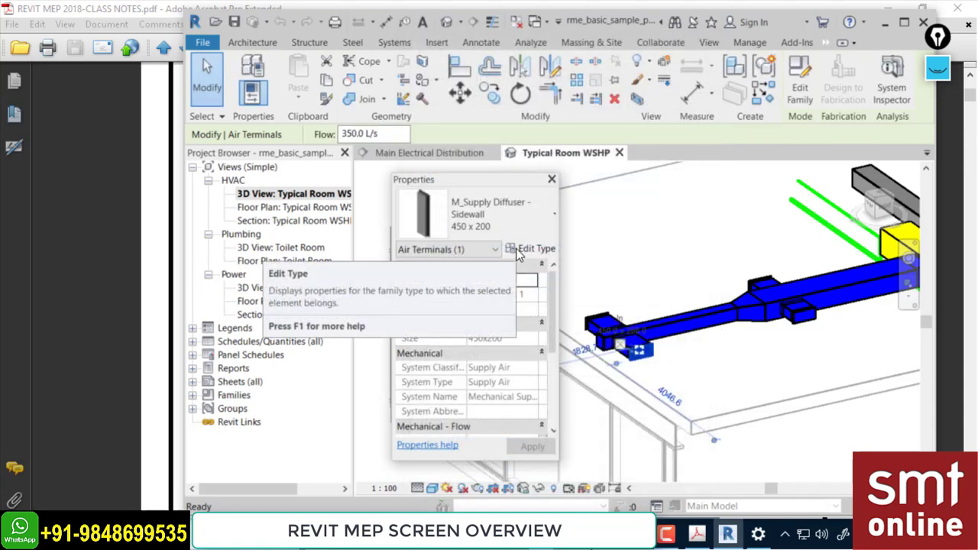
click(637, 260)
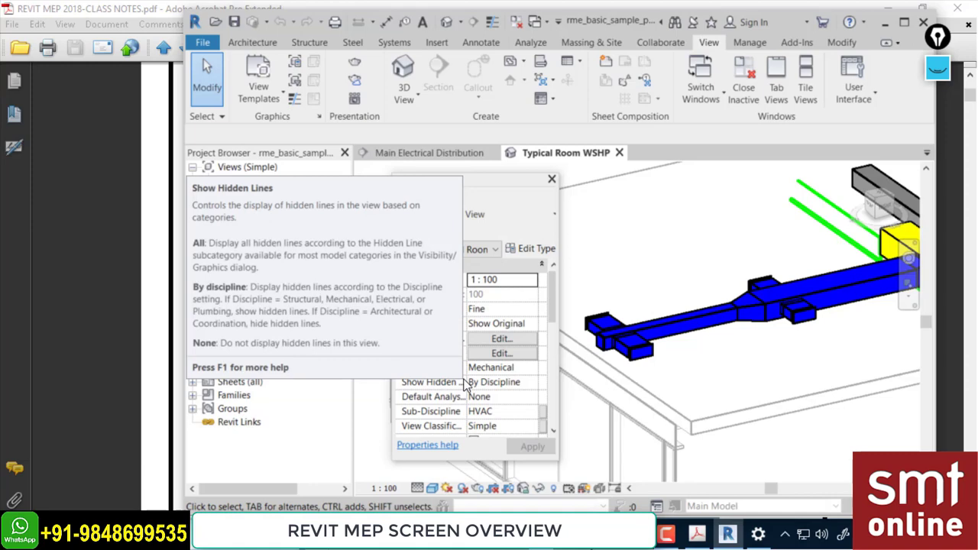
- Mark a dash after the "Instance properties" annotation and review the sidewall supply diffuser's instance properties down to Identity Data
click(938, 69)
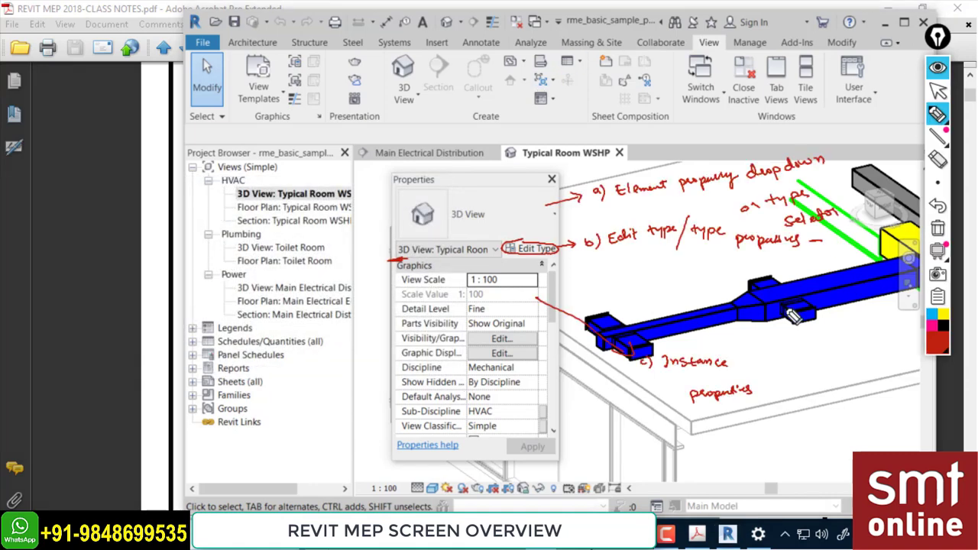
drag(764, 387, 778, 386)
click(936, 70)
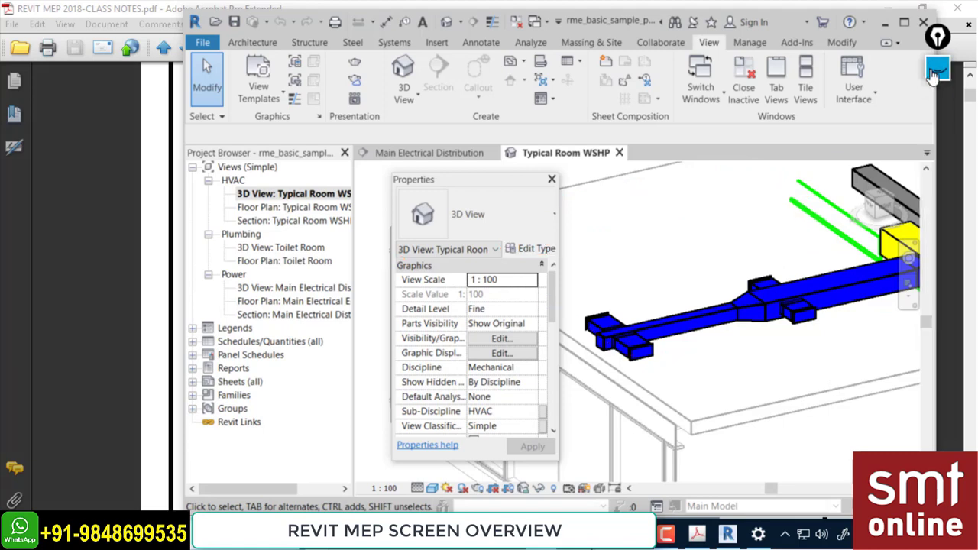
click(654, 356)
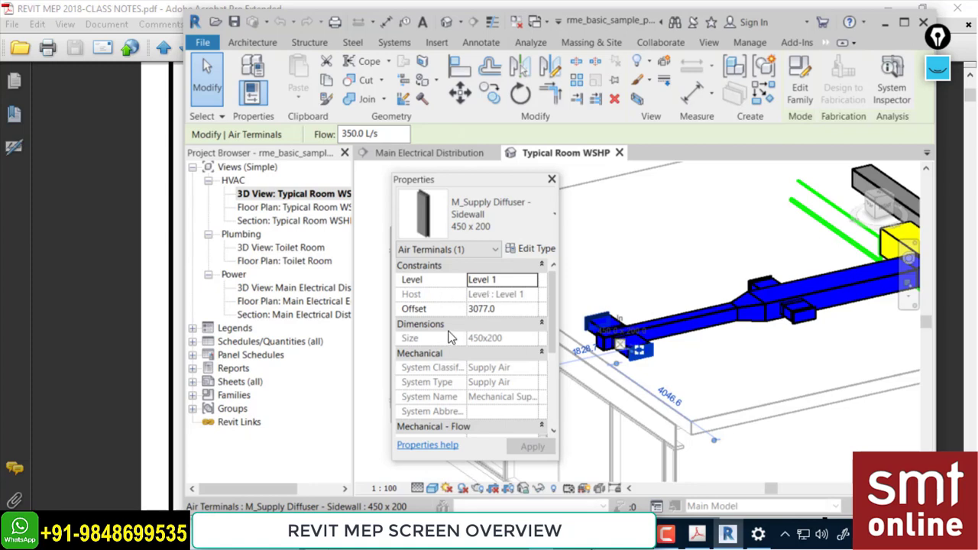
scroll(511, 336, down, 3)
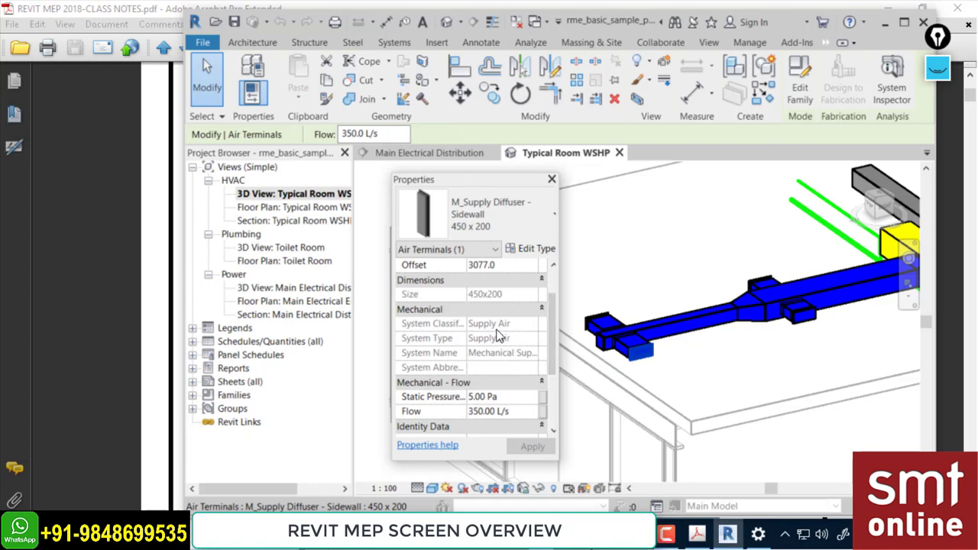
scroll(552, 328, down, 3)
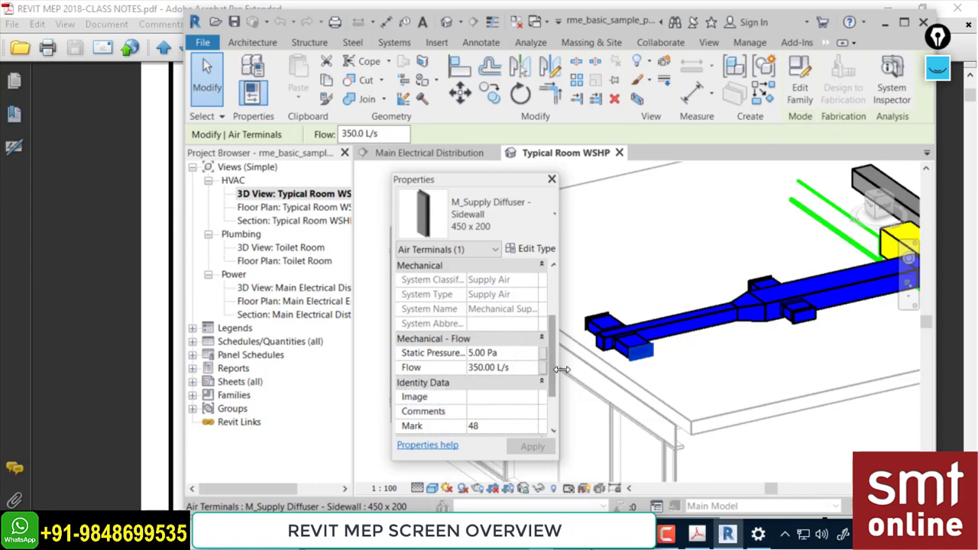
mouse_move(554, 360)
mouse_down()
mouse_move(556, 391)
mouse_move(553, 362)
mouse_up()
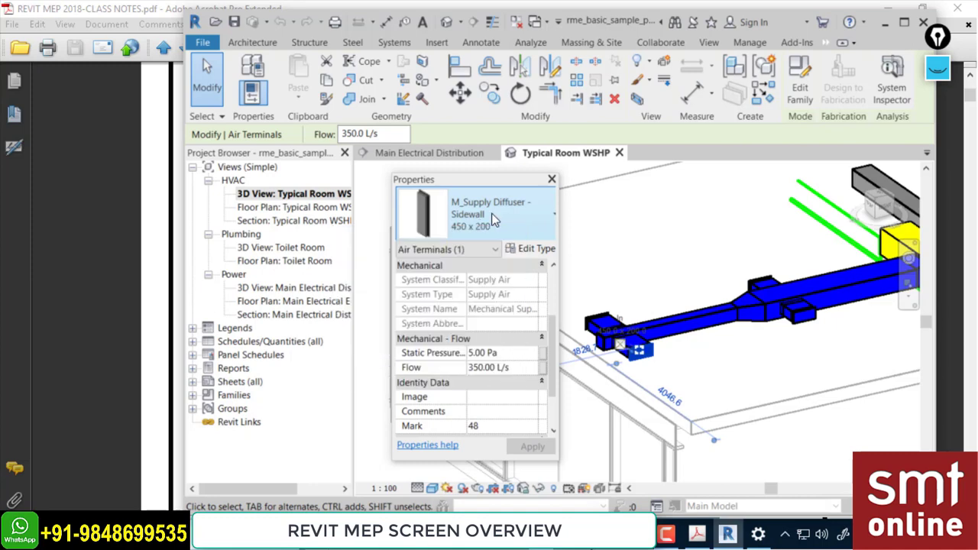
- Dock the Properties palette above the Project Browser and clear the selection, with the whole room in view
drag(504, 182, 293, 226)
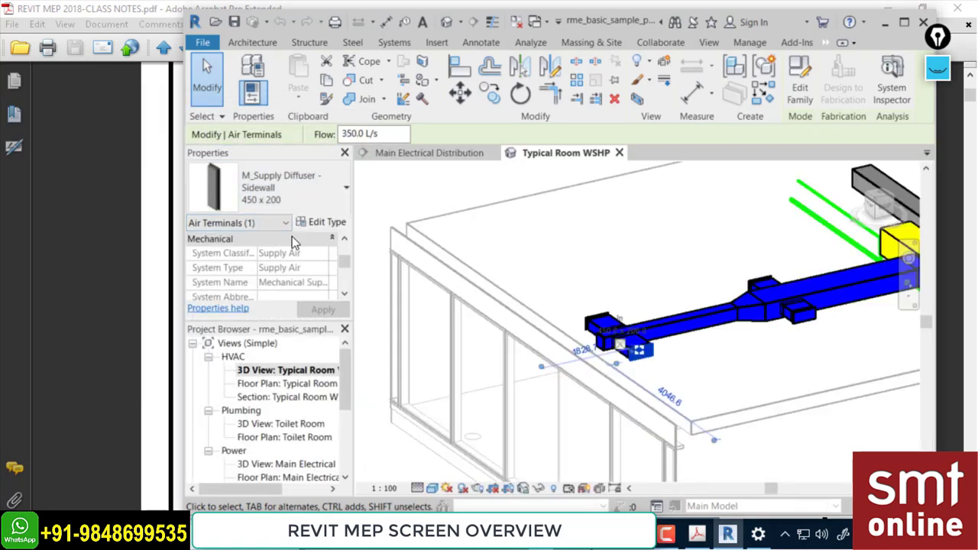
click(546, 245)
scroll(546, 244, down, 2)
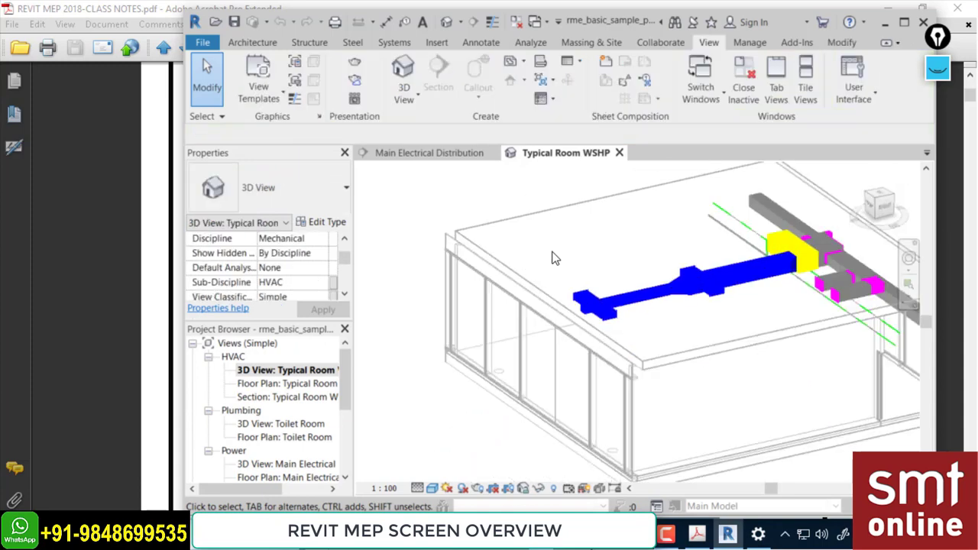
scroll(596, 301, down, 1)
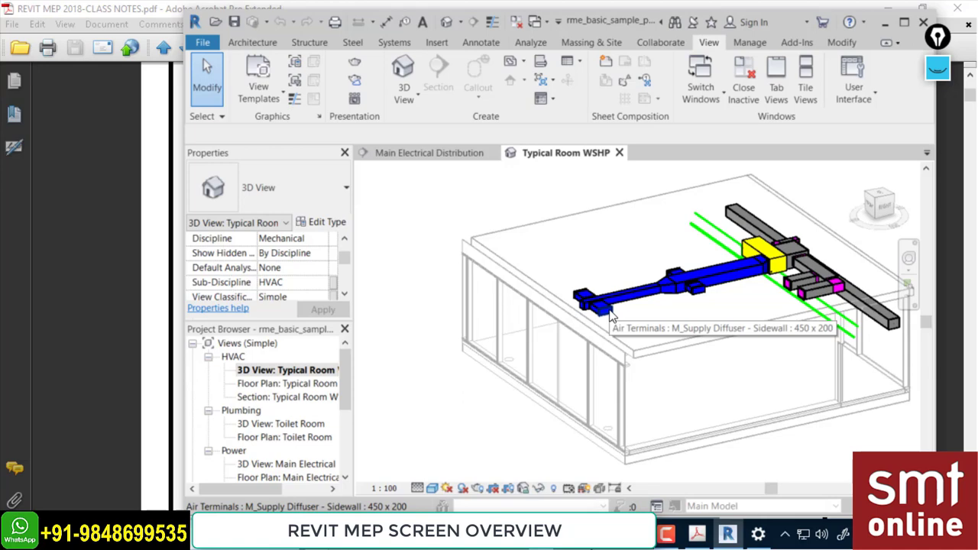
scroll(516, 277, down, 2)
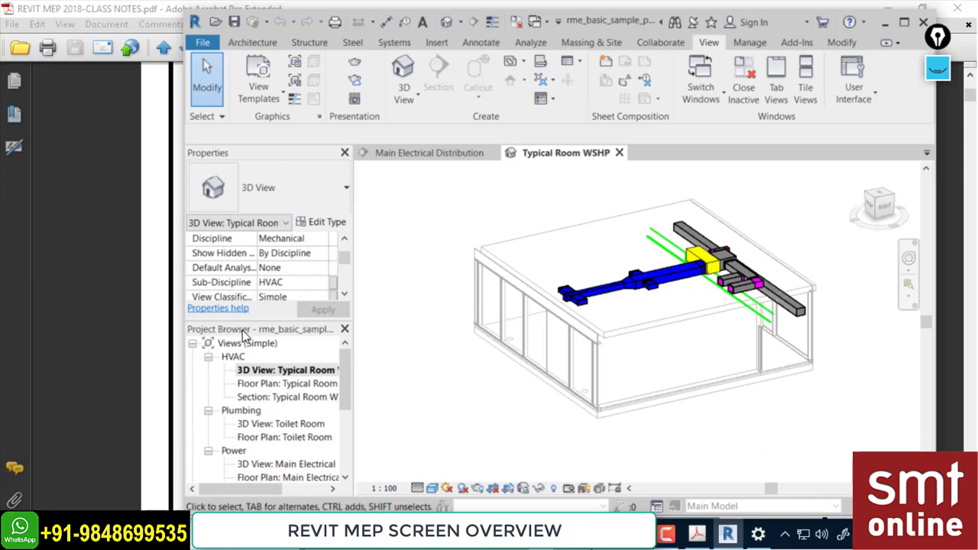
- Undock and enlarge the Project Browser over the 3D view, and collapse its Views (Simple) branch
drag(244, 334, 484, 222)
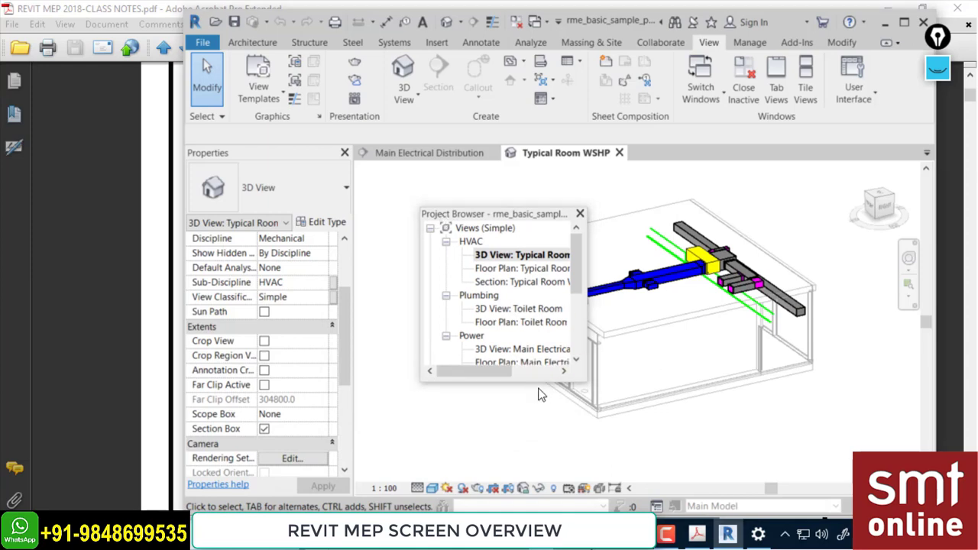
drag(537, 380, 538, 448)
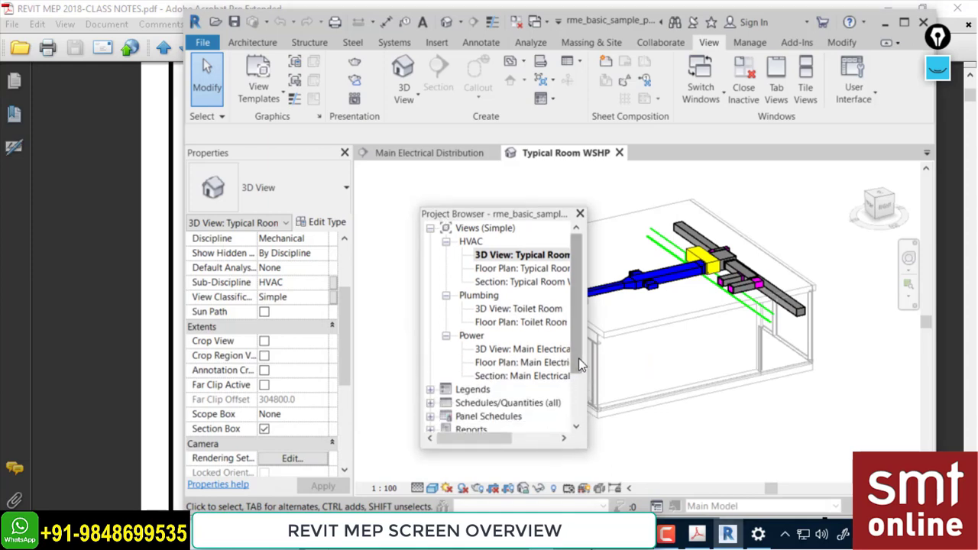
drag(586, 361, 653, 350)
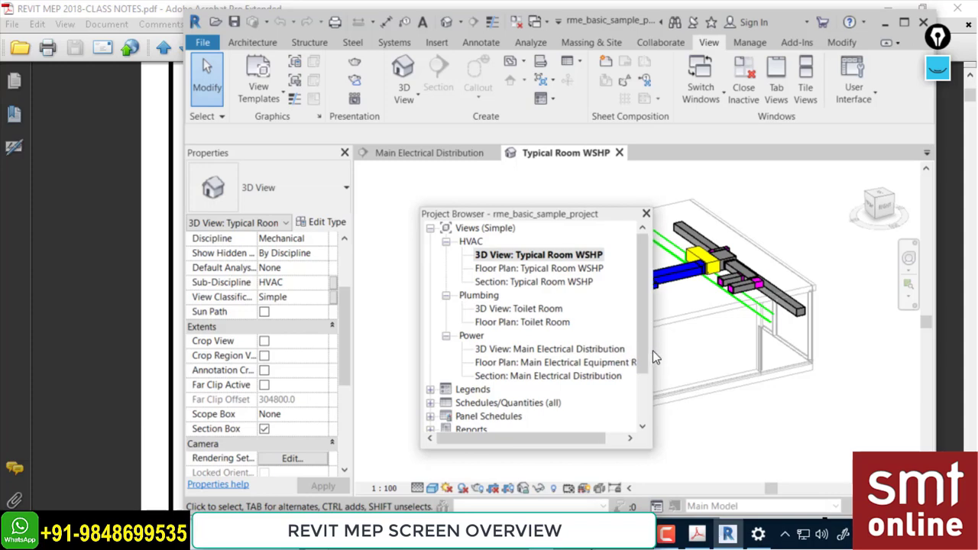
click(430, 229)
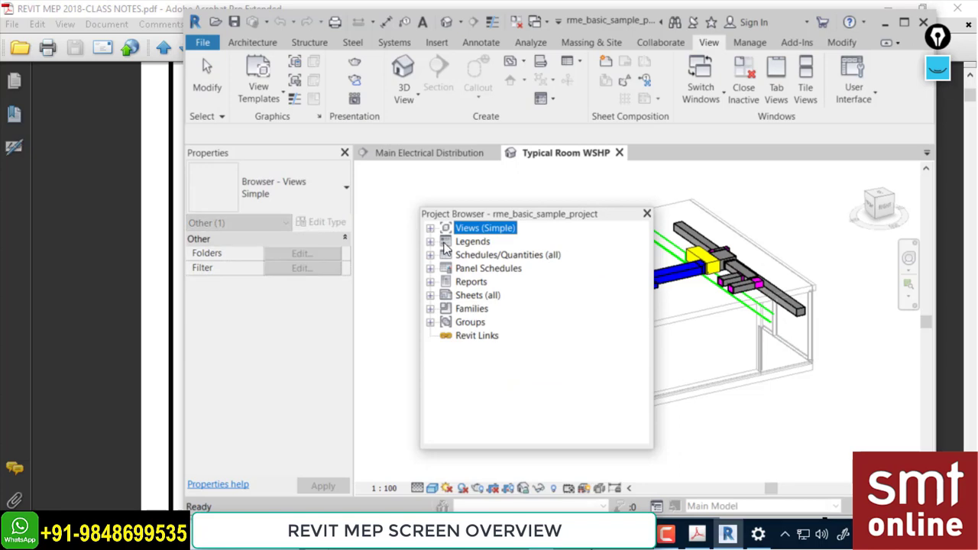
- Expand Views (Simple) in the Project Browser, collapse its three discipline groups, and reopen HVAC and Plumbing to review their views
click(430, 229)
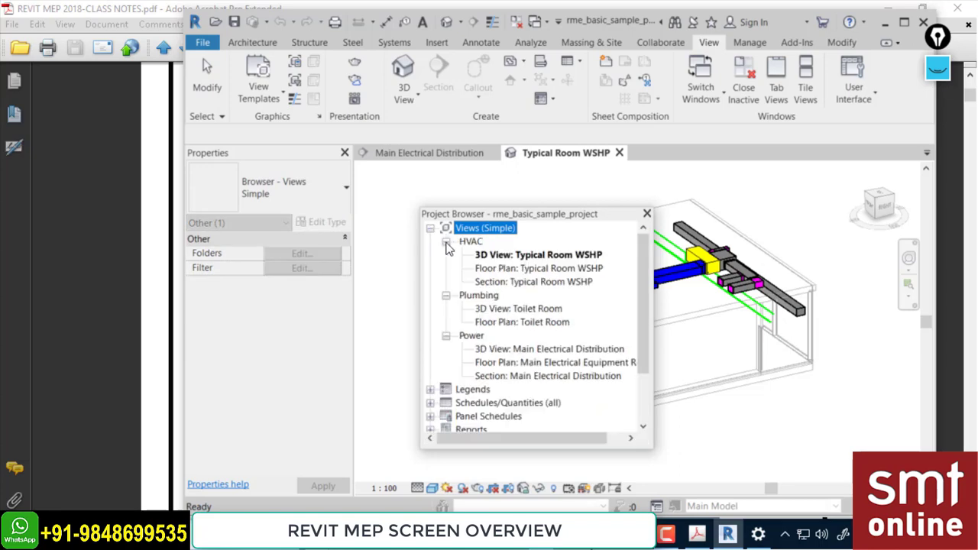
click(446, 241)
click(445, 255)
click(446, 268)
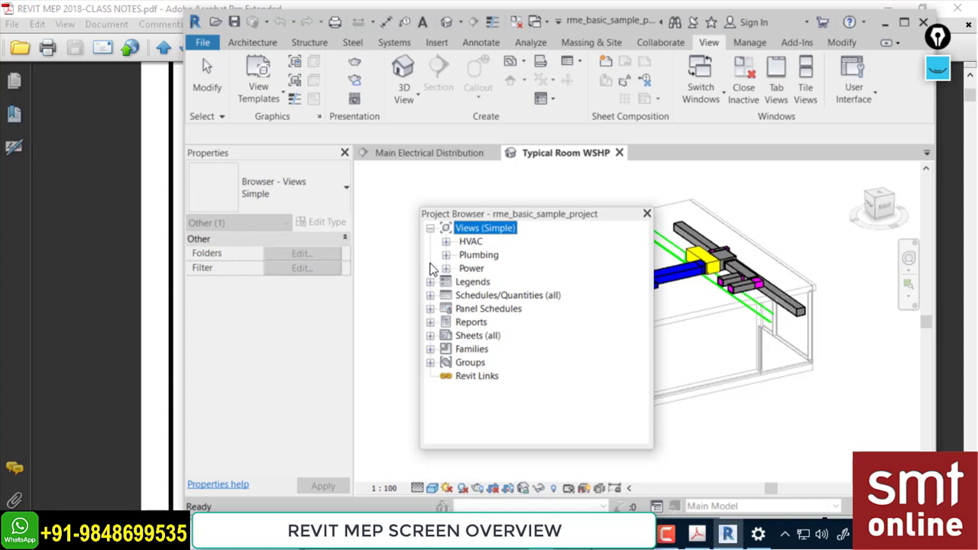
click(447, 242)
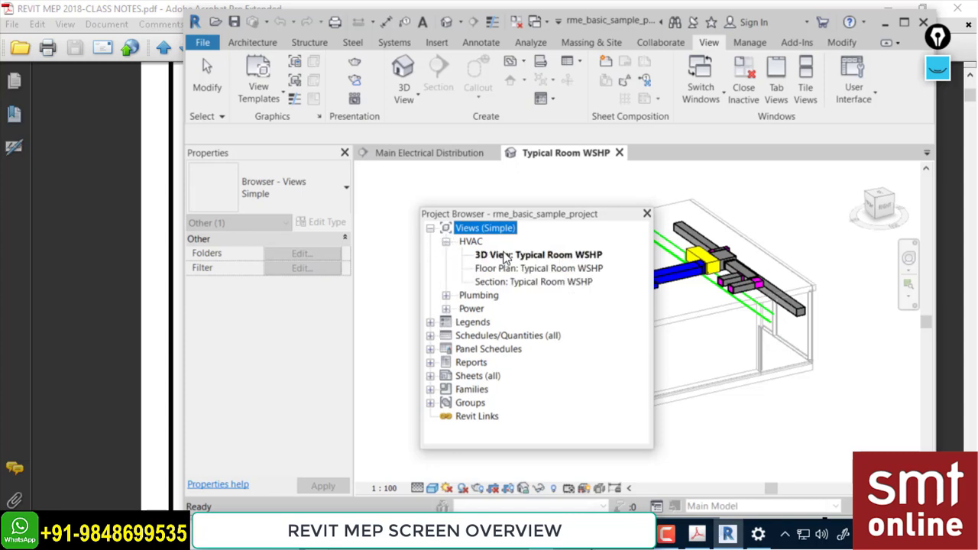
click(446, 296)
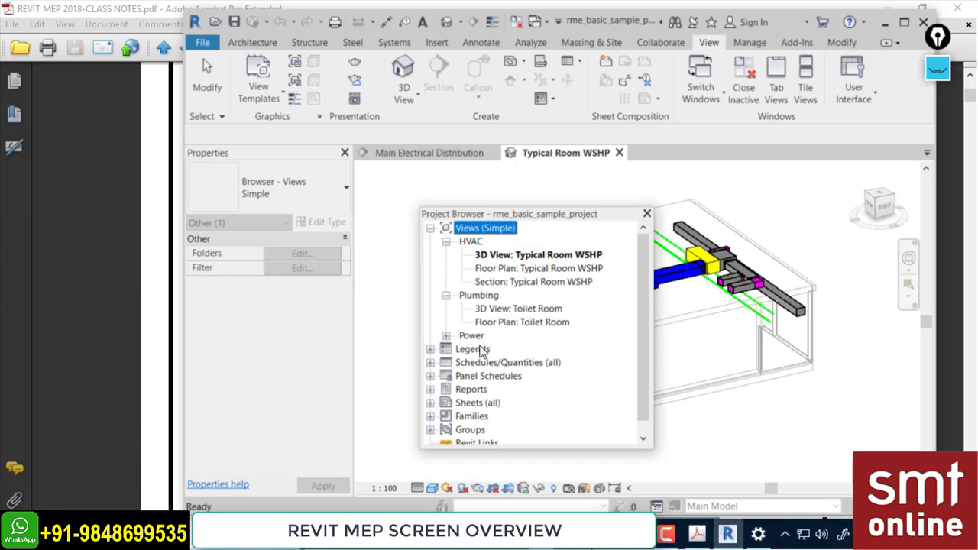
- Expand the Legends branch and look through its entries and the remaining Project Browser categories
click(431, 349)
scroll(442, 413, down, 3)
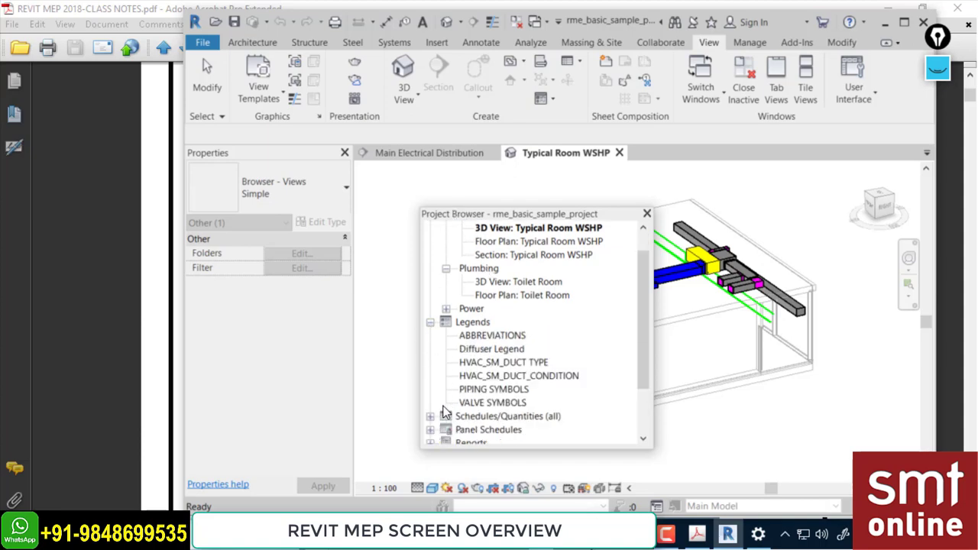
scroll(442, 419, down, 1)
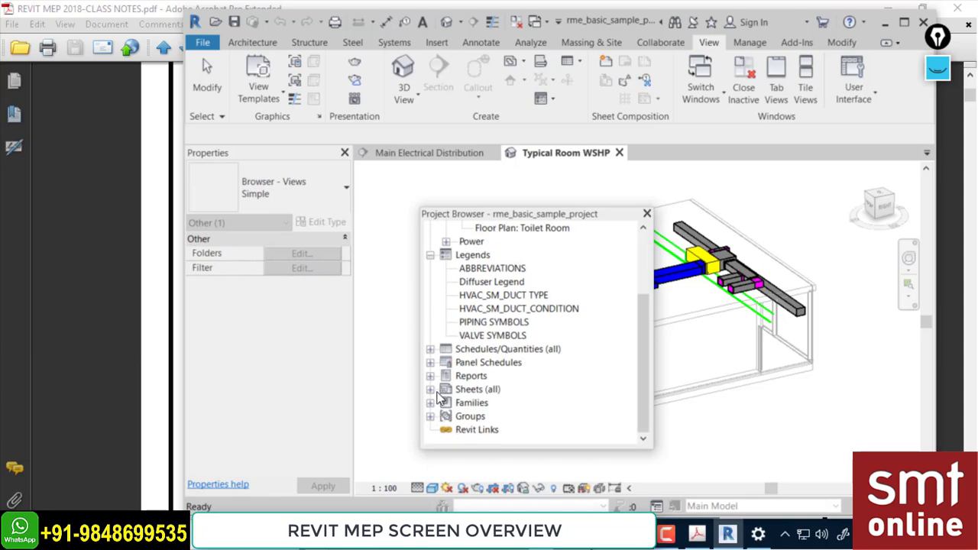
scroll(466, 305, up, 4)
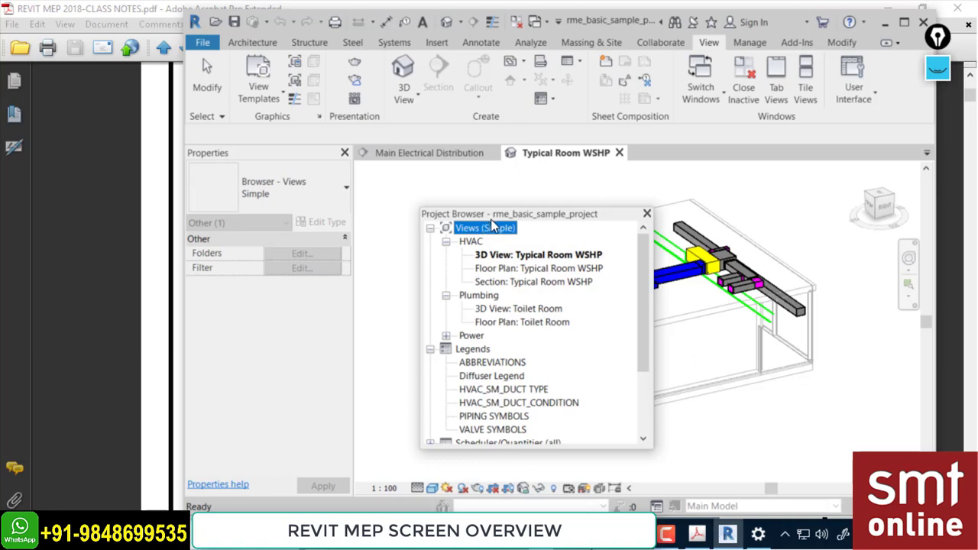
- Reposition the floating Project Browser over the 3D view, and toggle its display off and on again through the User Interface settings
drag(479, 217, 596, 221)
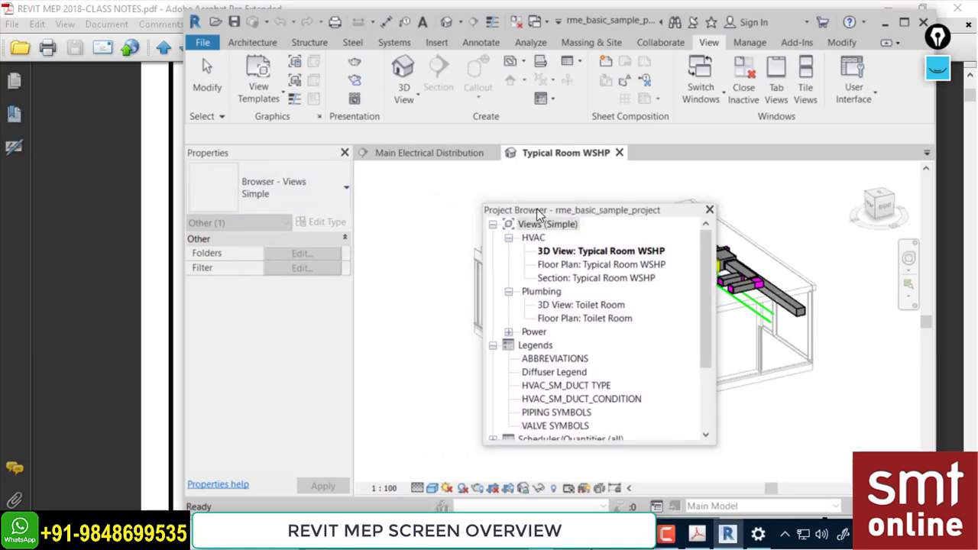
mouse_move(536, 209)
mouse_down()
mouse_move(557, 208)
mouse_move(535, 203)
mouse_up()
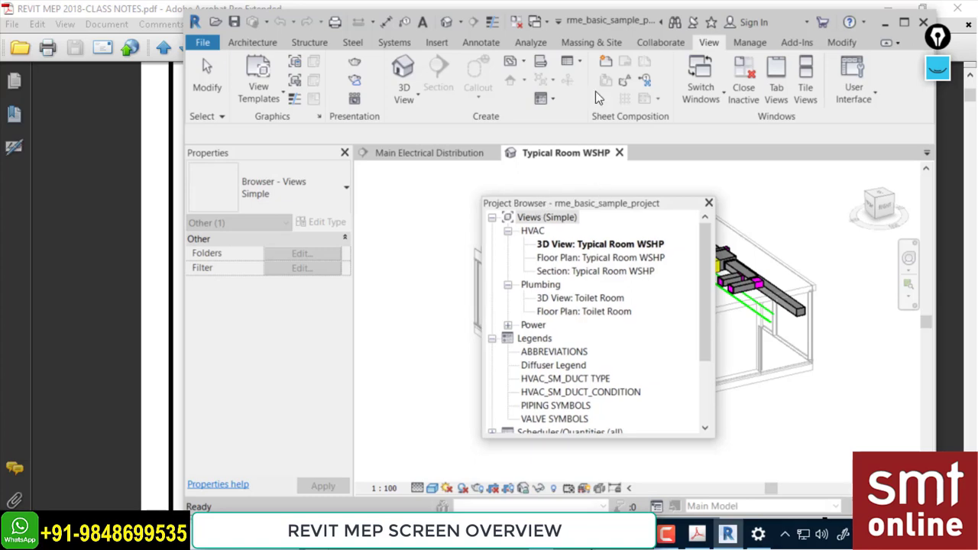
click(853, 84)
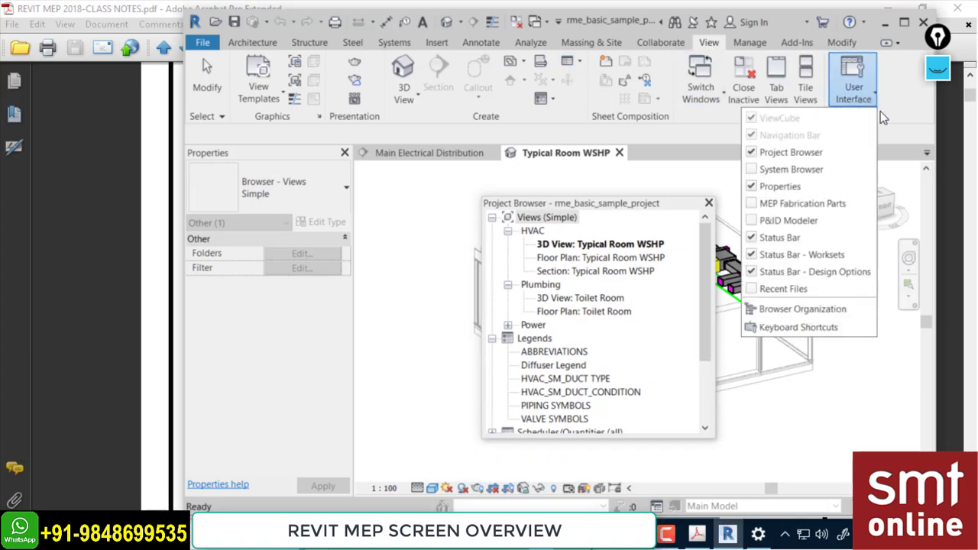
click(752, 152)
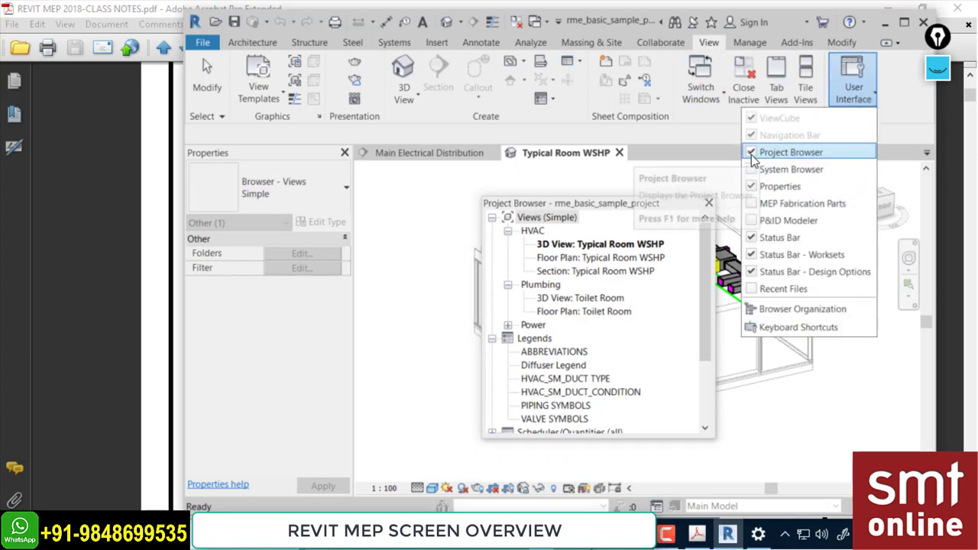
click(853, 88)
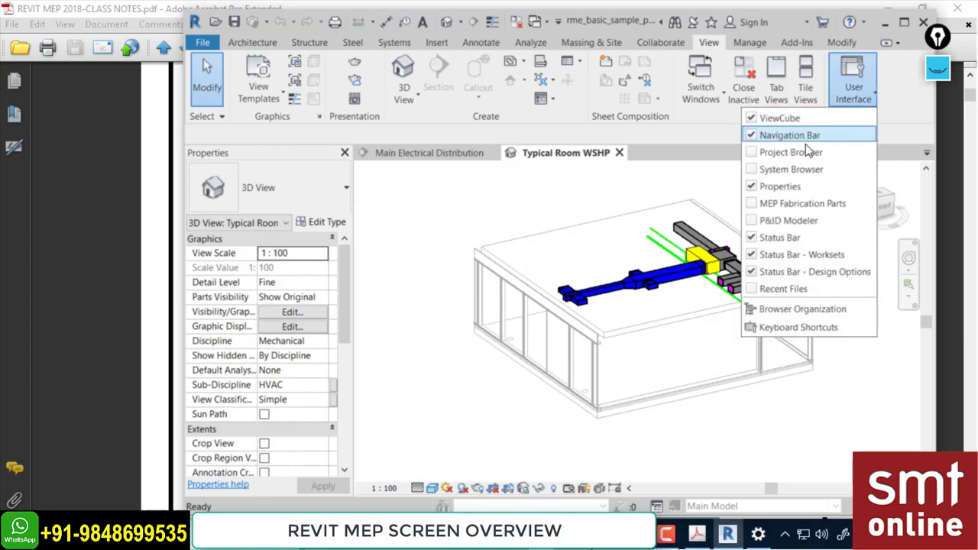
click(753, 153)
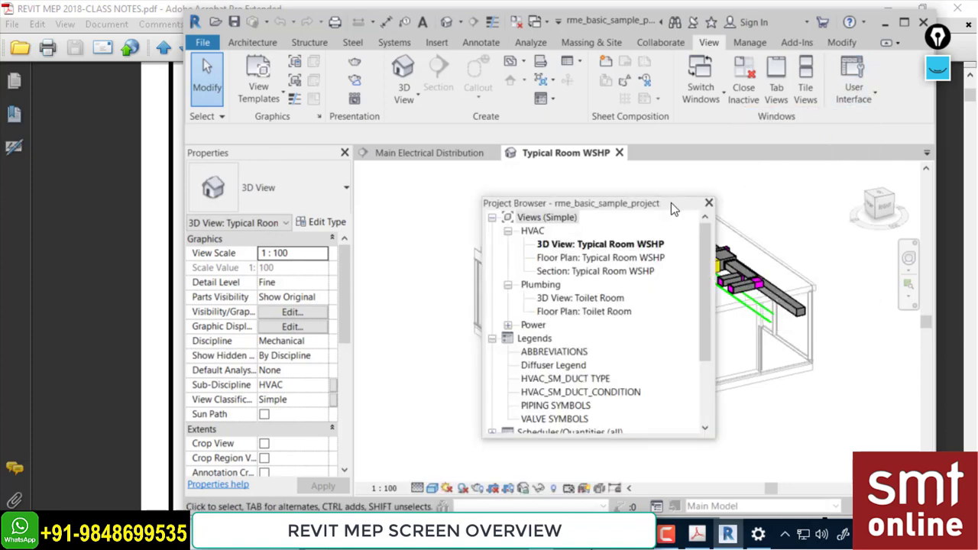
drag(671, 203, 644, 200)
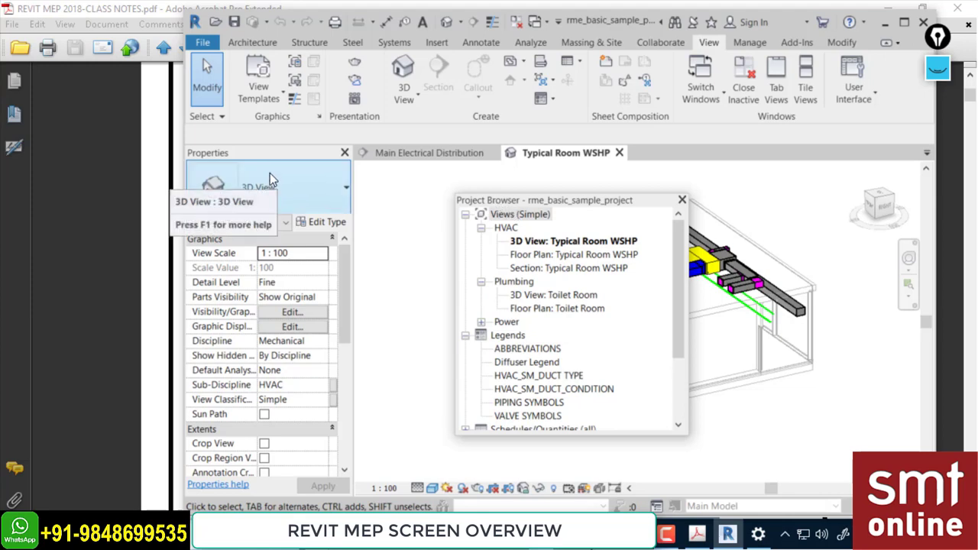
- Collapse the Views (Simple) and Legends branches, briefly reopening Views (Simple) to review its HVAC and Plumbing views
click(464, 215)
click(465, 228)
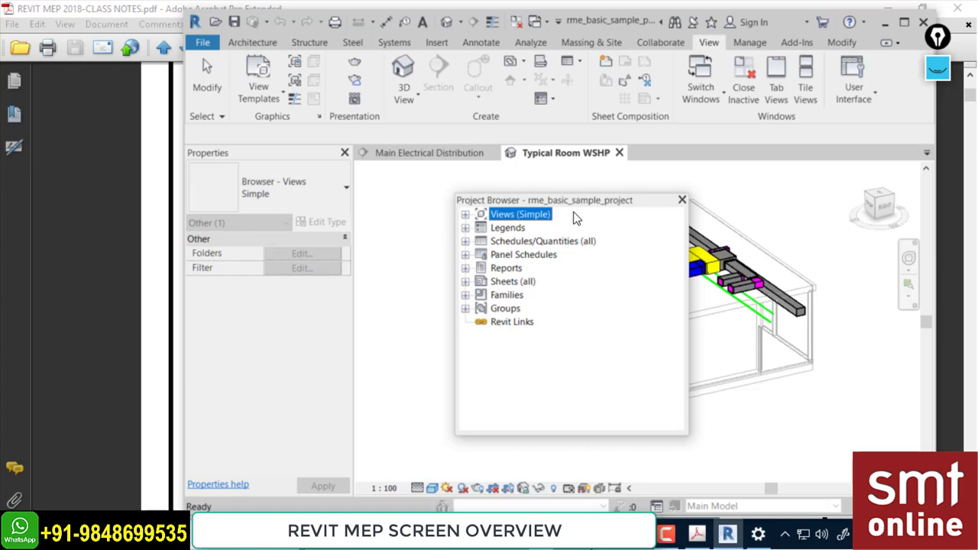
click(466, 214)
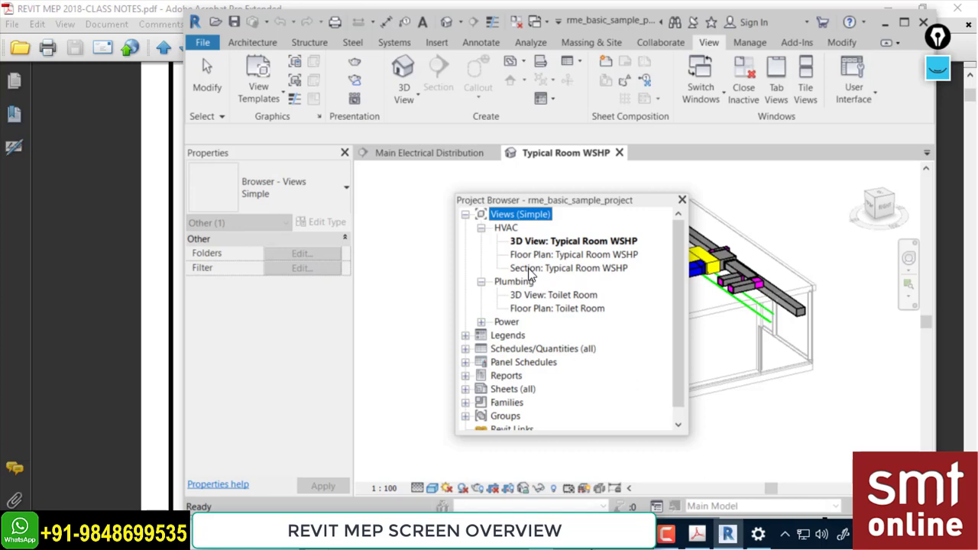
click(465, 215)
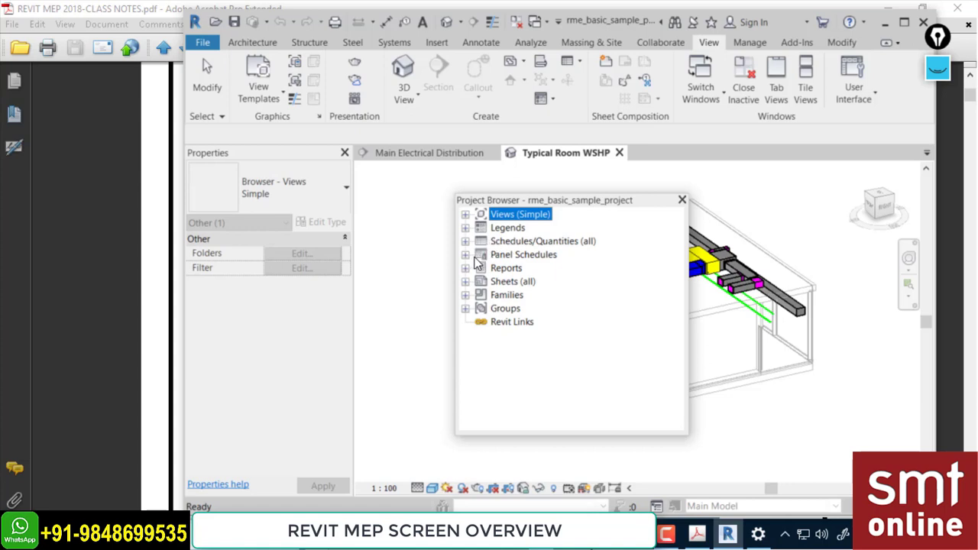
- Expand Families in the Project Browser, review its element categories, and collapse it again
click(465, 296)
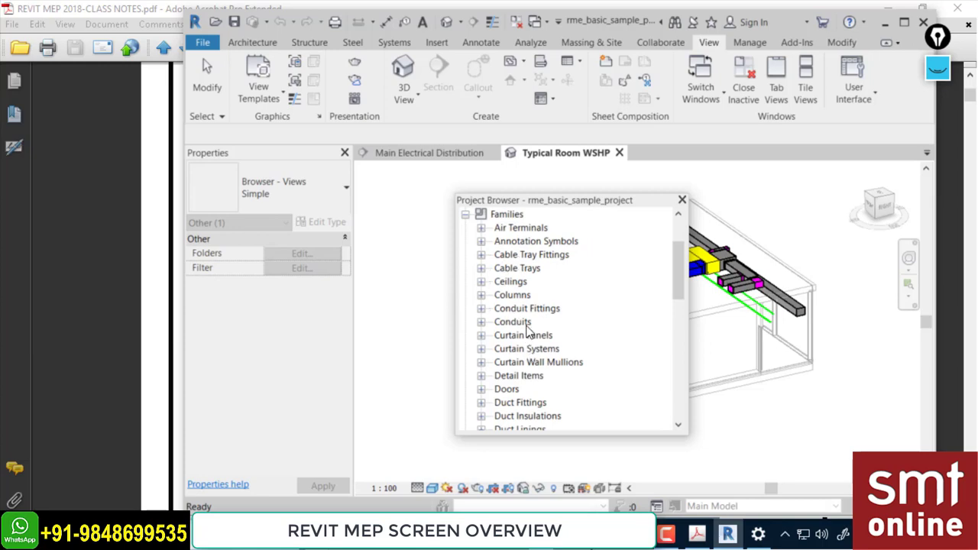
drag(683, 273, 654, 255)
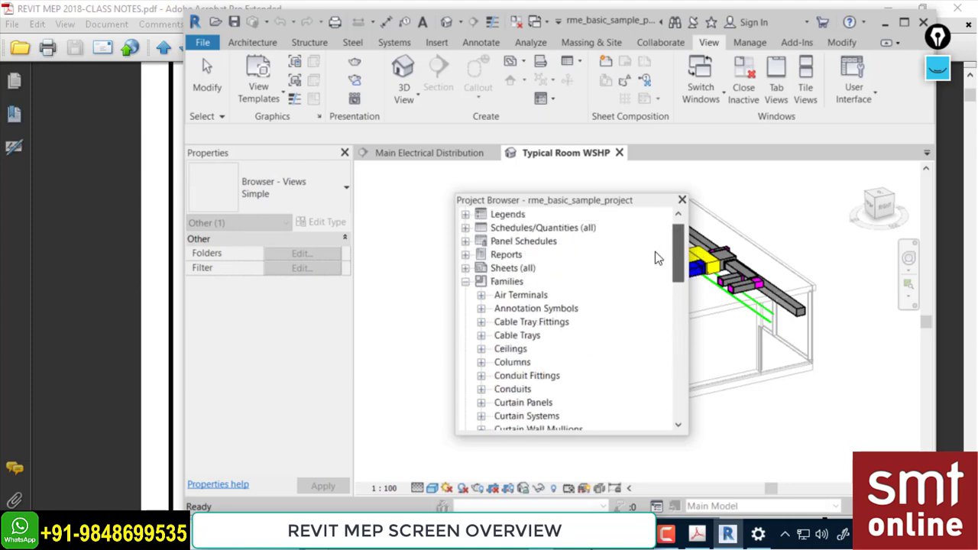
click(466, 284)
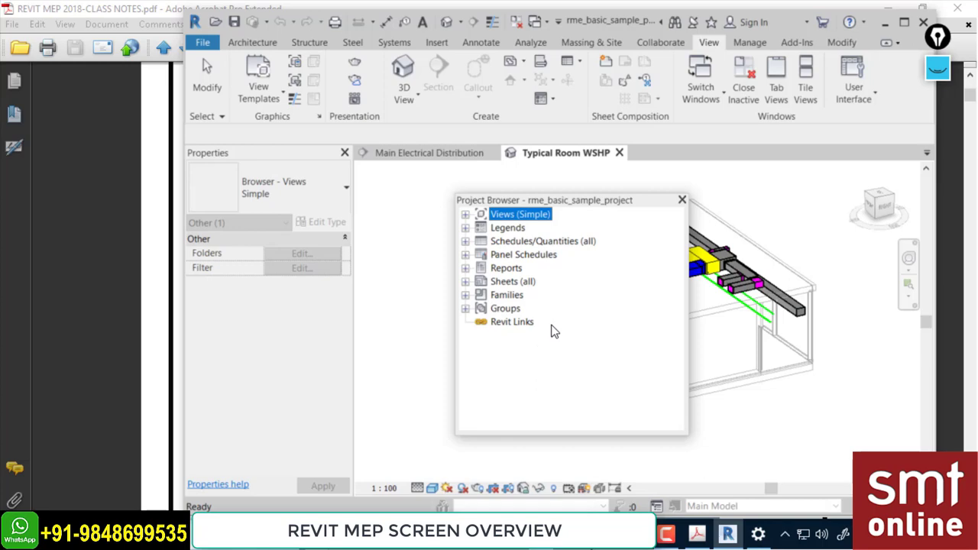
- Select Revit Links and try to dock the floating Project Browser with the Properties palette
click(520, 323)
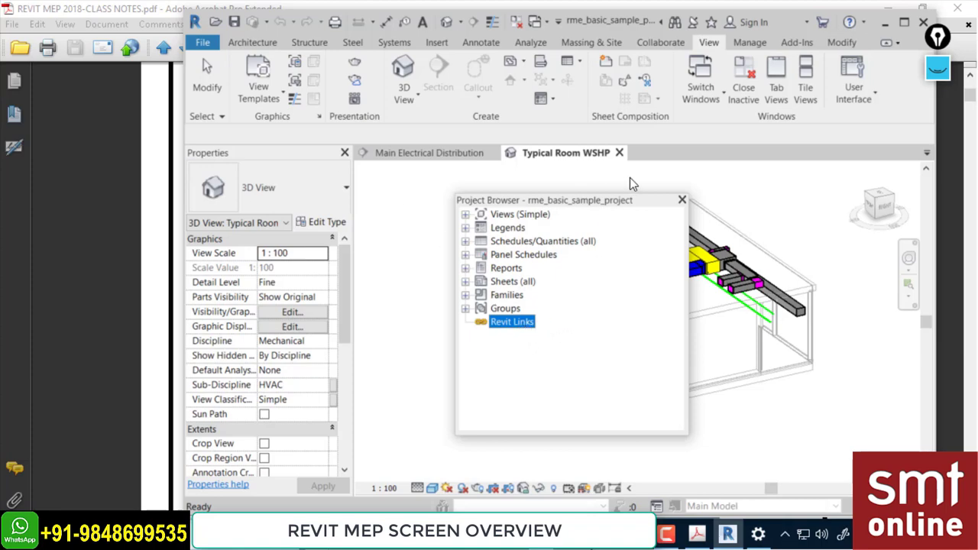
drag(628, 200, 592, 195)
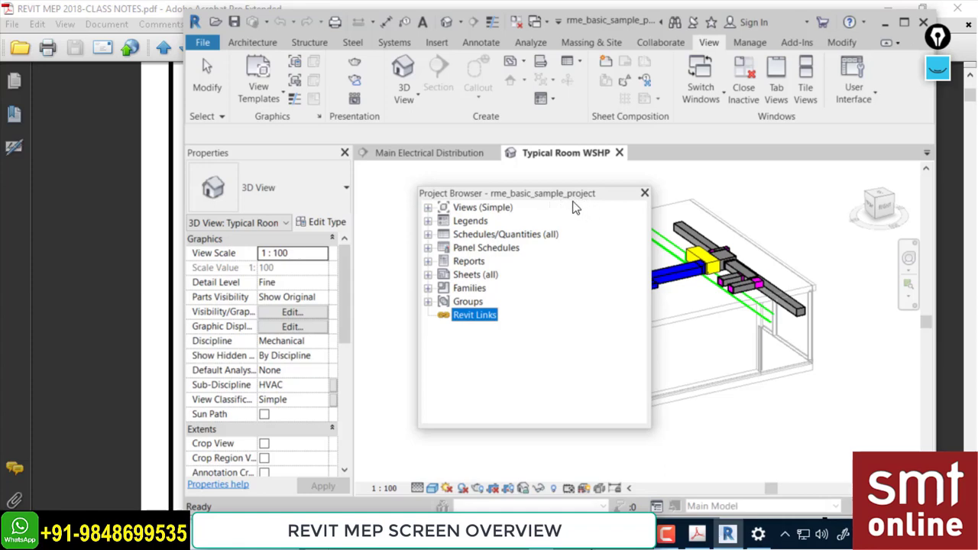
drag(589, 197, 195, 234)
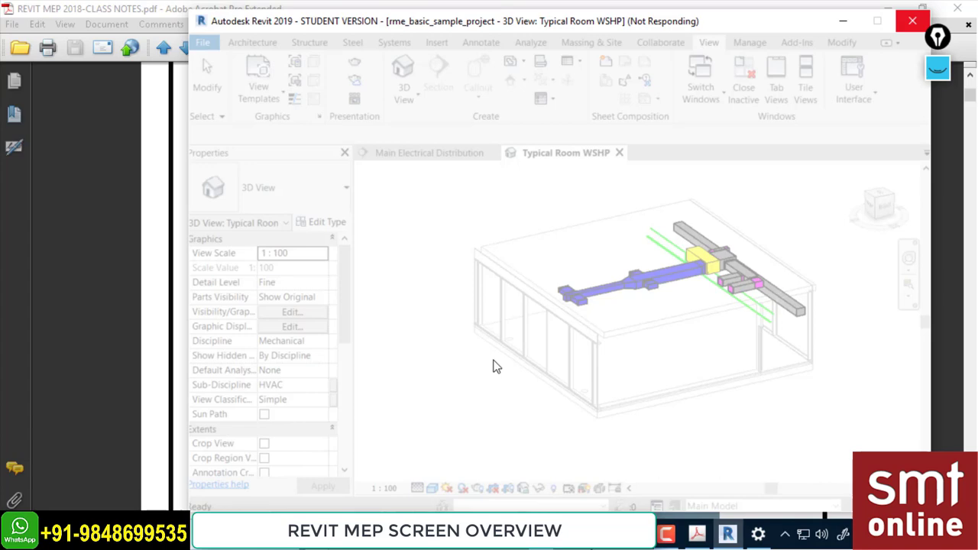
- Replace the old screen annotations with two check marks over the room and a circle around a view creation tool in the Create group
click(937, 69)
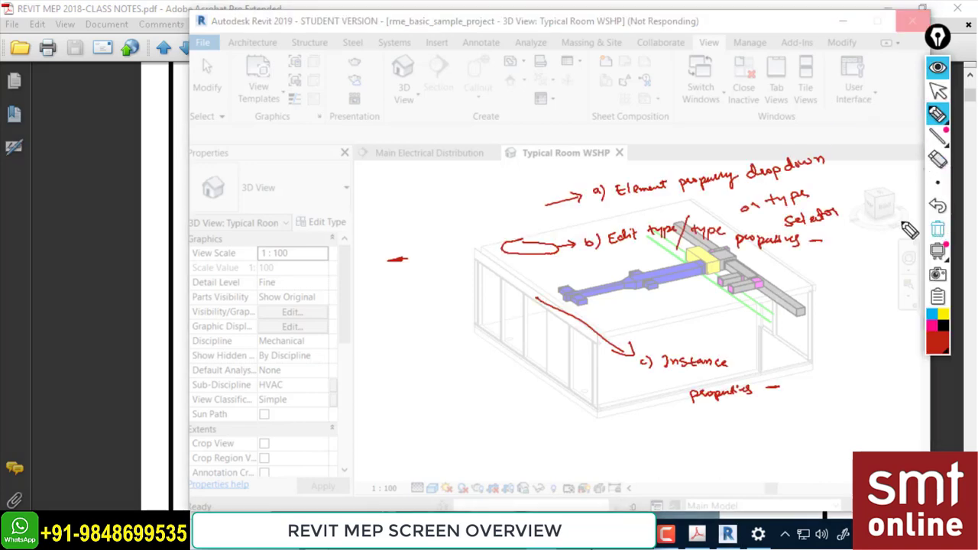
click(938, 229)
drag(545, 266, 596, 248)
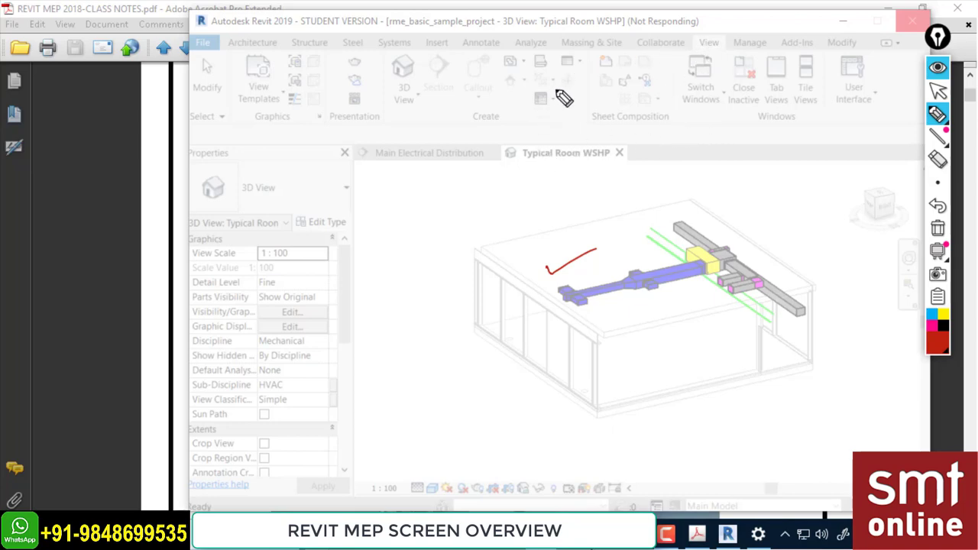
mouse_move(543, 51)
mouse_down()
mouse_move(535, 61)
mouse_move(548, 62)
mouse_up()
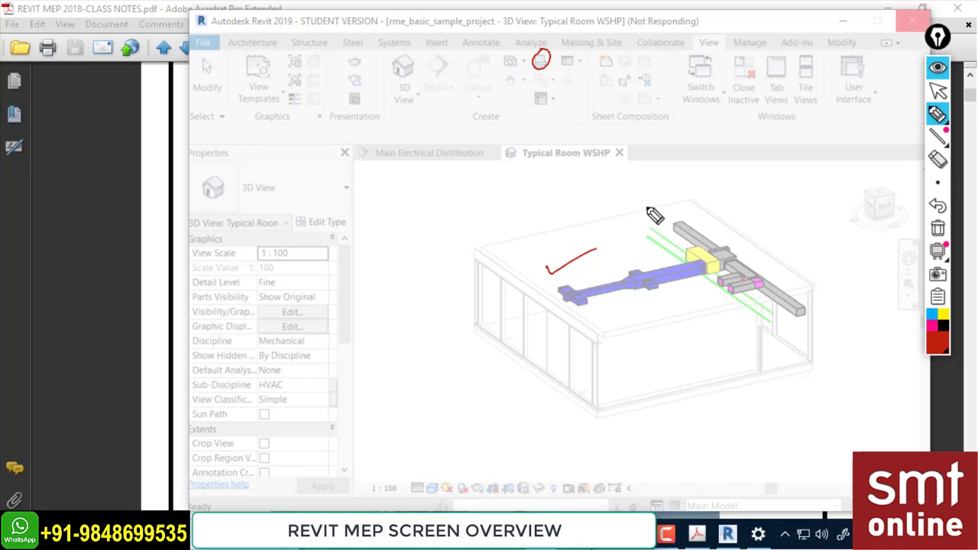
drag(595, 255, 623, 248)
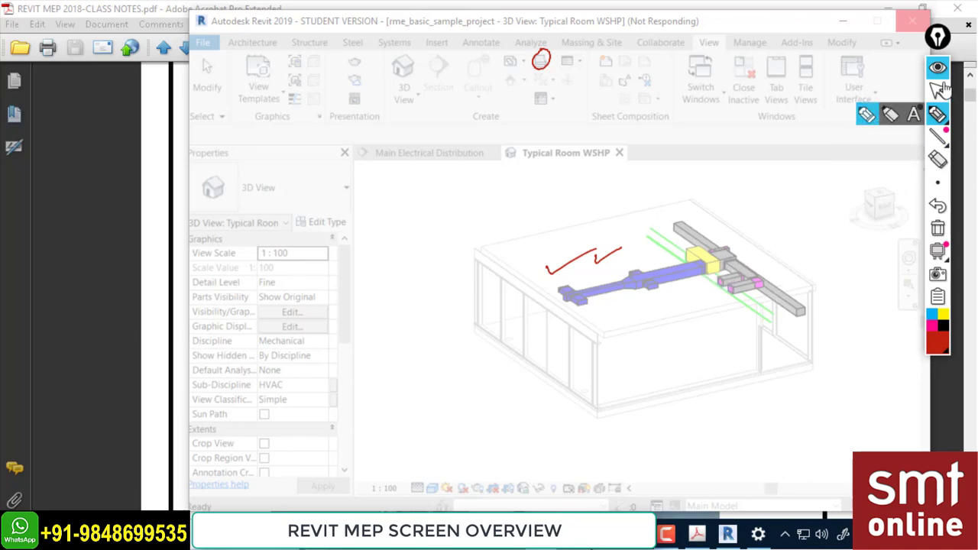
click(942, 90)
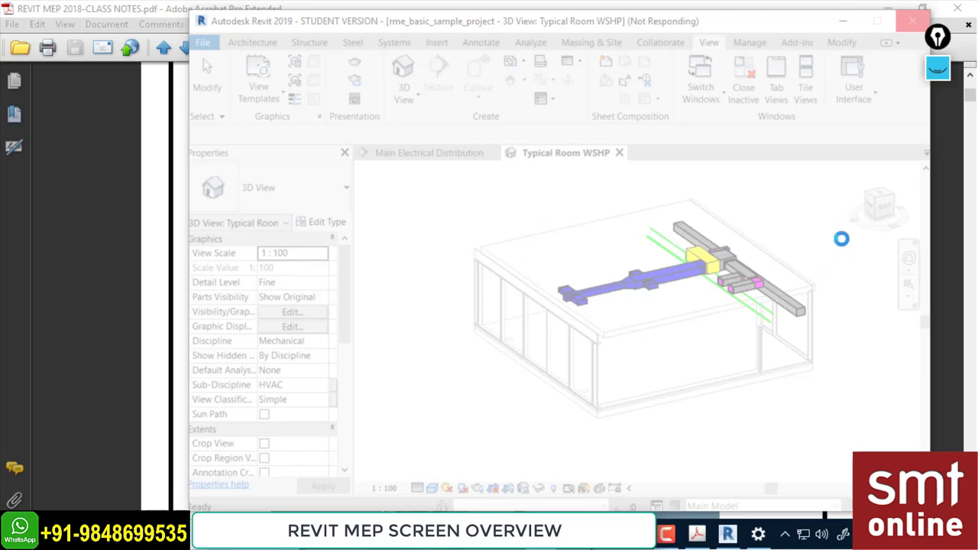
- Clear the annotations, circle the ViewCube in red, and leave the drawing mode
click(934, 78)
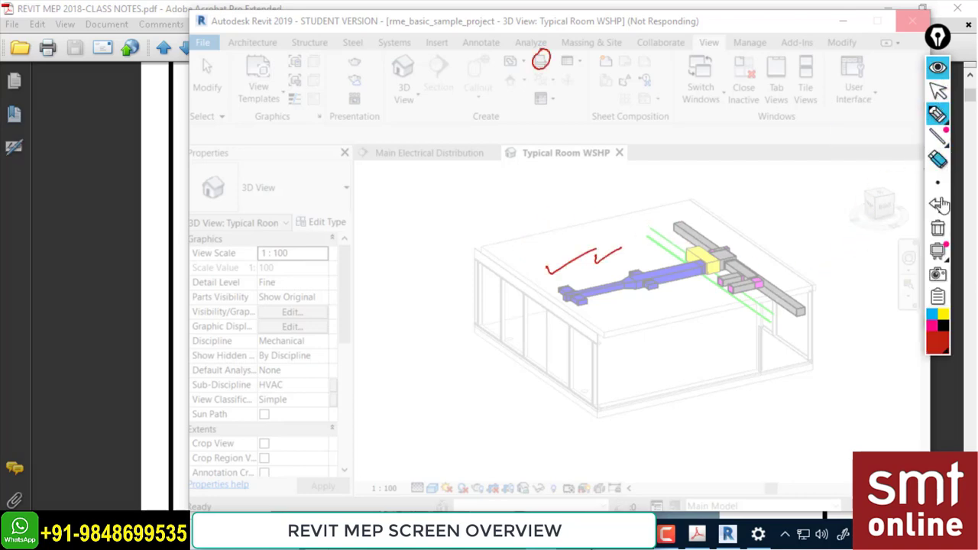
click(938, 228)
mouse_move(894, 200)
mouse_down()
mouse_move(870, 182)
mouse_move(853, 217)
mouse_move(889, 226)
mouse_move(893, 198)
mouse_up()
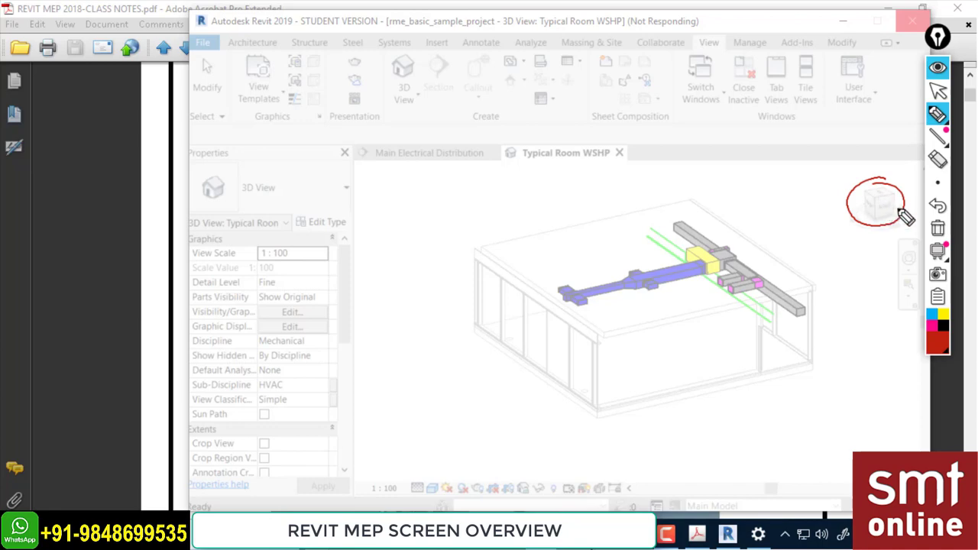
click(938, 92)
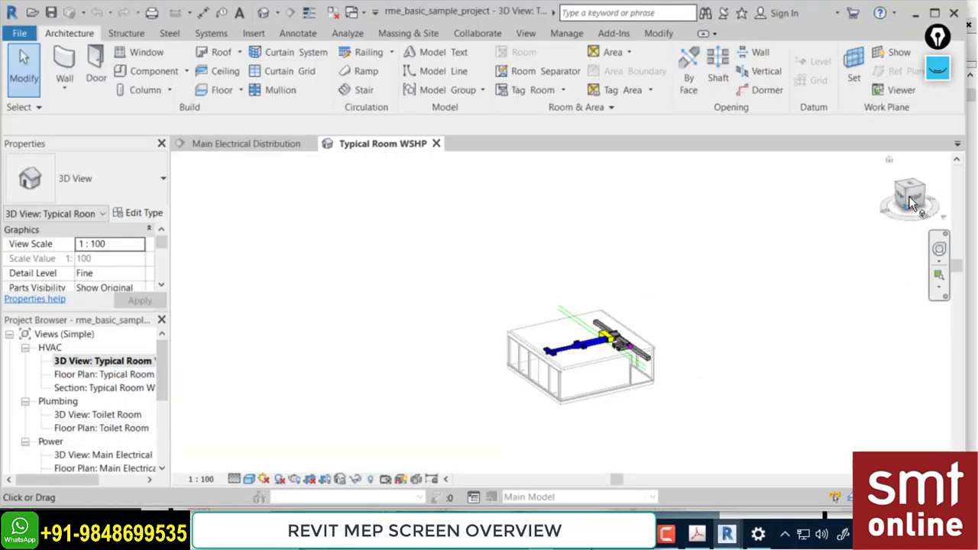
- Rotate the Typical Room WSHP 3D view with the ViewCube to the front view and to the tilted top-front view
scroll(943, 212, up, 2)
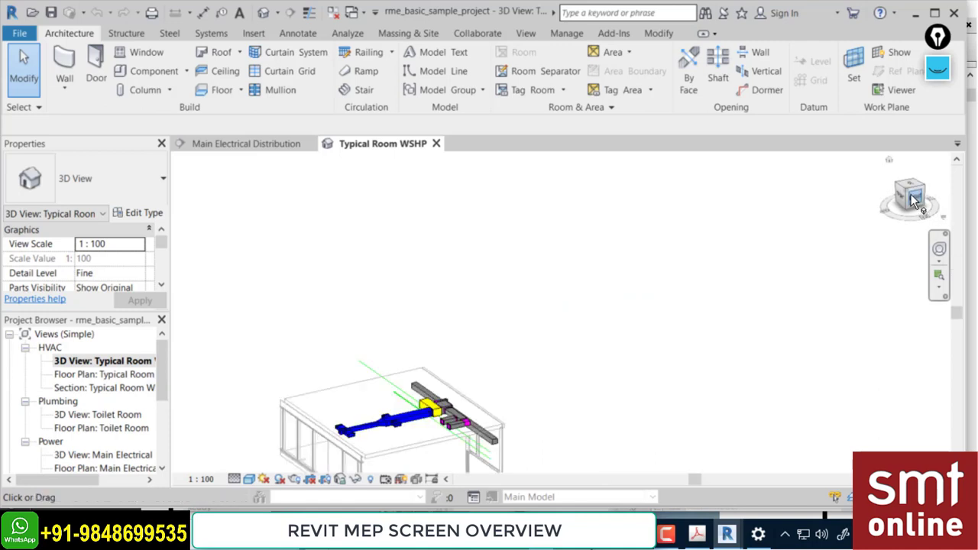
click(909, 197)
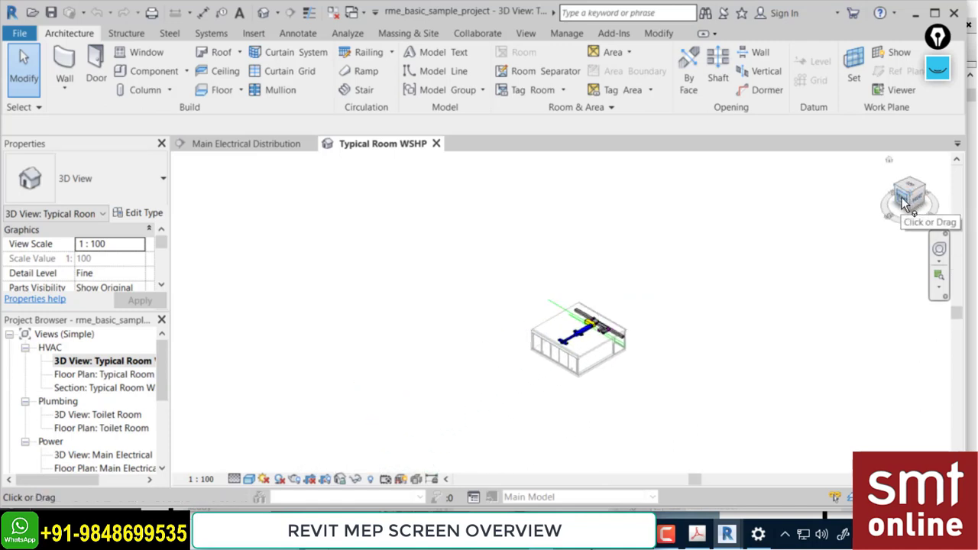
click(903, 201)
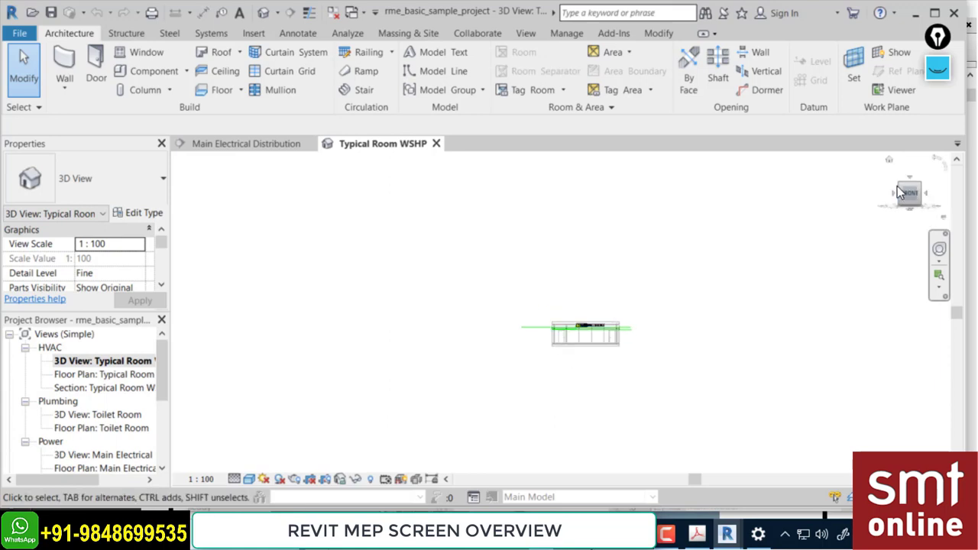
click(909, 193)
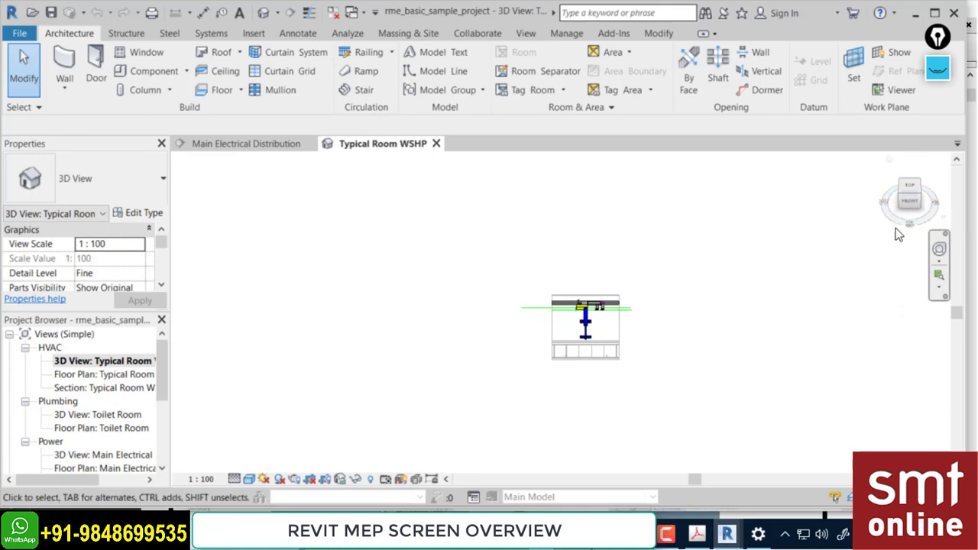
- Return the Typical Room WSHP 3D view to its home orientation
click(890, 162)
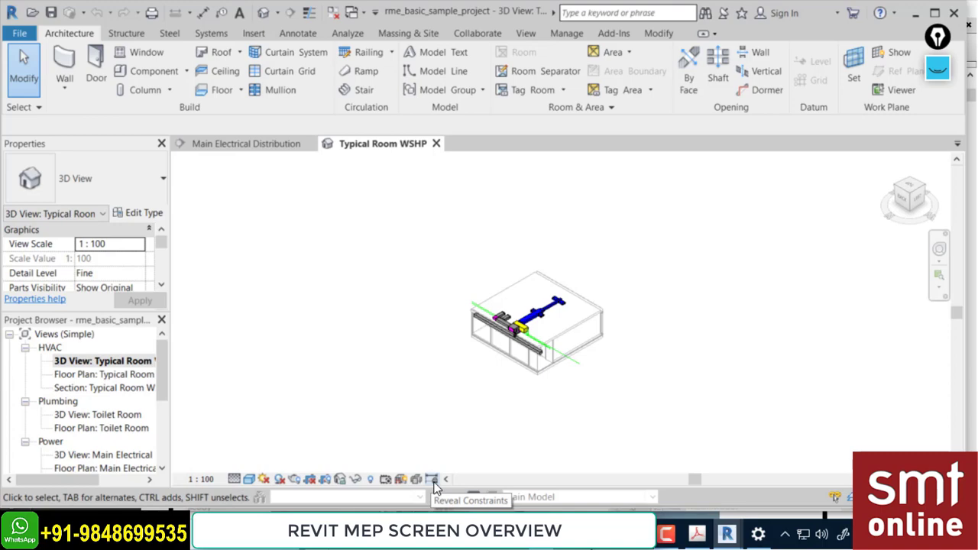
- Switch to the PDF class notes in Acrobat and mark the View Control Bar label in the interface figure on page 8
click(696, 534)
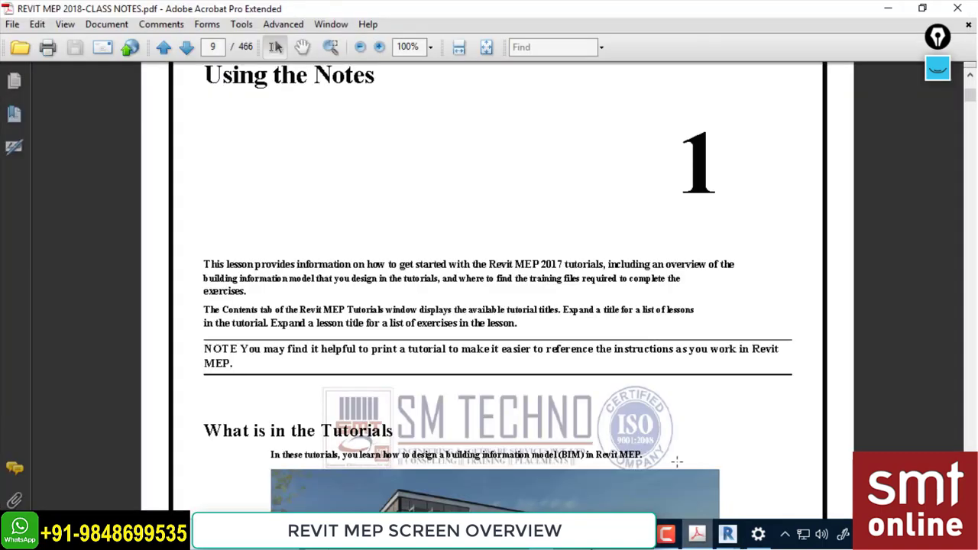
scroll(655, 372, up, 3)
scroll(654, 373, up, 10)
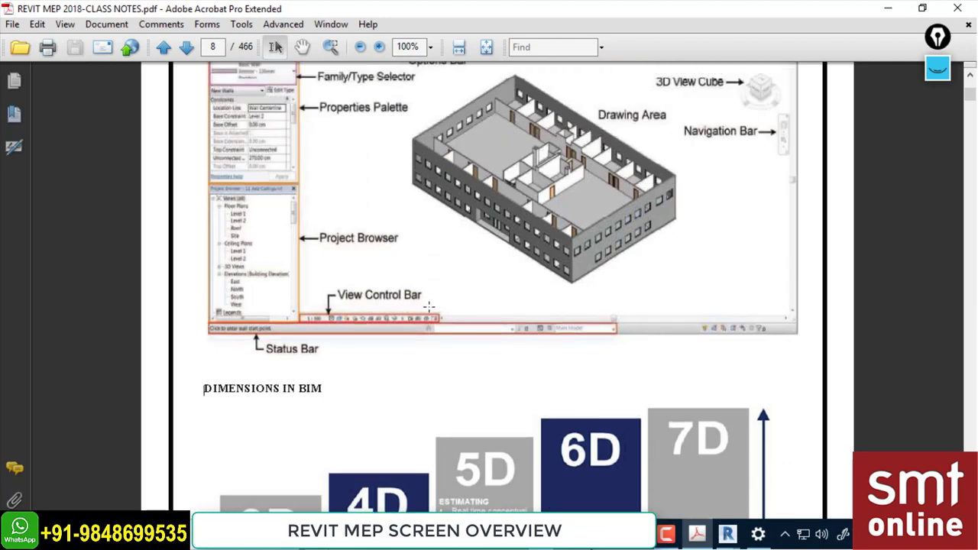
drag(430, 306, 338, 296)
- Mark the Drawing Area label and the full width of the status bar in the interface figure
scroll(669, 192, up, 2)
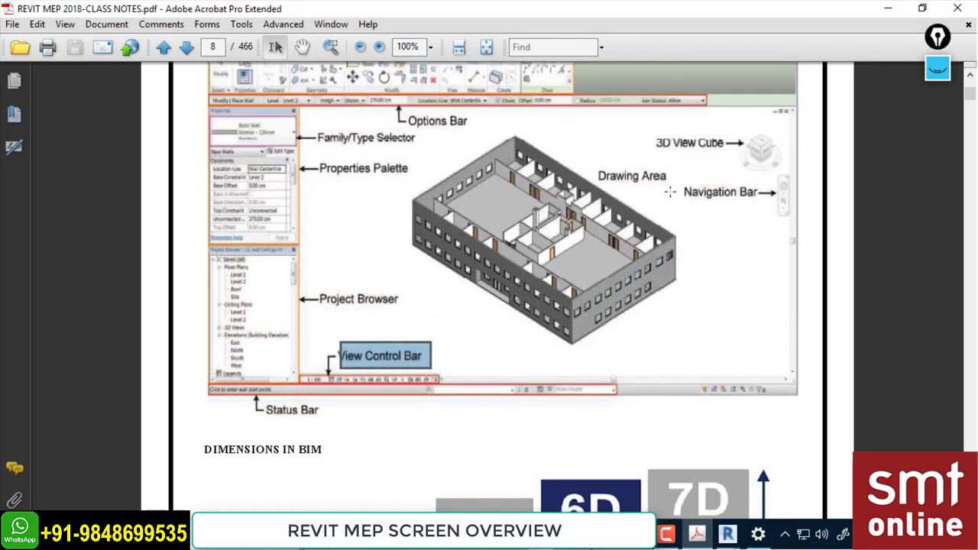
drag(669, 192, 593, 159)
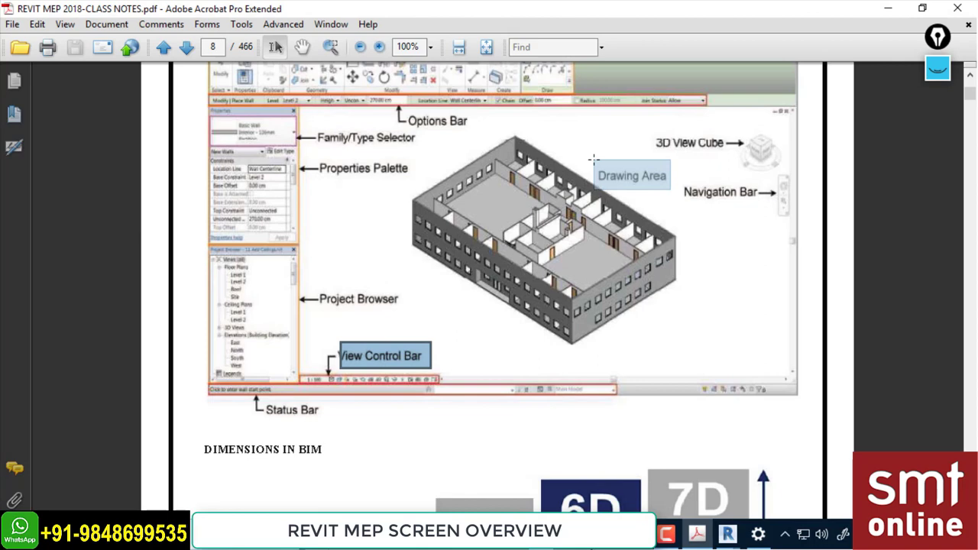
drag(594, 159, 594, 159)
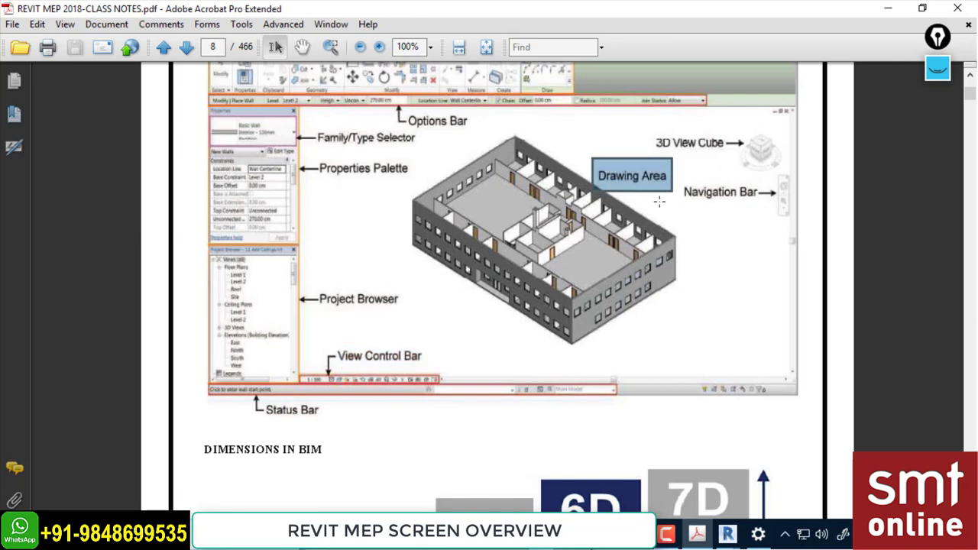
scroll(658, 200, up, 1)
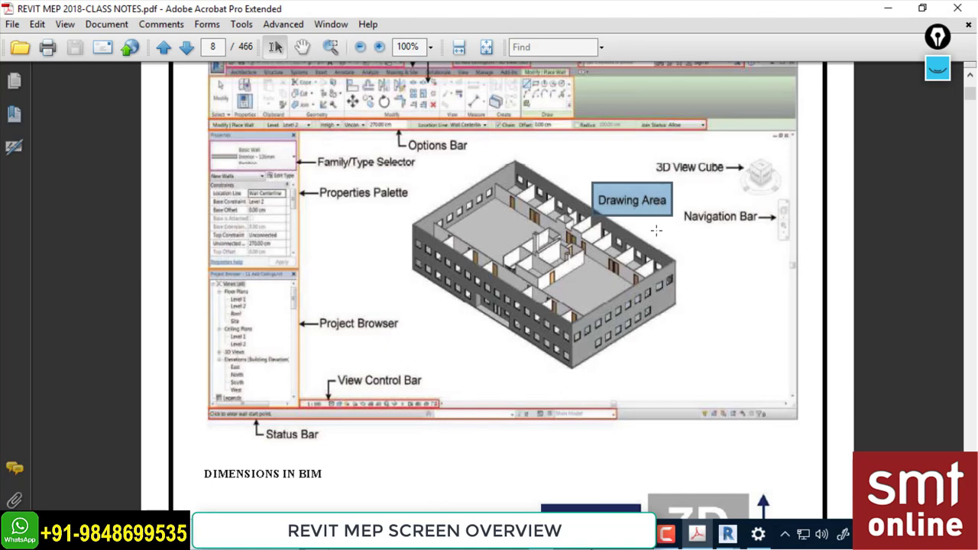
scroll(655, 229, down, 3)
drag(204, 356, 801, 354)
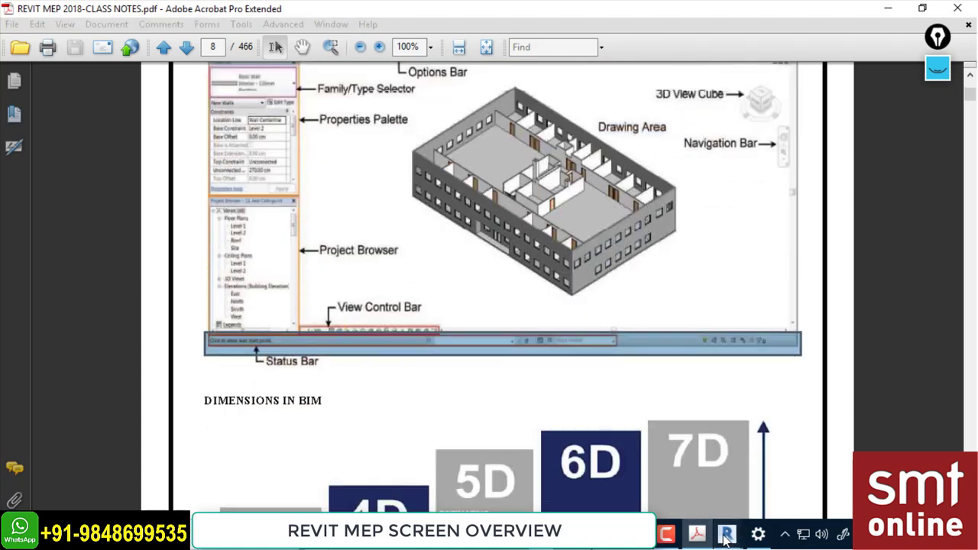
- Switch back to Revit, move its window aside to uncover part of the class notes, and enlarge the ducts in the 3D view
mouse_move(726, 533)
click(591, 422)
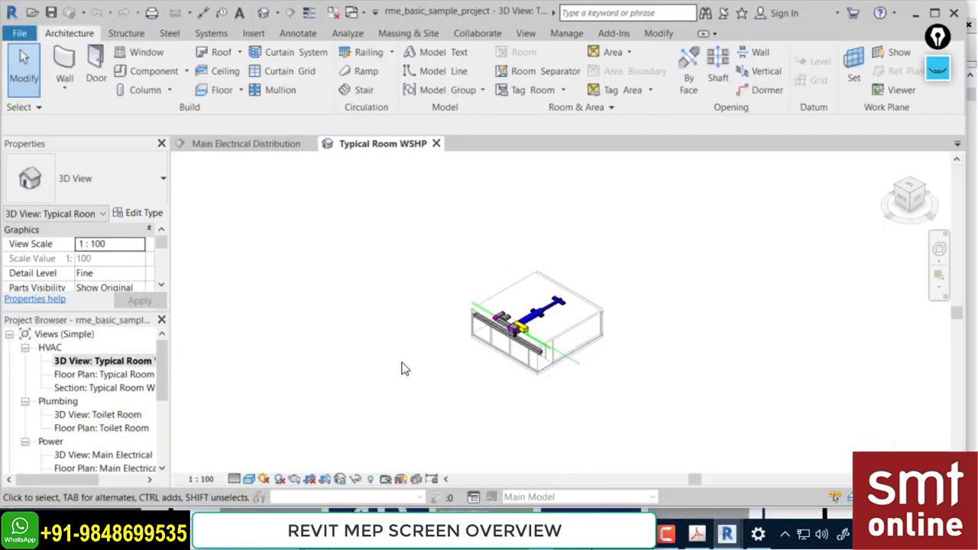
scroll(446, 355, up, 4)
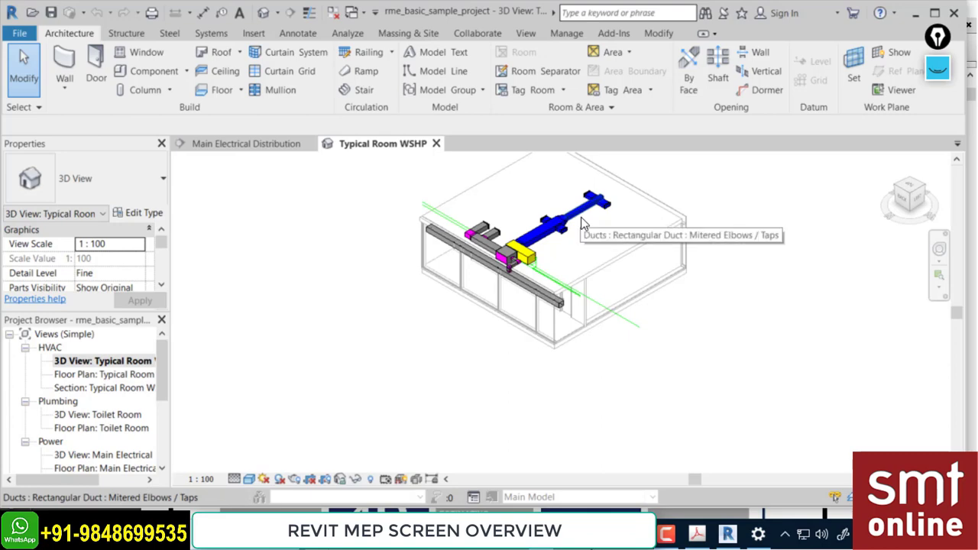
drag(467, 16, 738, 25)
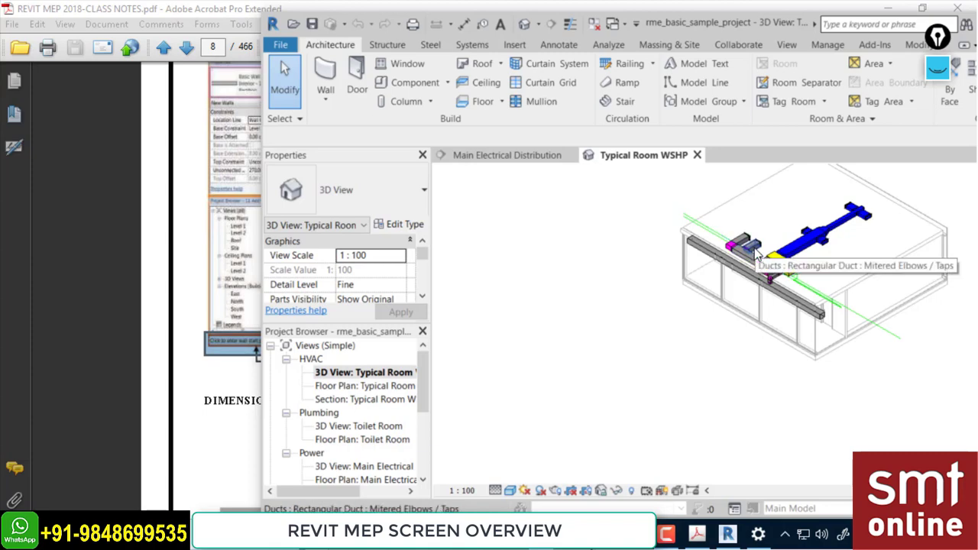
scroll(795, 275, up, 5)
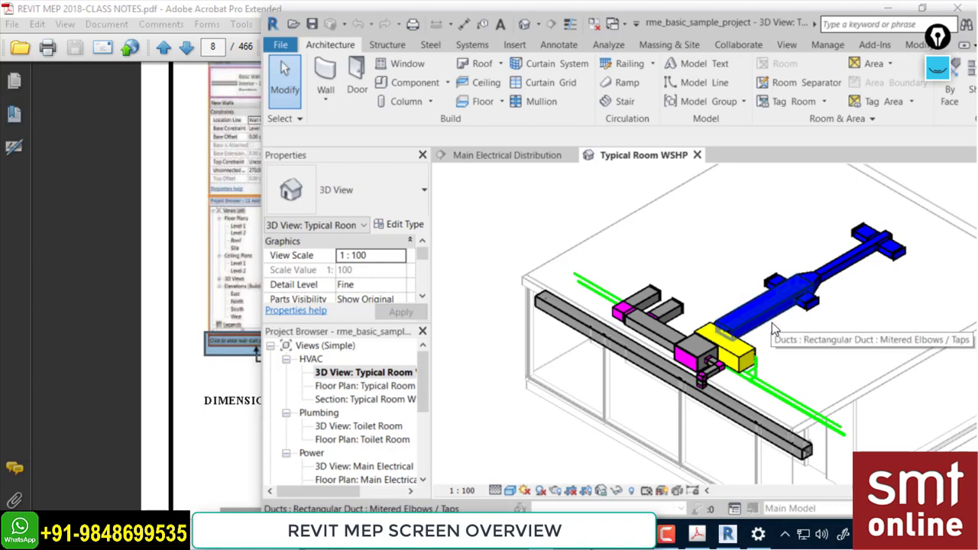
- Turn on Thin Lines for a close view of the ducts and the yellow WSHP unit
key(t)
key(l)
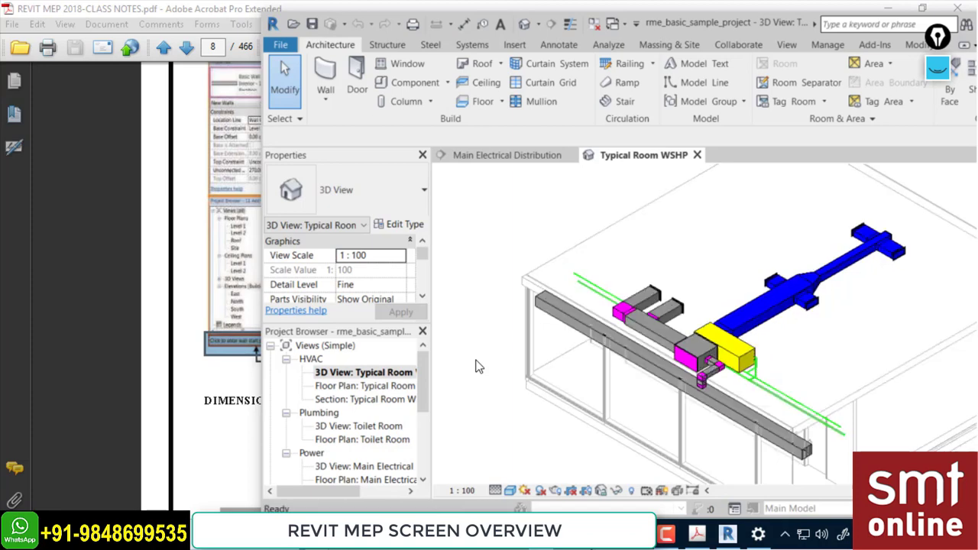
scroll(806, 363, up, 6)
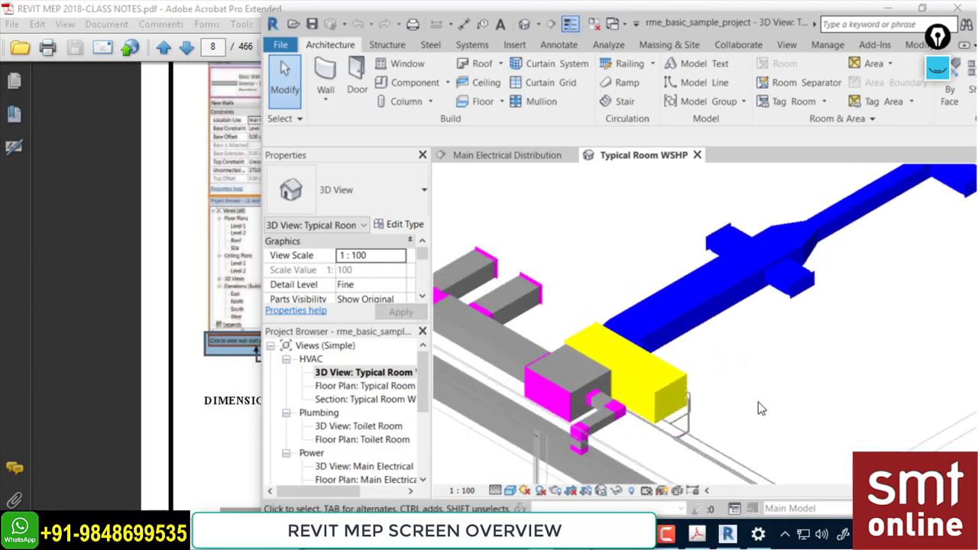
scroll(828, 379, down, 1)
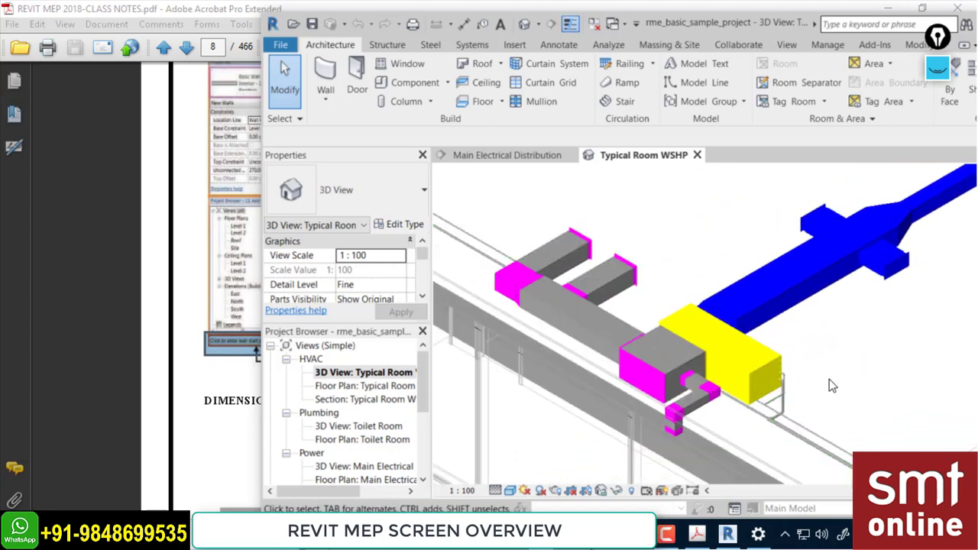
- Set the 3D view's visual style to Wireframe and bring the blue supply duct's far end into view
click(497, 491)
click(509, 490)
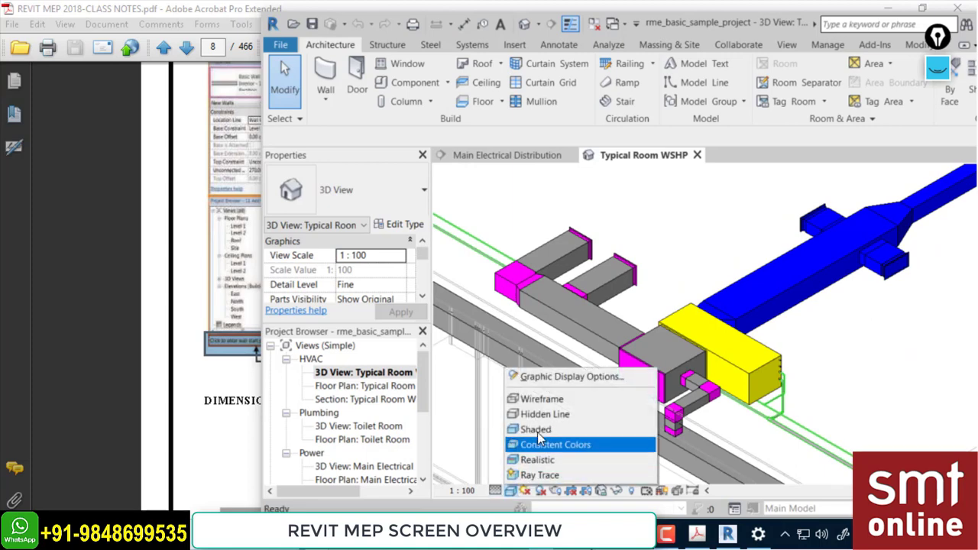
middle_drag(853, 381, 828, 360)
middle_drag(748, 414, 766, 399)
middle_drag(812, 361, 743, 433)
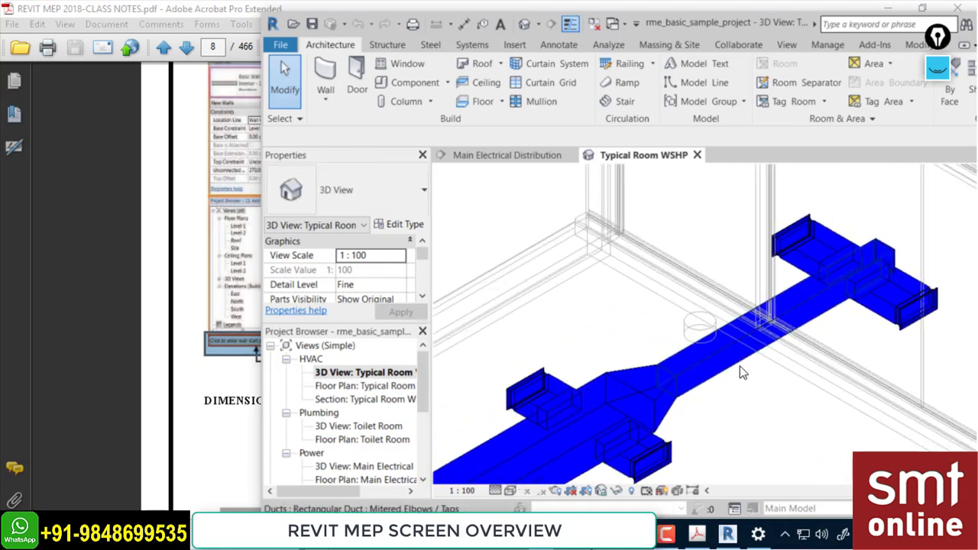
- Select one of the pipes running beside the yellow WSHP unit to examine its diameter and offset
scroll(738, 366, up, 1)
shift+middle_drag(776, 362, 832, 301)
scroll(748, 371, up, 2)
scroll(749, 363, up, 3)
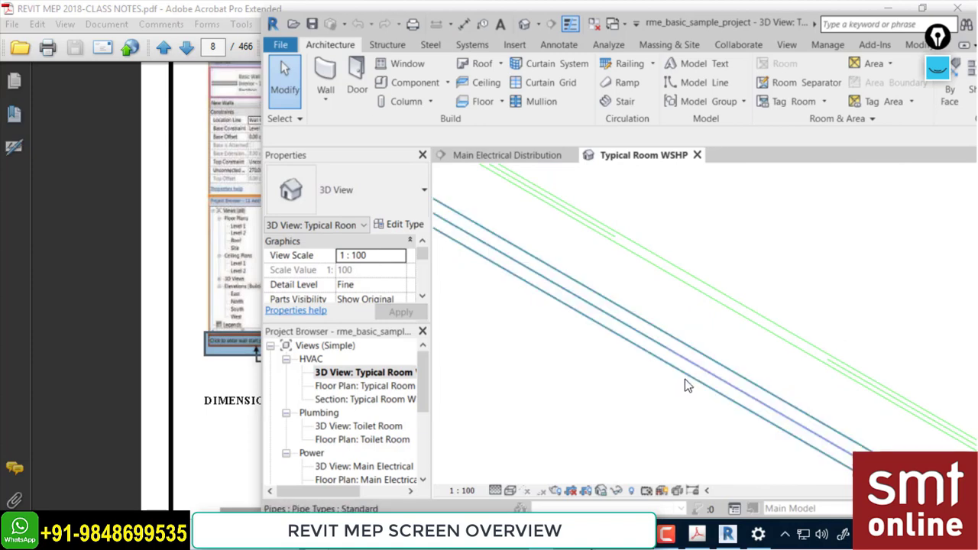
click(685, 386)
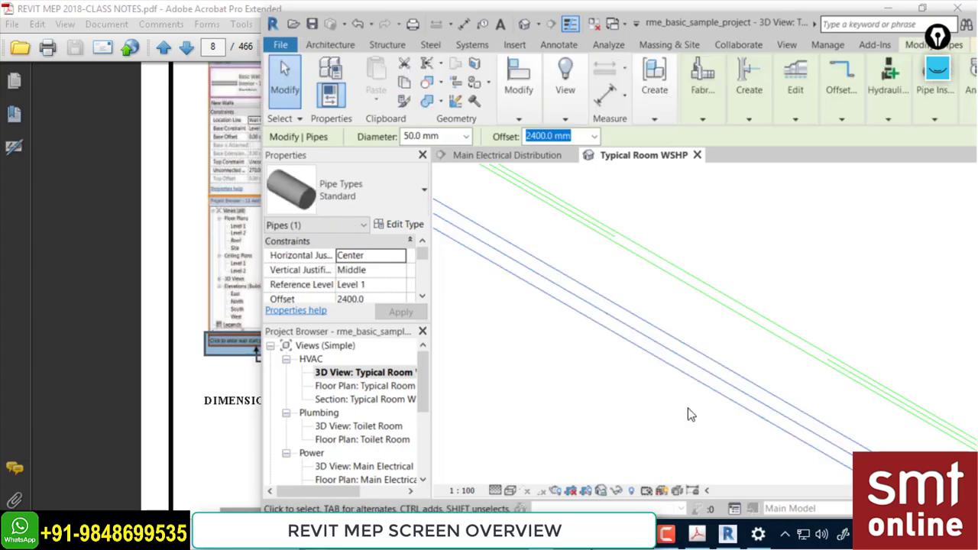
scroll(689, 411, down, 5)
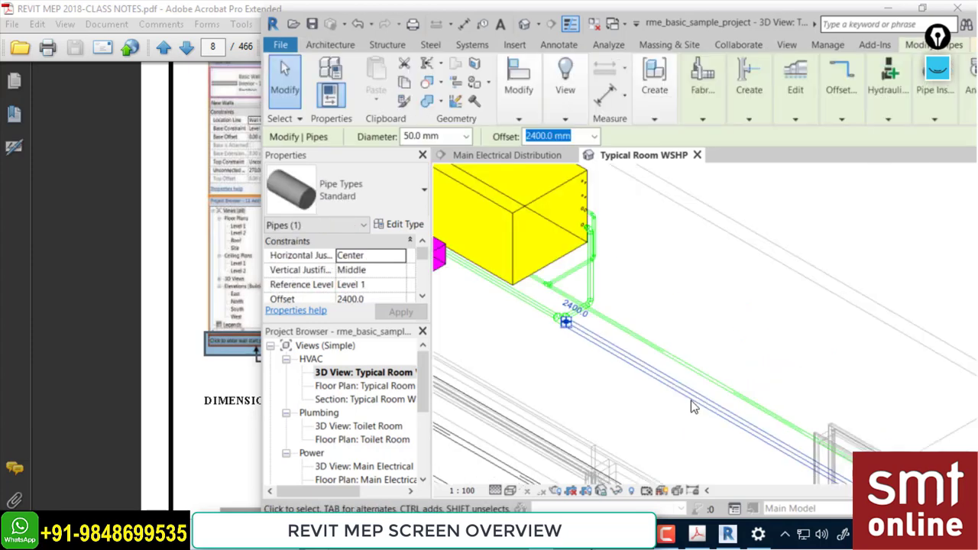
middle_drag(727, 345, 873, 362)
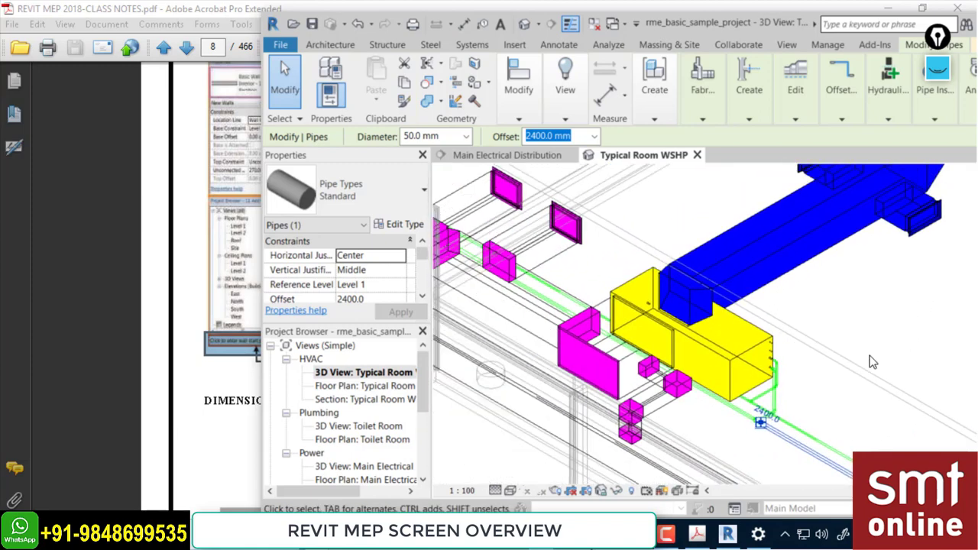
- Select the yellow WSHP unit to examine its properties and connectors, and clear the selection
click(777, 359)
click(776, 359)
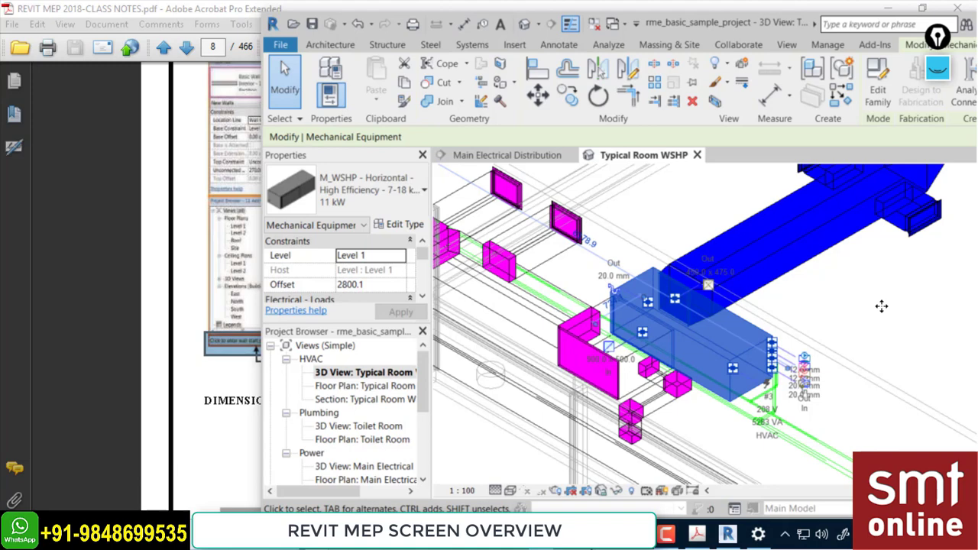
click(881, 305)
scroll(803, 349, down, 3)
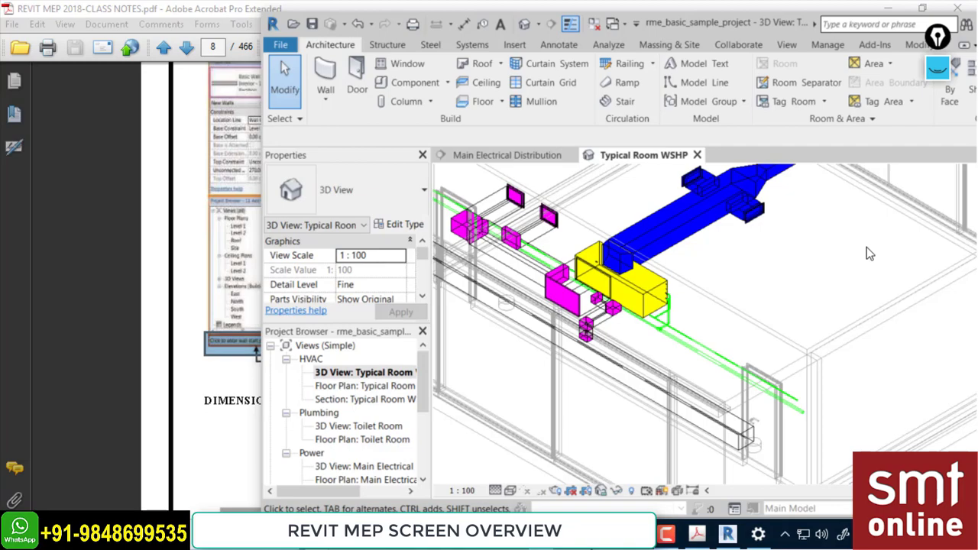
- Maximize the Revit window and display the Systems tools for HVAC, mechanical and piping work
double_click(745, 26)
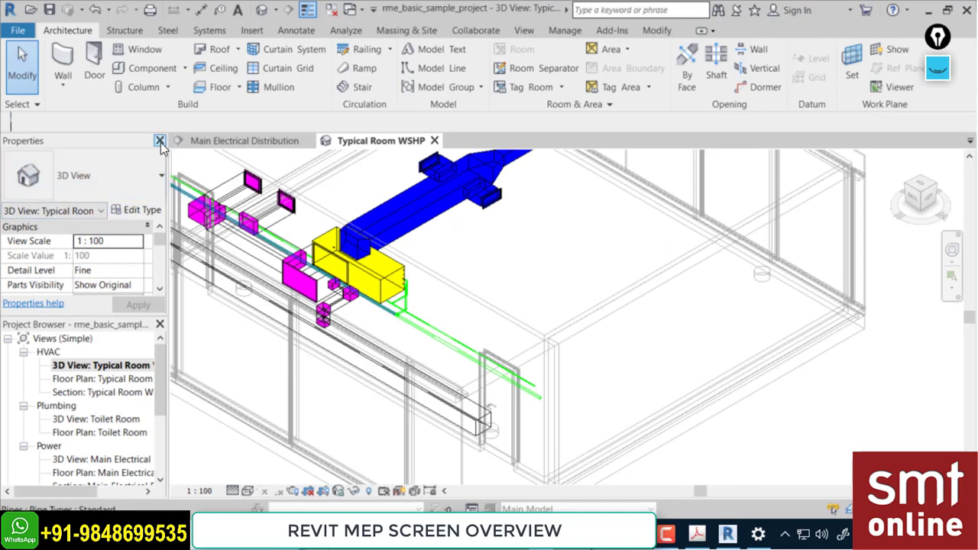
click(163, 31)
click(209, 31)
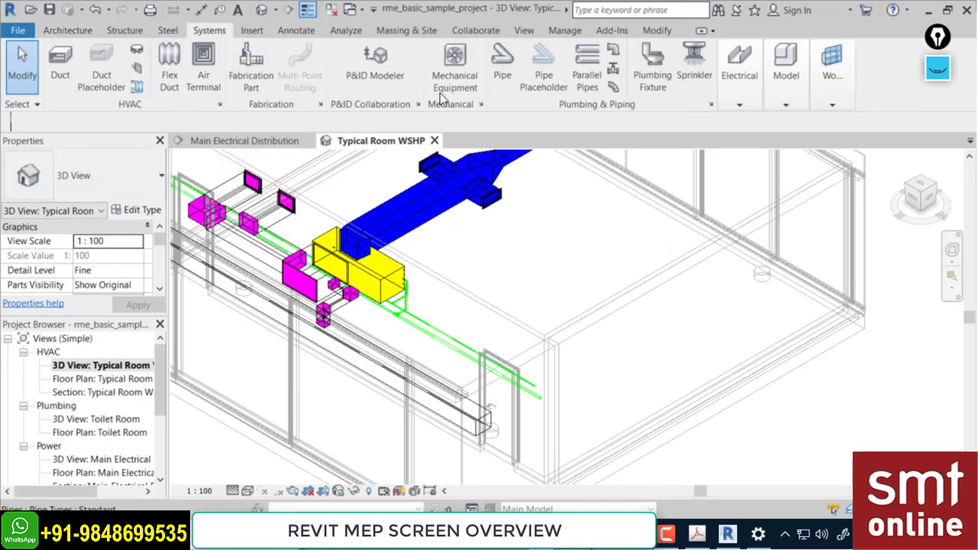